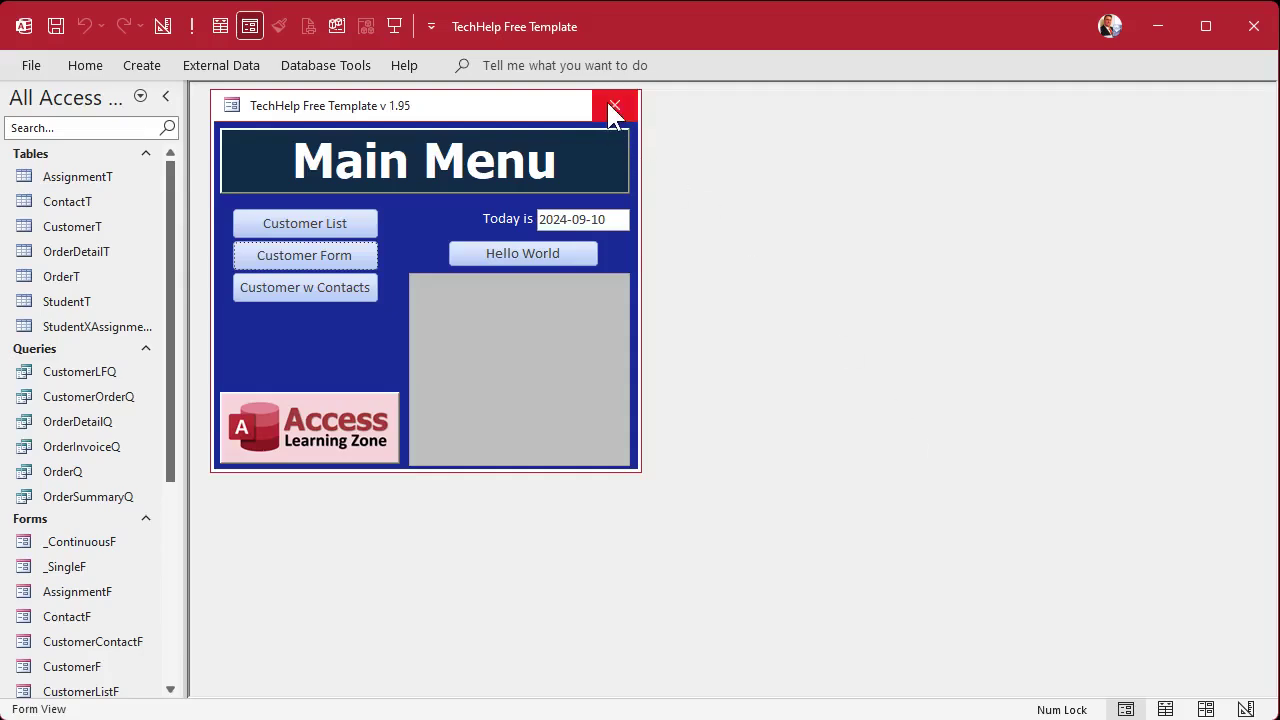
- Preview the StudentF and AssignmentF grade forms, closing each one afterwards
{"action": "double_click", "coordinate": [66, 686]}
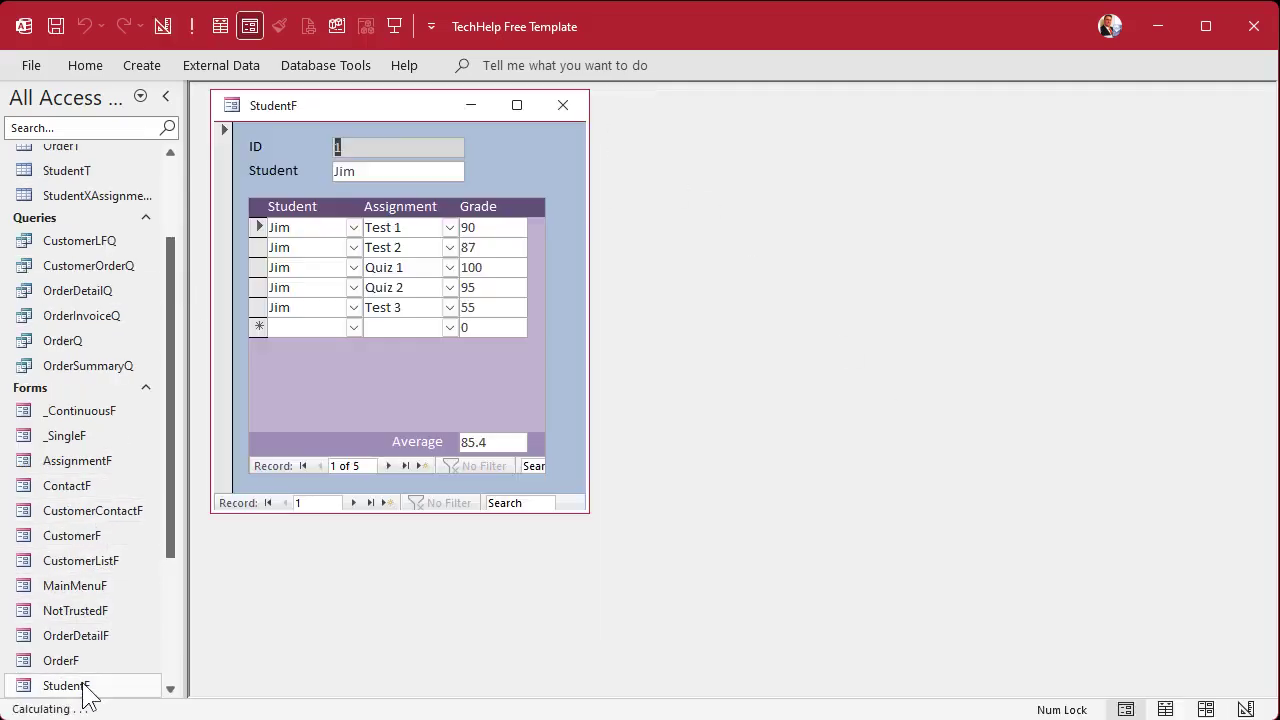
{"action": "left_click", "coordinate": [563, 105]}
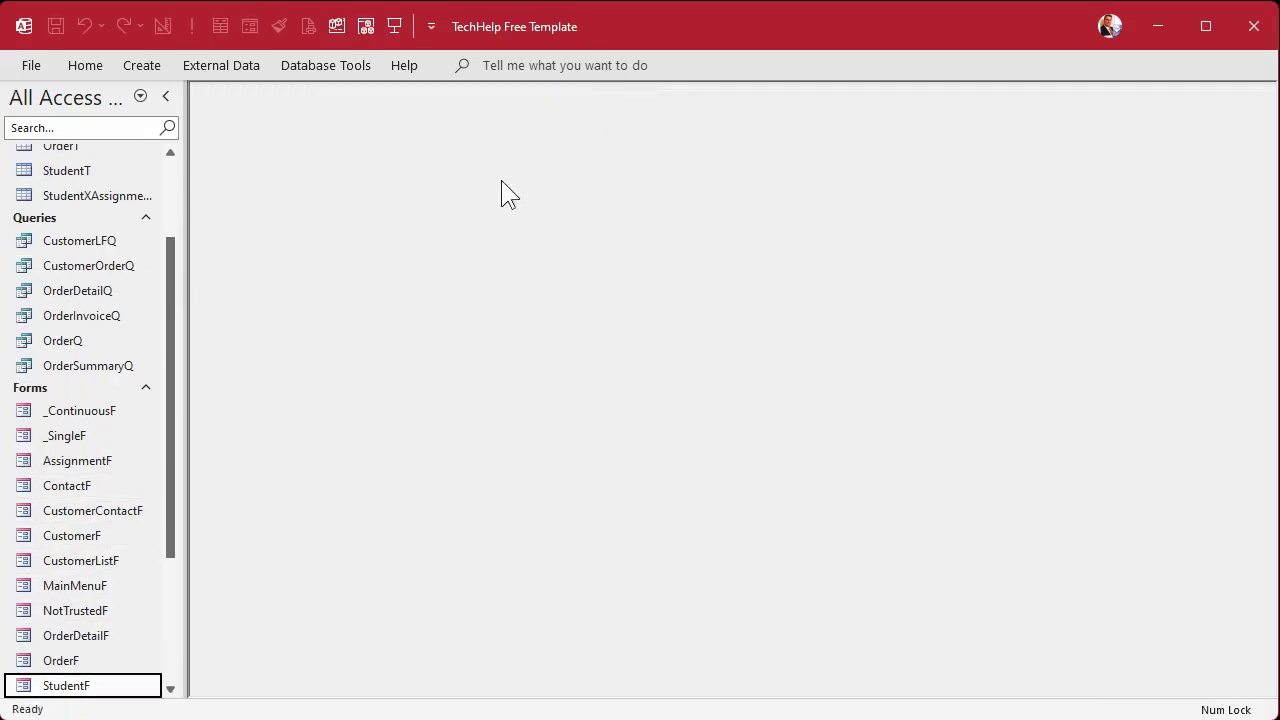
{"action": "double_click", "coordinate": [83, 461]}
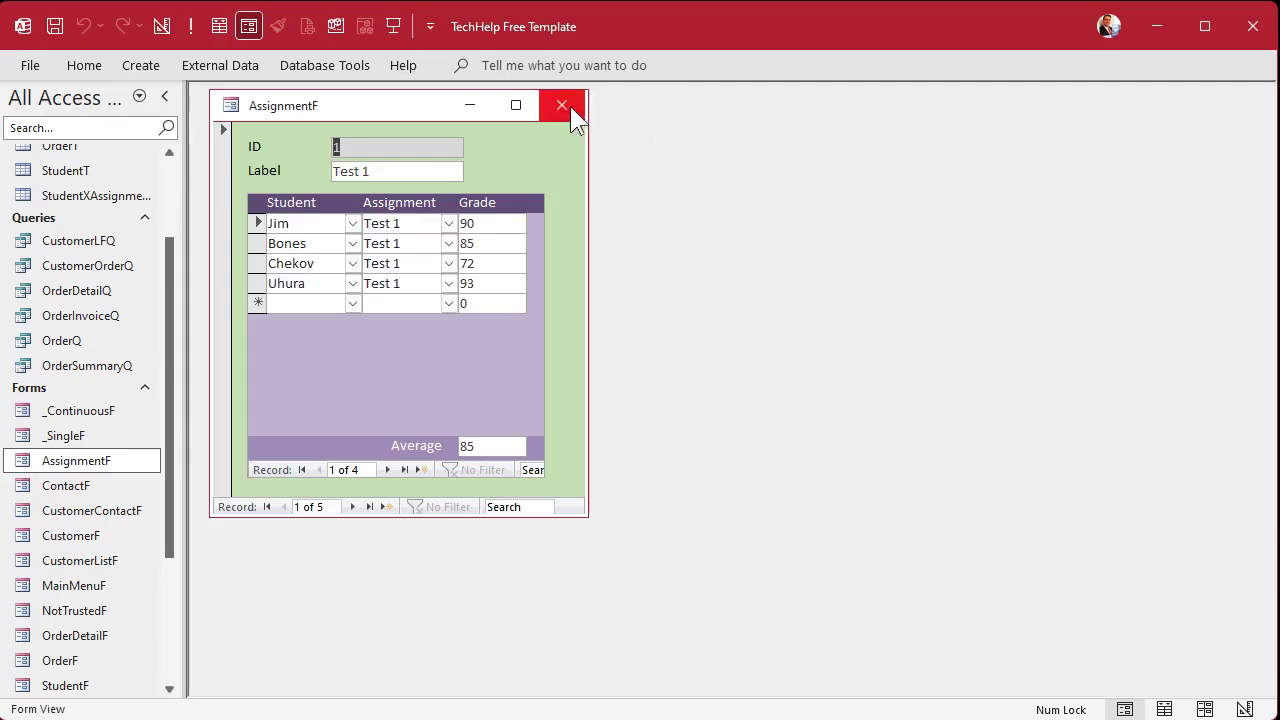
{"action": "left_click", "coordinate": [567, 105]}
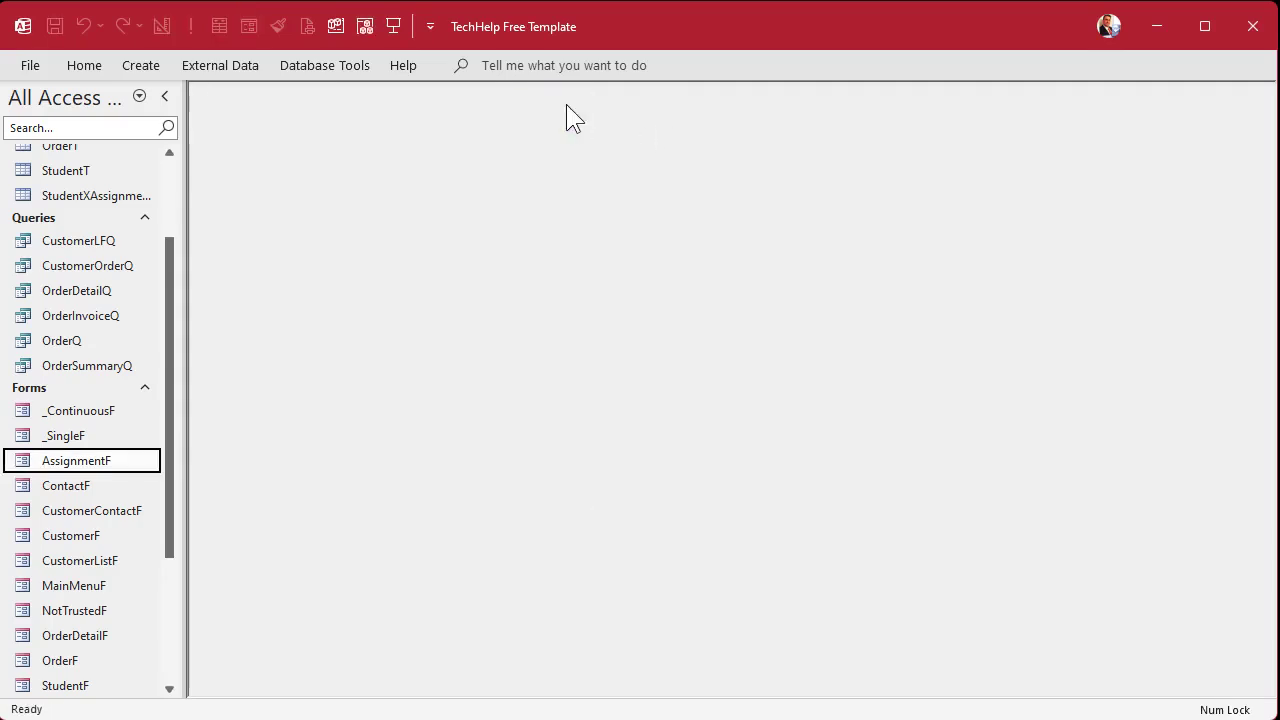
- Show the Create commands, view the 8 StudentXAssignmentT grade records, then close the table
{"action": "left_click", "coordinate": [173, 163]}
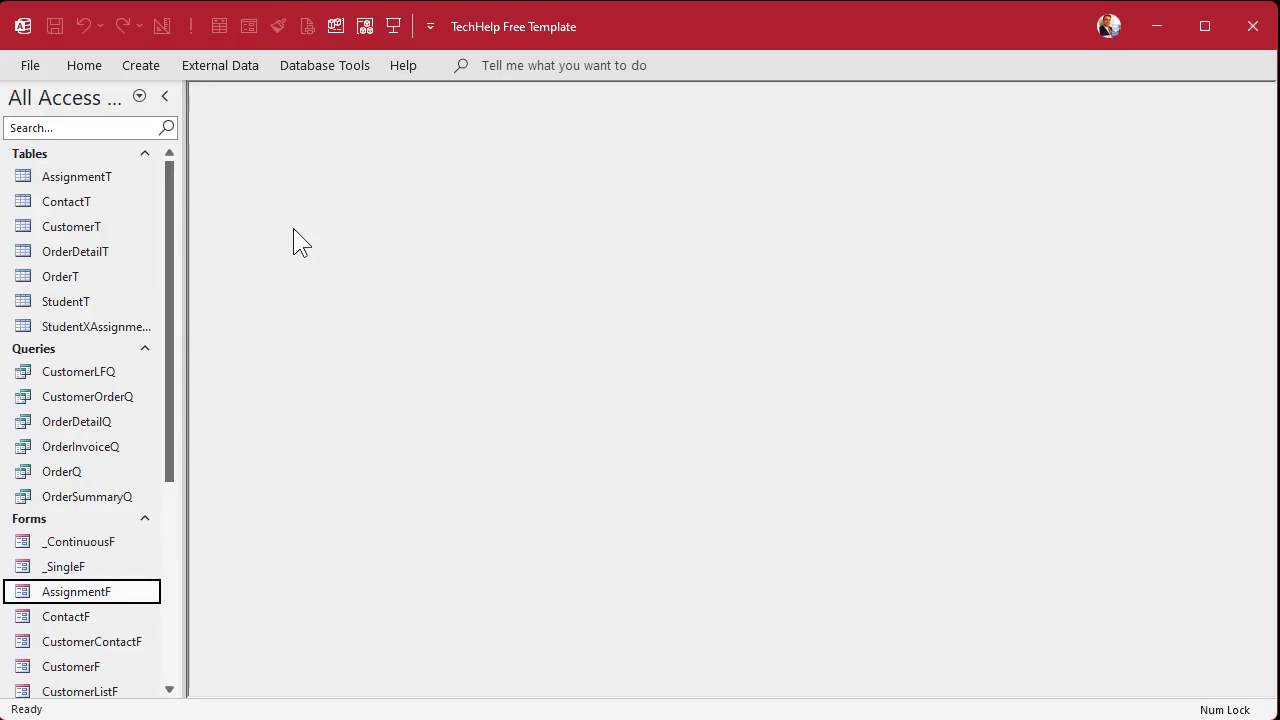
{"action": "left_click", "coordinate": [145, 66]}
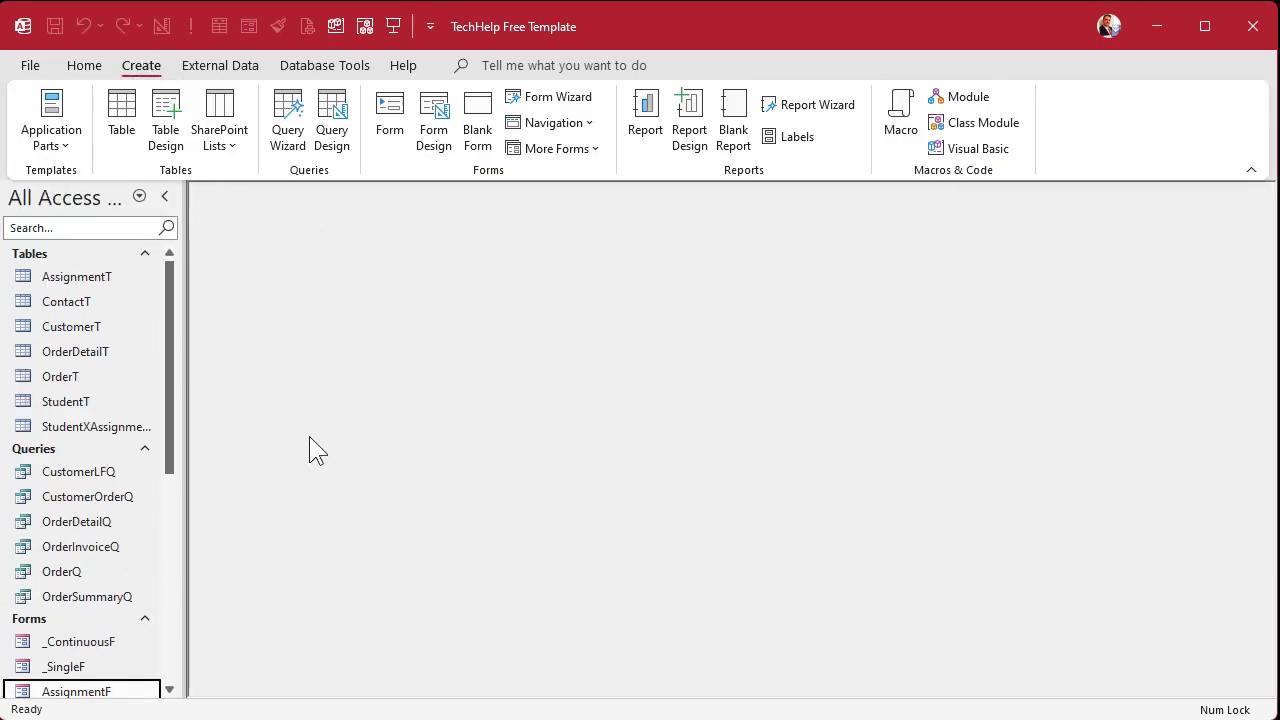
{"action": "double_click", "coordinate": [106, 430]}
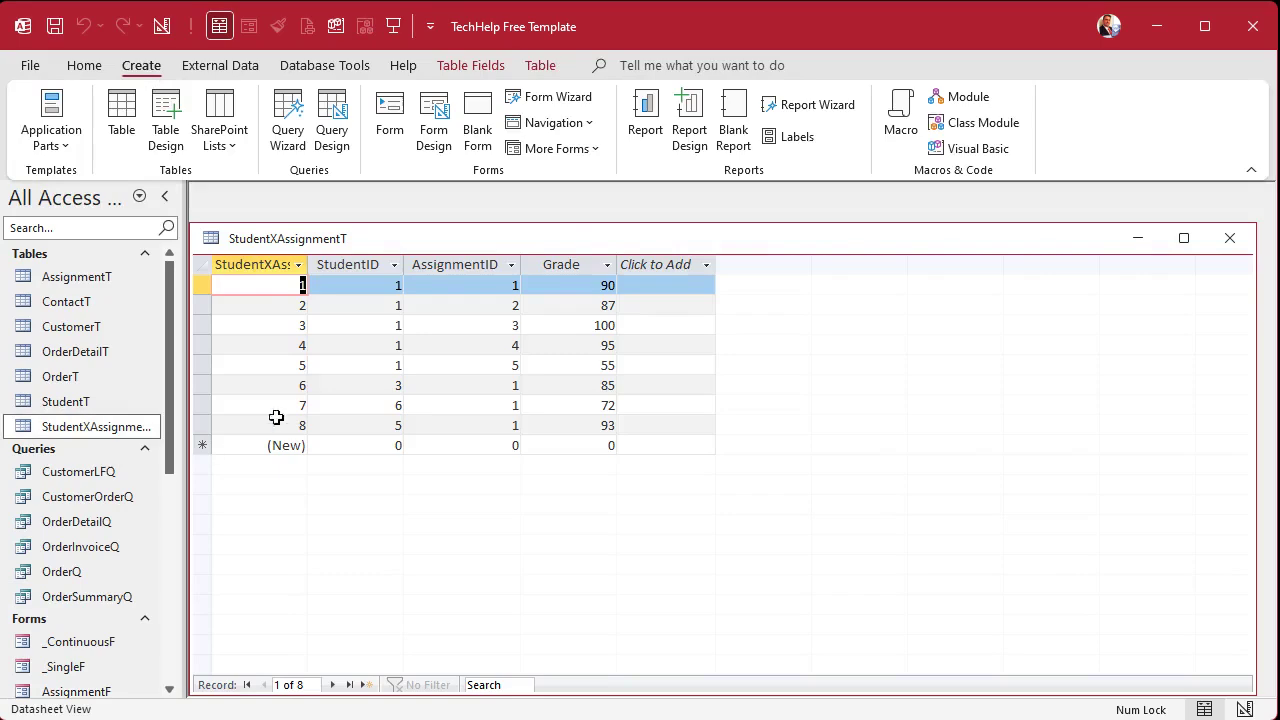
{"action": "left_click", "coordinate": [1230, 238]}
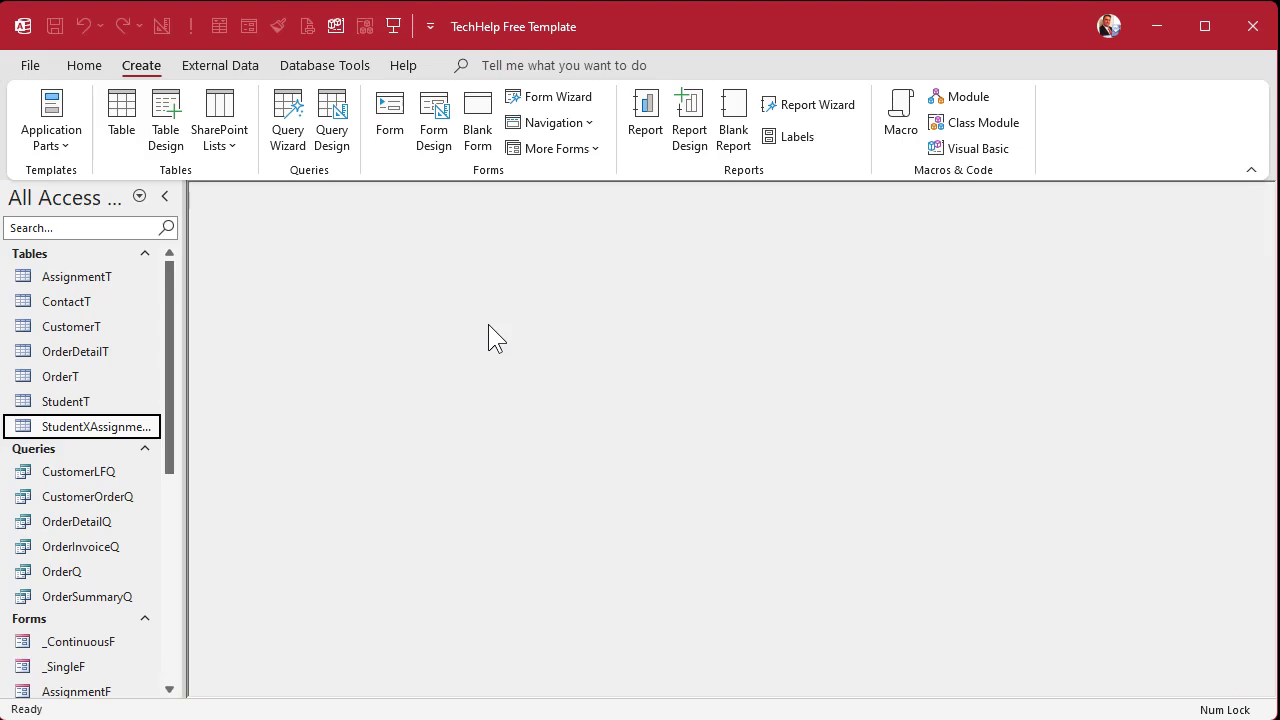
- Launch the Crosstab Query Wizard with StudentXAssignmentT as the source table
{"action": "left_click", "coordinate": [290, 155]}
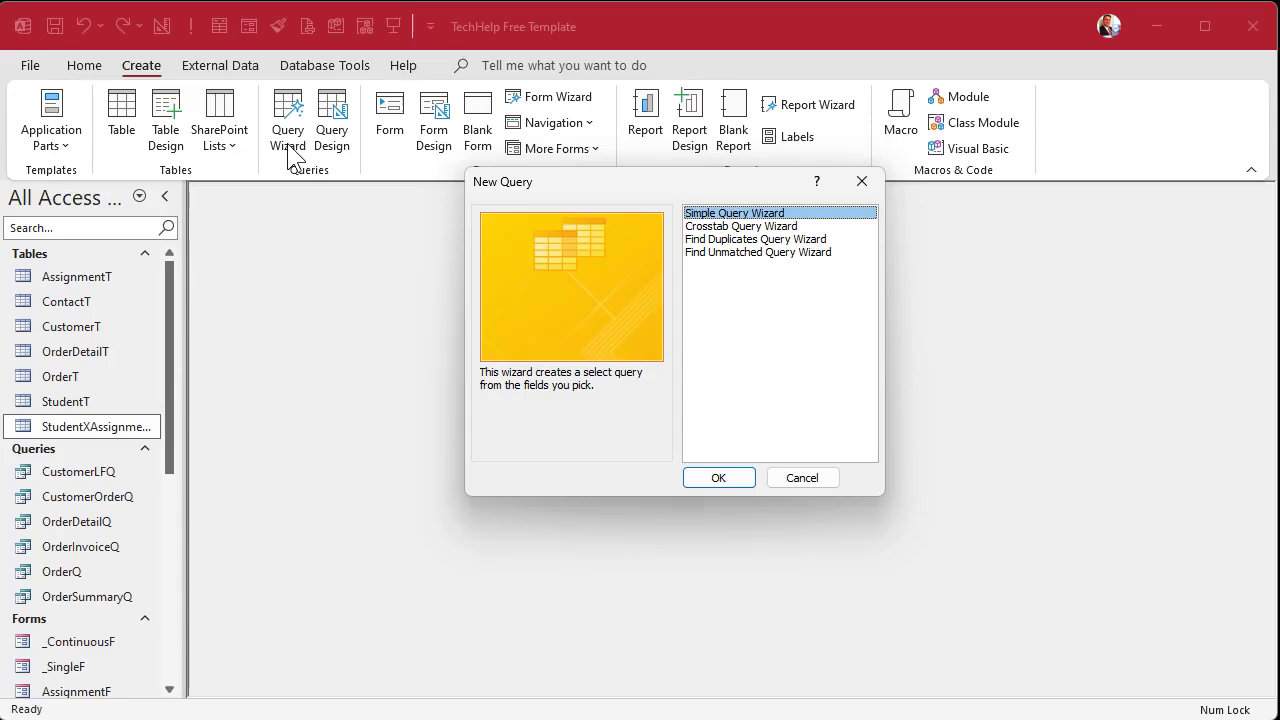
{"action": "left_click", "coordinate": [763, 228]}
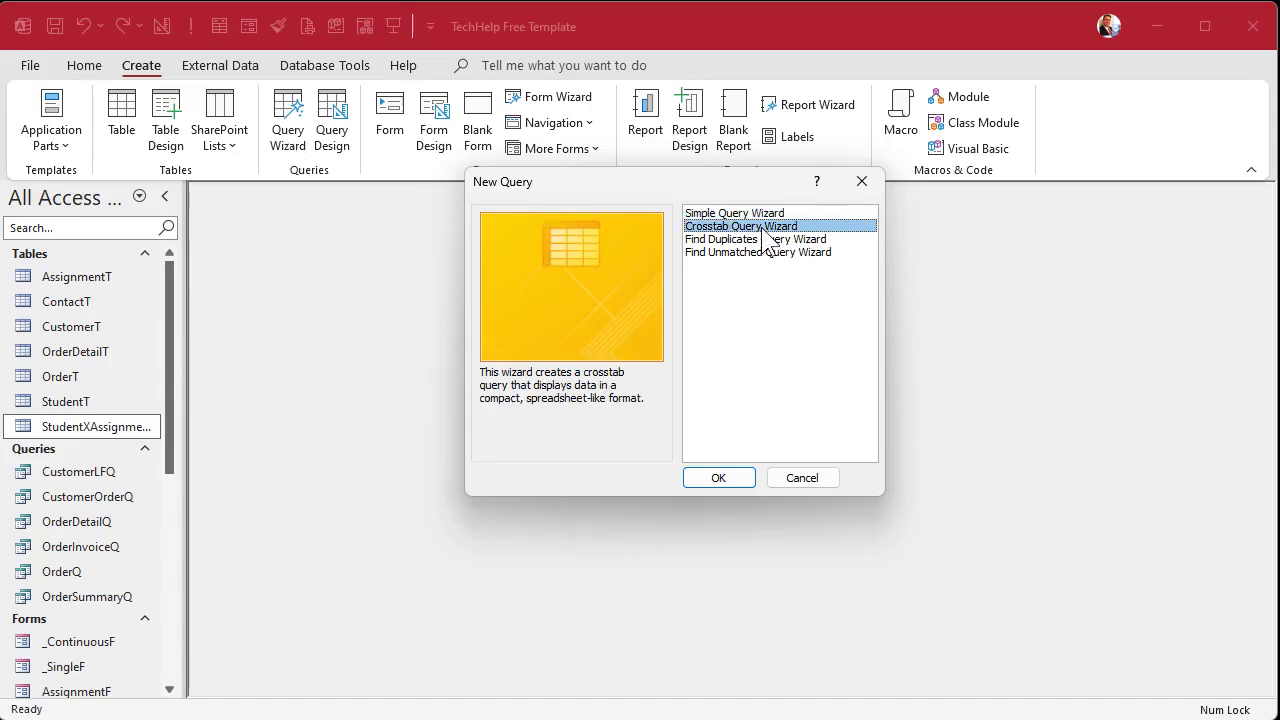
{"action": "left_click", "coordinate": [720, 478]}
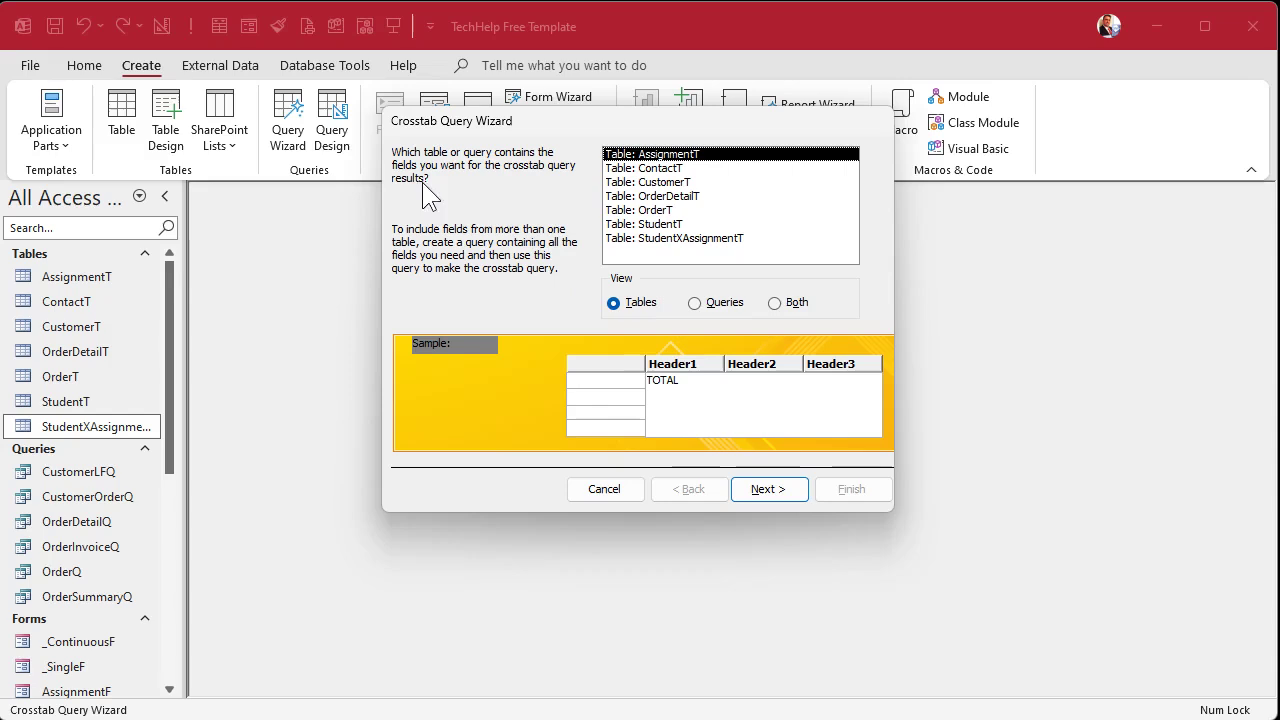
{"action": "left_click", "coordinate": [700, 238]}
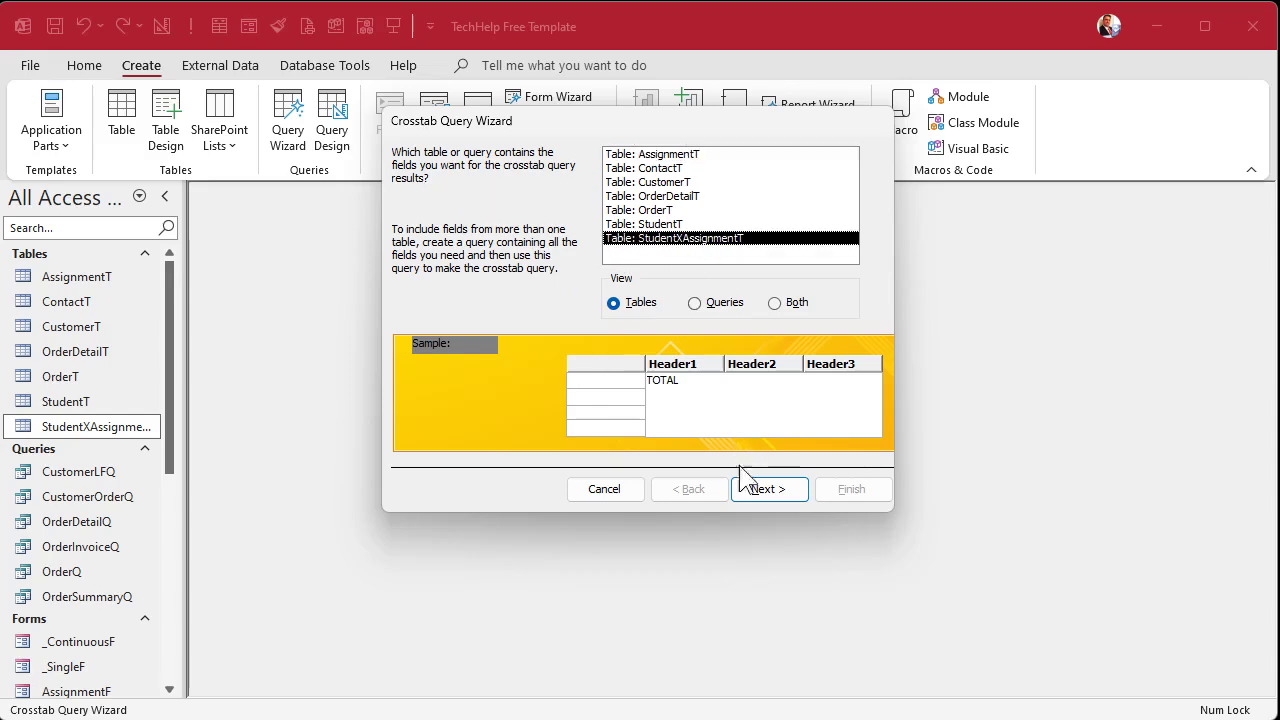
{"action": "left_click", "coordinate": [772, 490]}
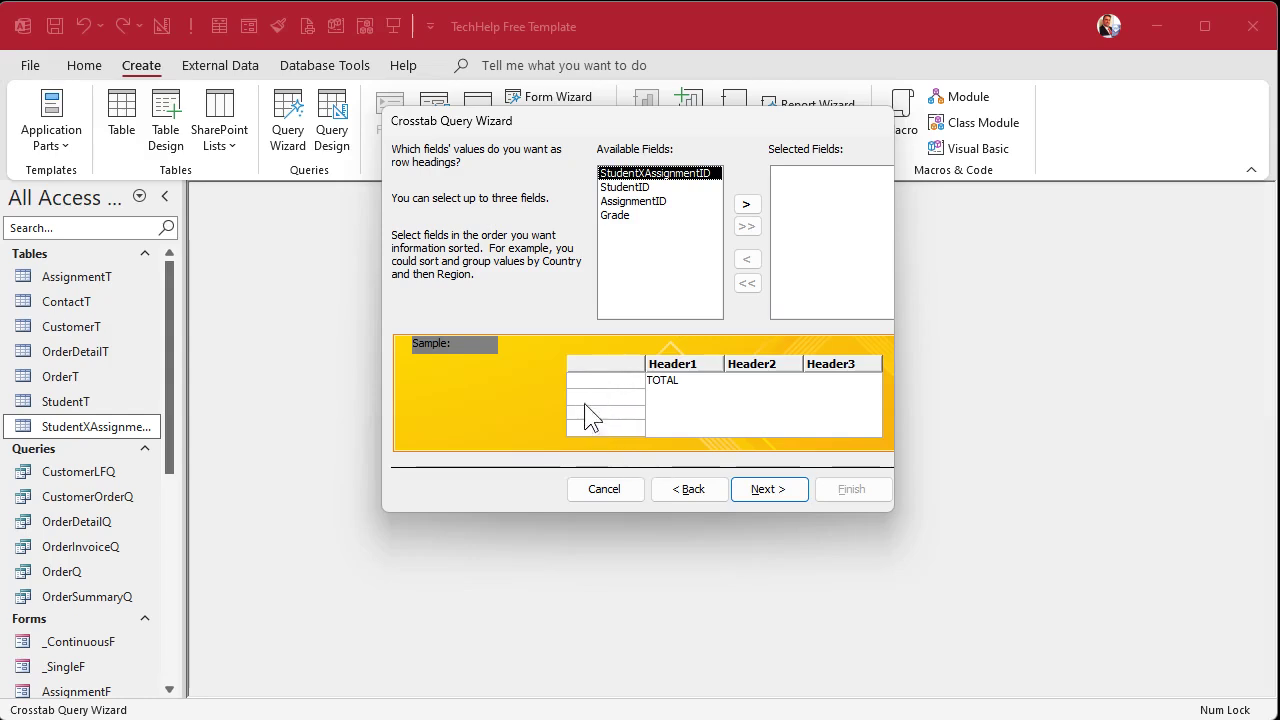
- Set StudentID as the row heading and AssignmentID as the column heading
{"action": "left_click", "coordinate": [654, 188]}
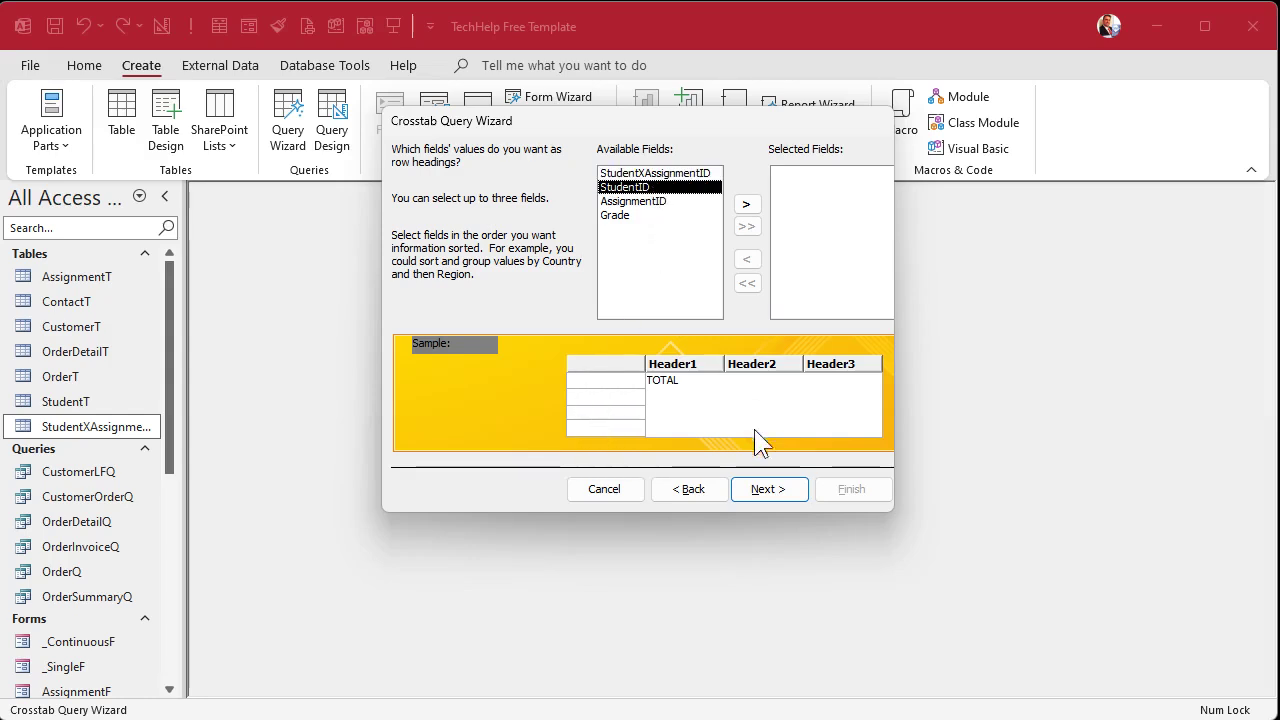
{"action": "left_click", "coordinate": [746, 204]}
{"action": "left_click", "coordinate": [778, 495]}
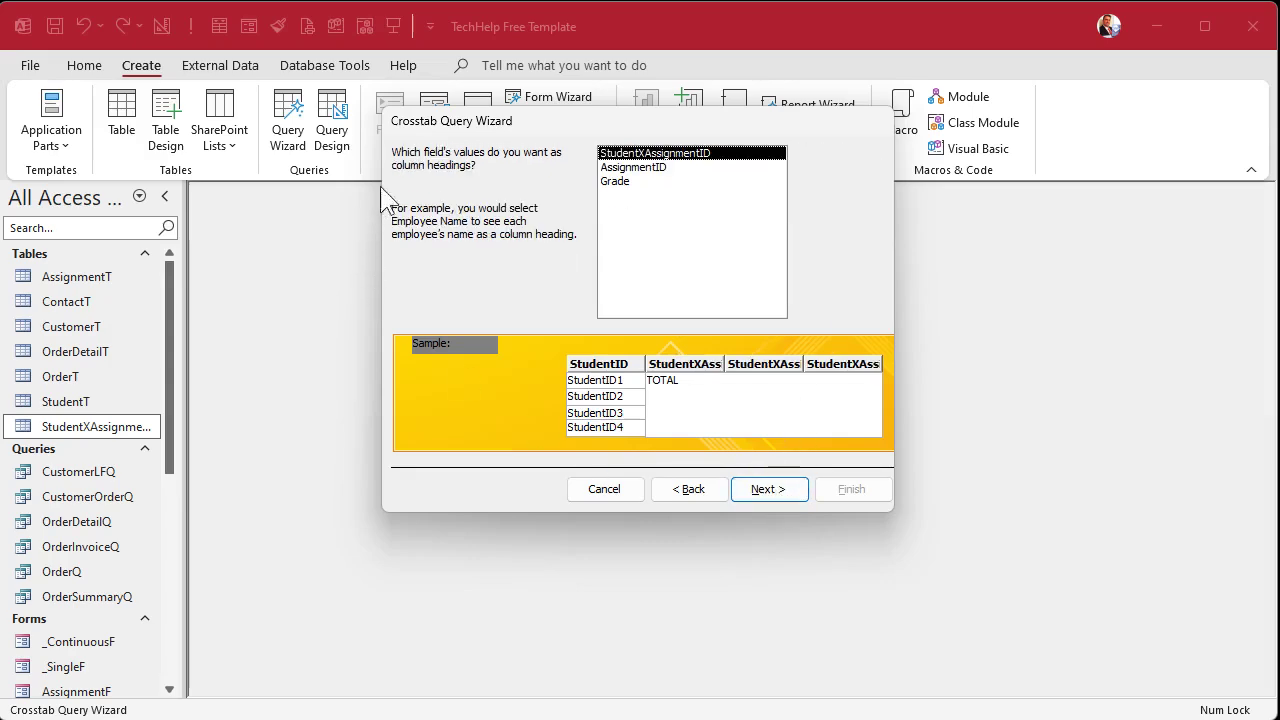
{"action": "left_click", "coordinate": [683, 168]}
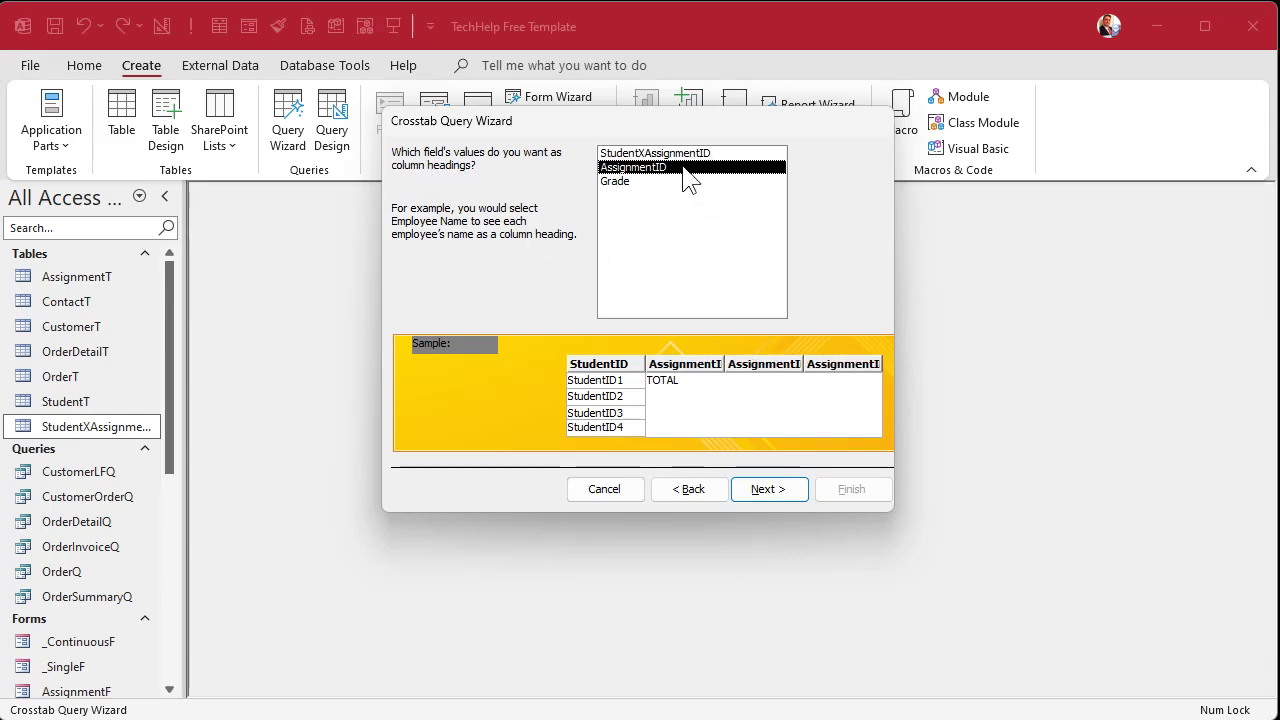
{"action": "left_click", "coordinate": [764, 492]}
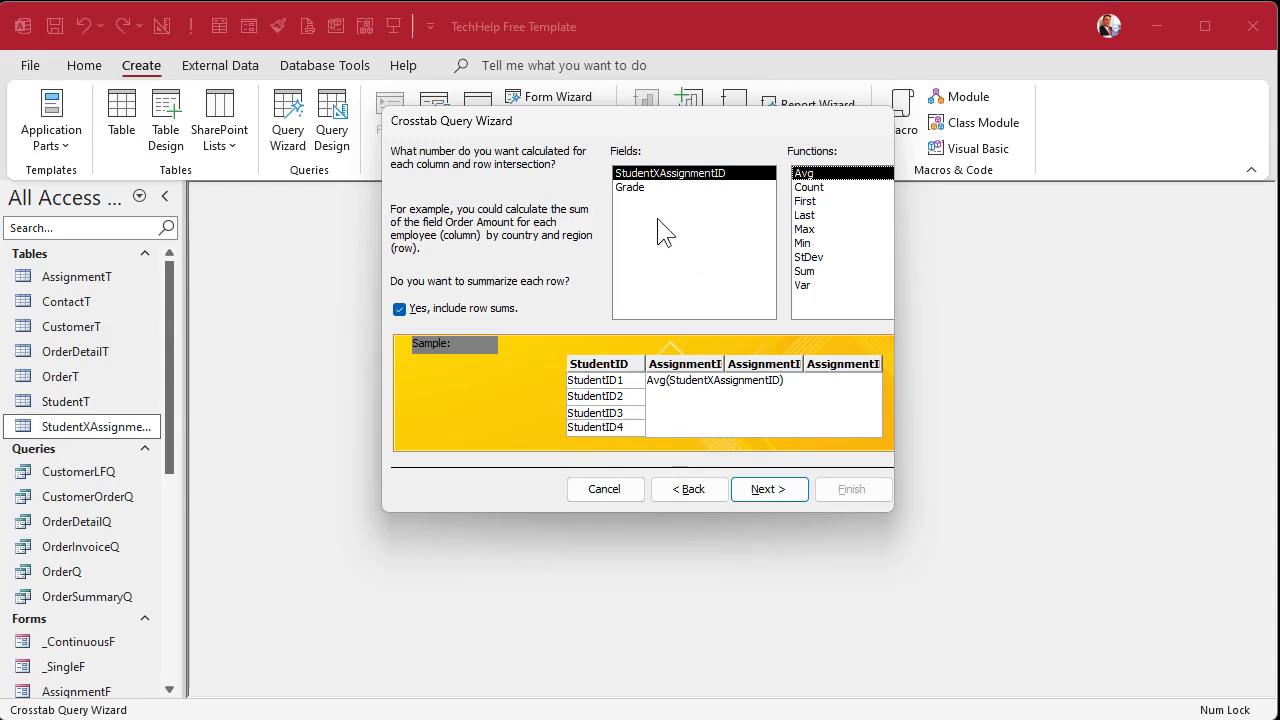
- Calculate Sum of Grade at each intersection and untick 'Yes, include row sums'
{"action": "left_click", "coordinate": [645, 190]}
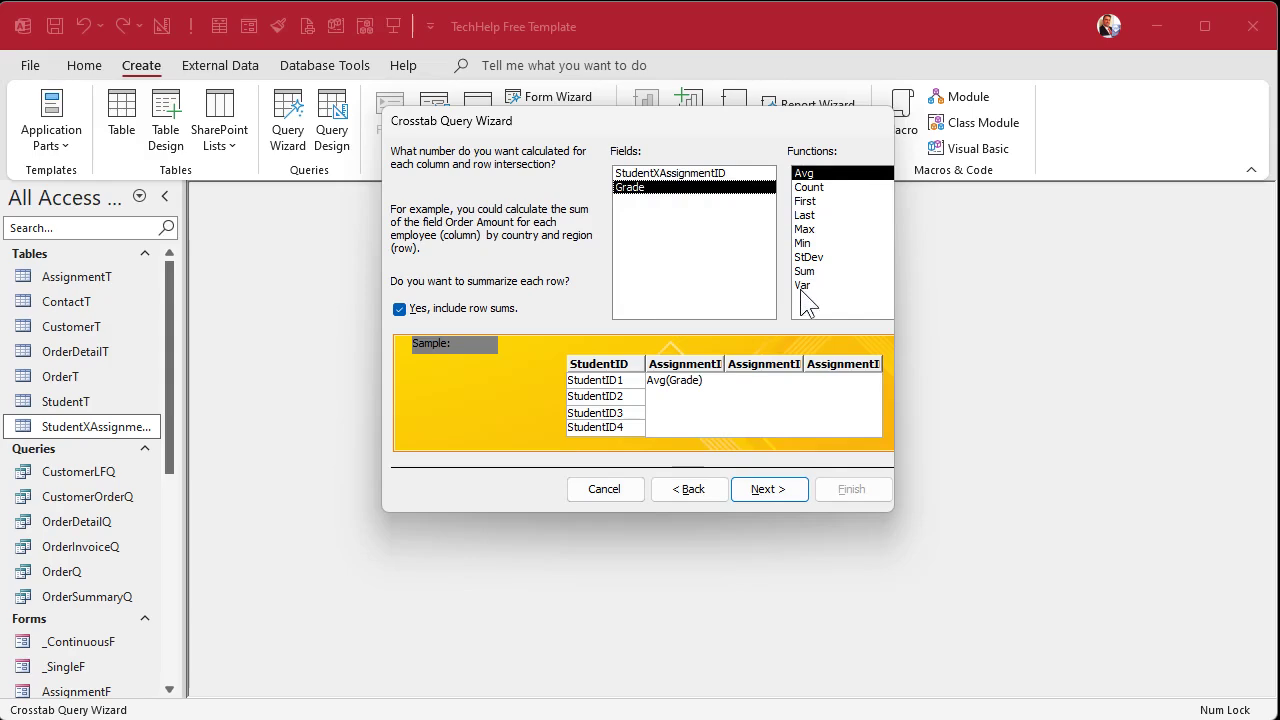
{"action": "left_click", "coordinate": [826, 273]}
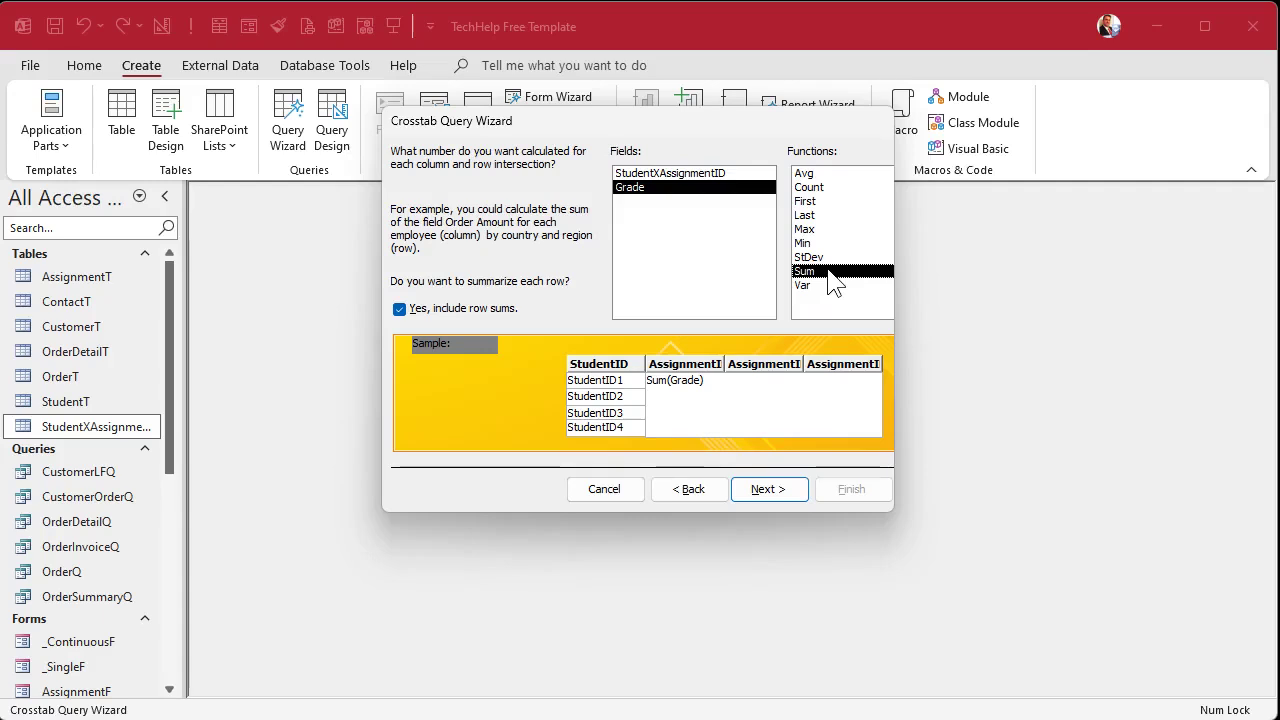
{"action": "left_click", "coordinate": [510, 318]}
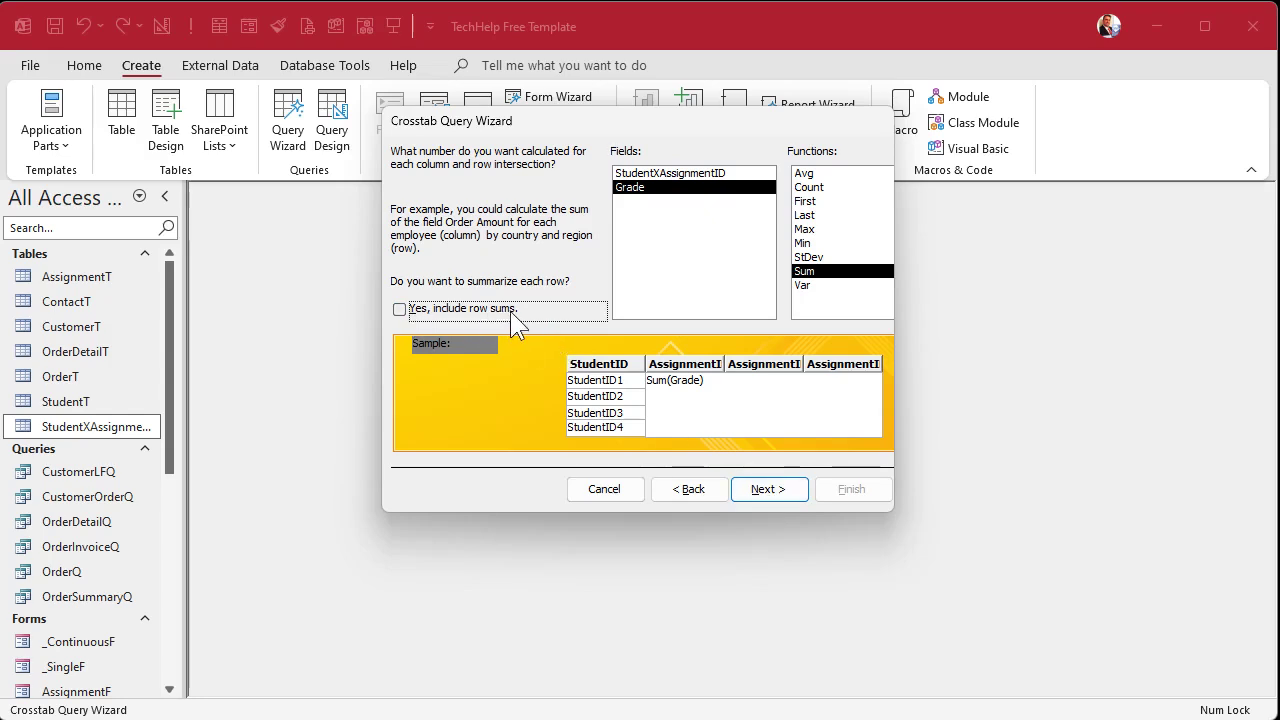
- Name the crosstab StudentXAssignmentTCrosstabQ, finish it, and view grades by student and assignment
{"action": "left_click", "coordinate": [758, 490]}
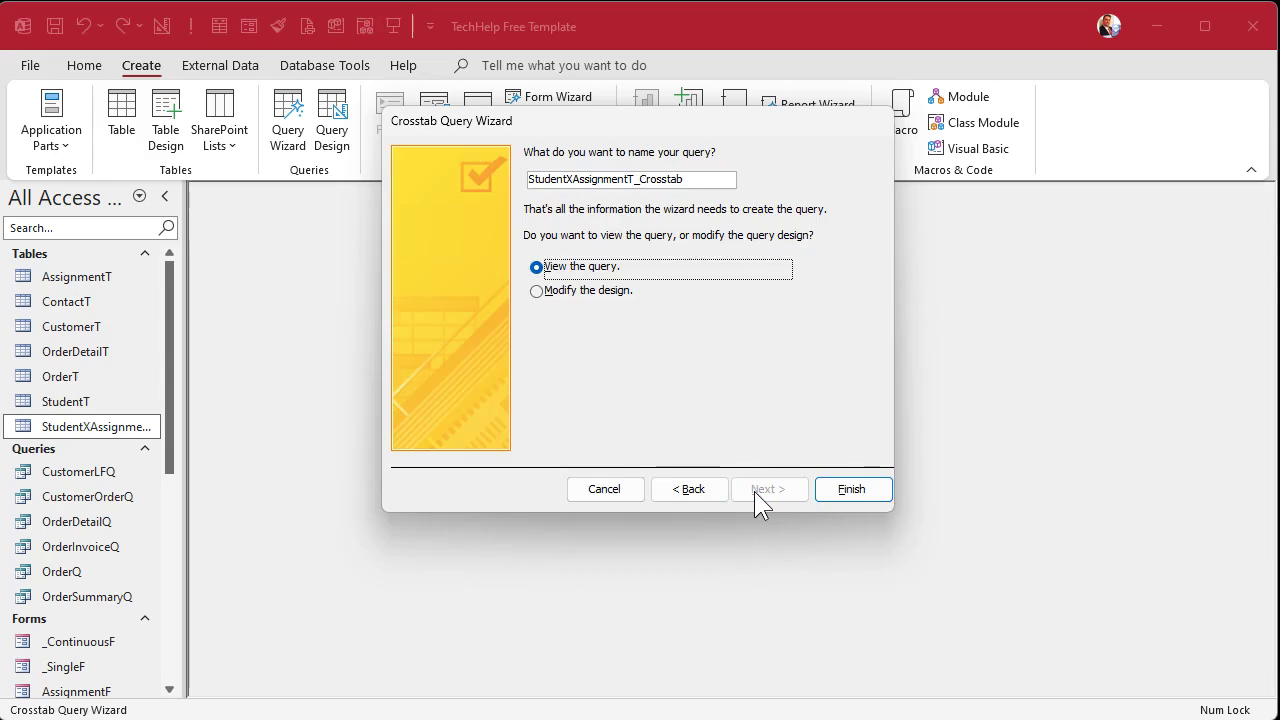
{"action": "left_click", "coordinate": [716, 179]}
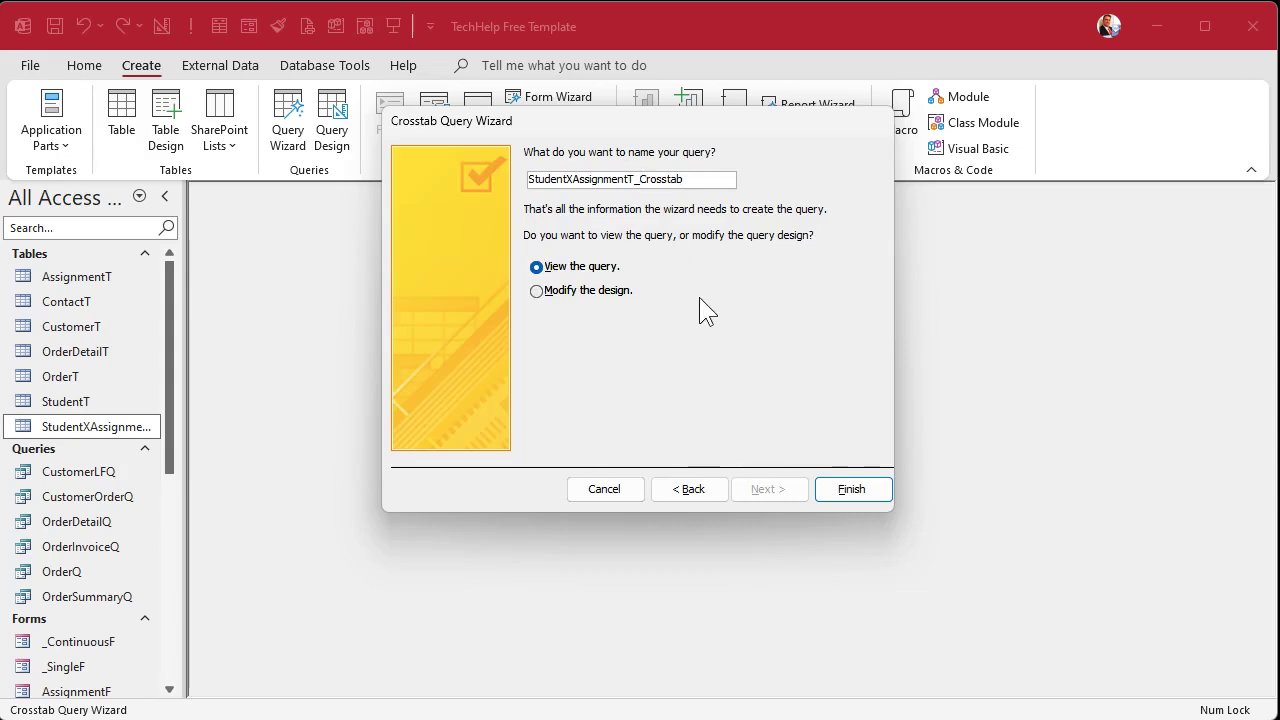
{"action": "key", "text": "BackSpace"}
{"action": "type", "text": "Q"}
{"action": "left_click", "coordinate": [852, 489]}
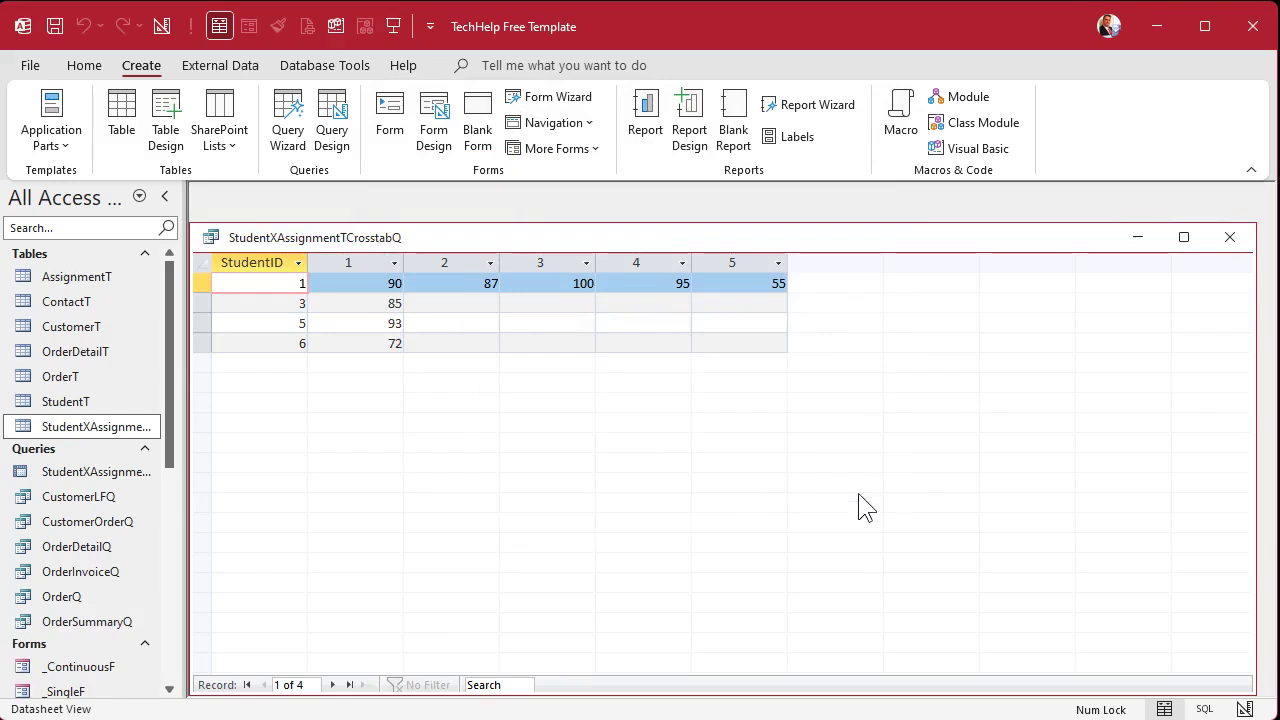
{"action": "left_click_drag", "start_coordinate": [569, 237], "coordinate": [584, 214]}
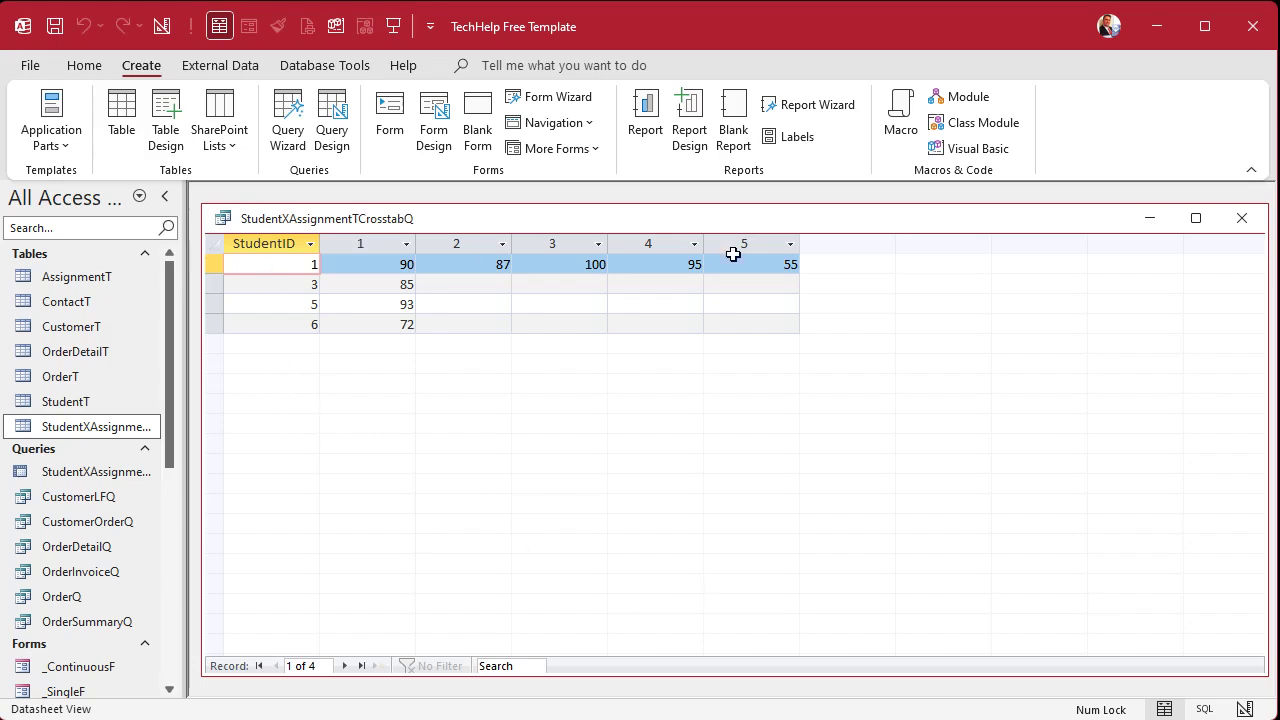
- Close the crosstab results, widen the navigation pane, and start a blank Query Design
{"action": "left_click", "coordinate": [1241, 224]}
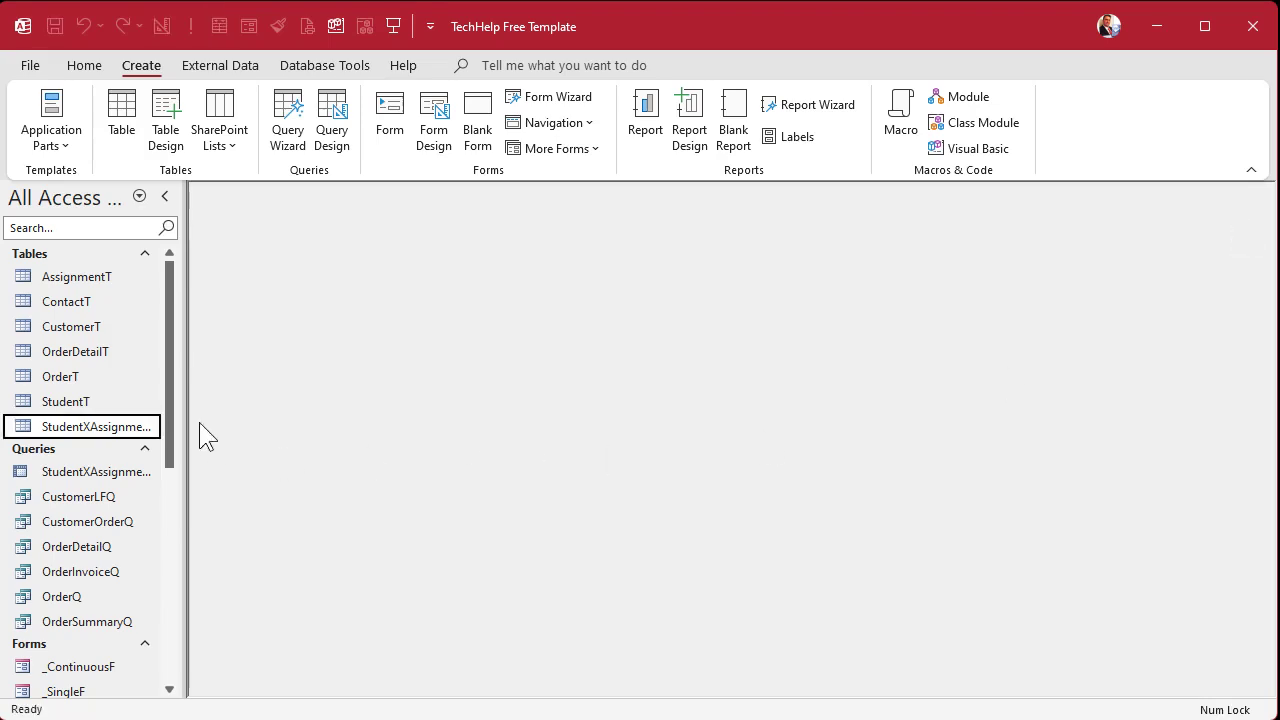
{"action": "left_click_drag", "start_coordinate": [186, 422], "coordinate": [236, 421]}
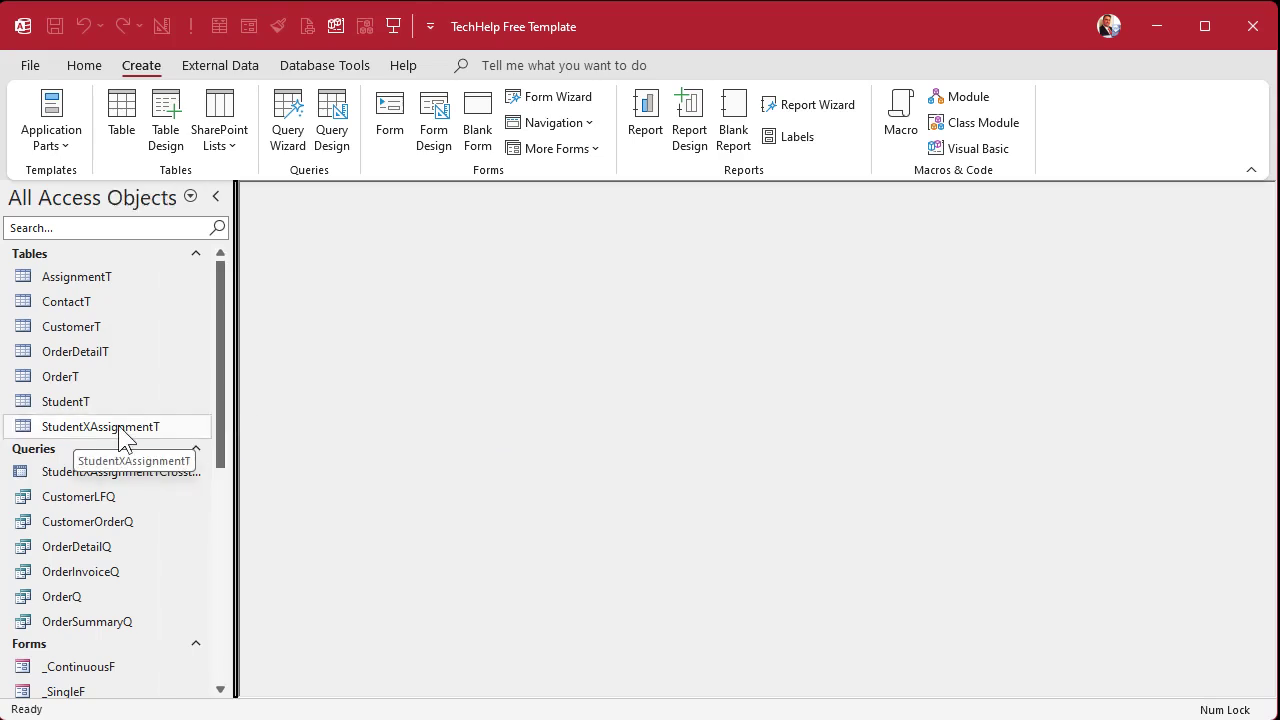
{"action": "left_click", "coordinate": [88, 435]}
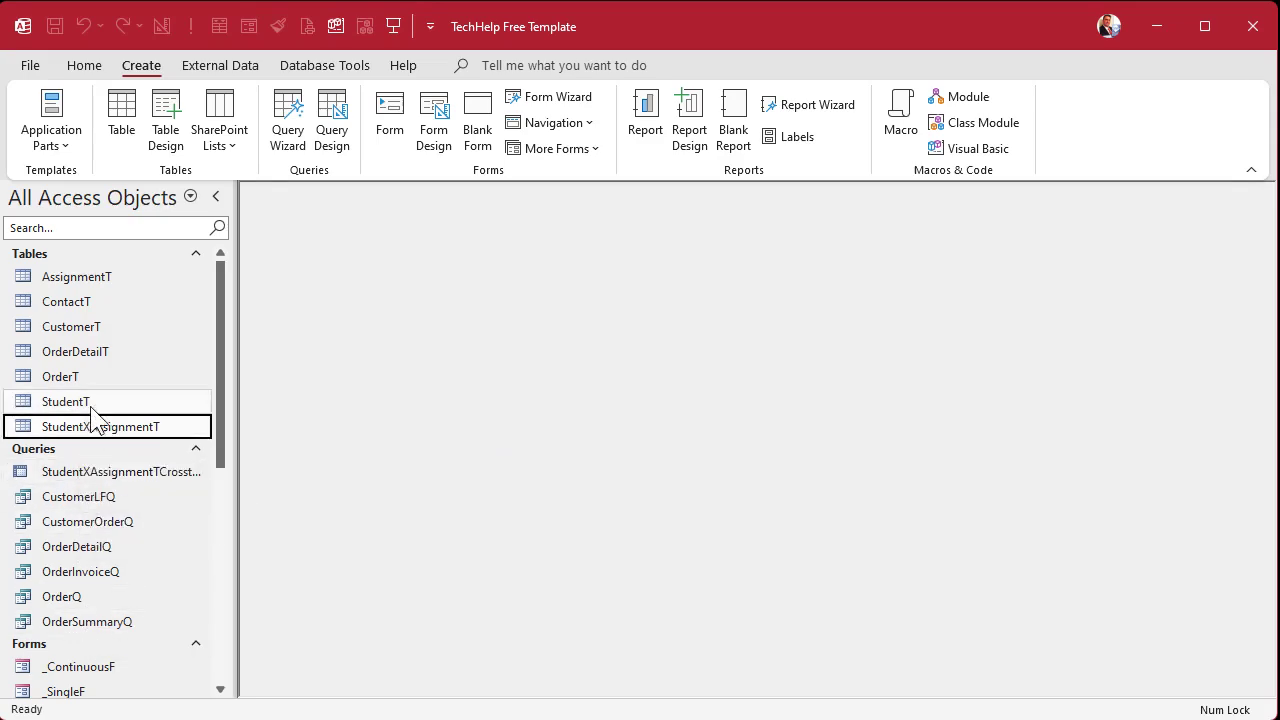
{"action": "left_click", "coordinate": [90, 402]}
{"action": "left_click", "coordinate": [100, 282]}
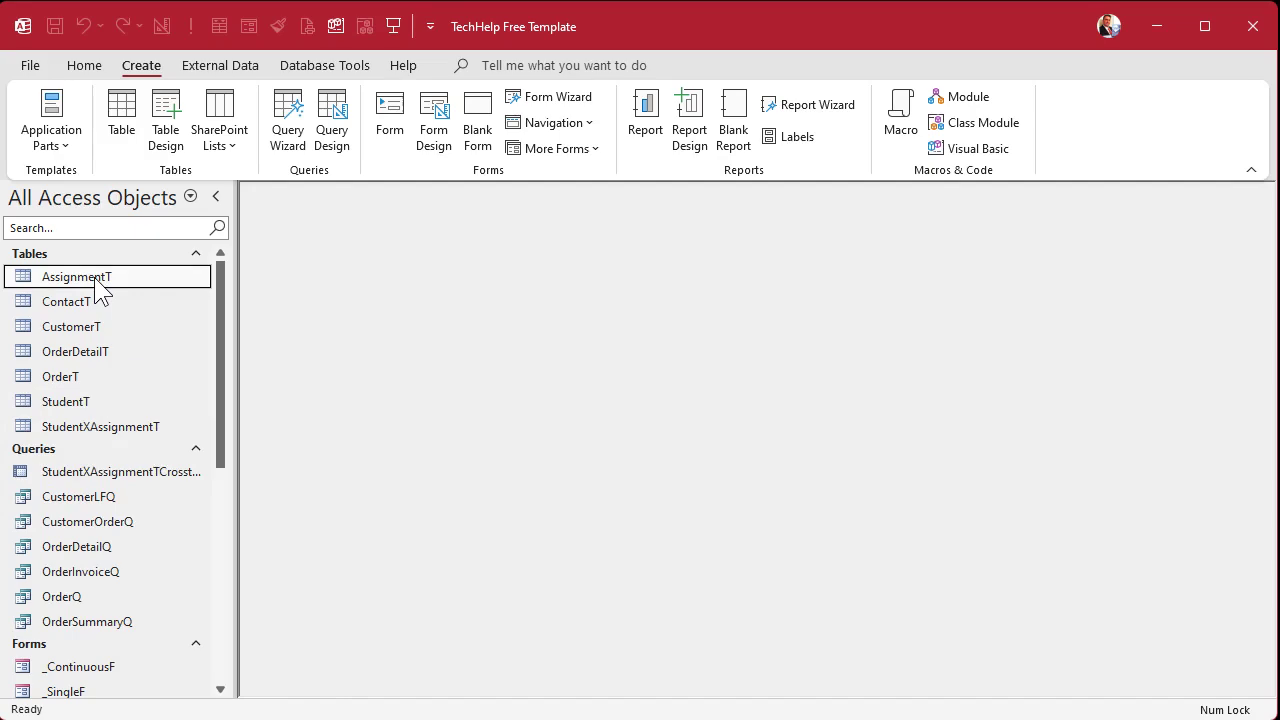
{"action": "left_click", "coordinate": [343, 128]}
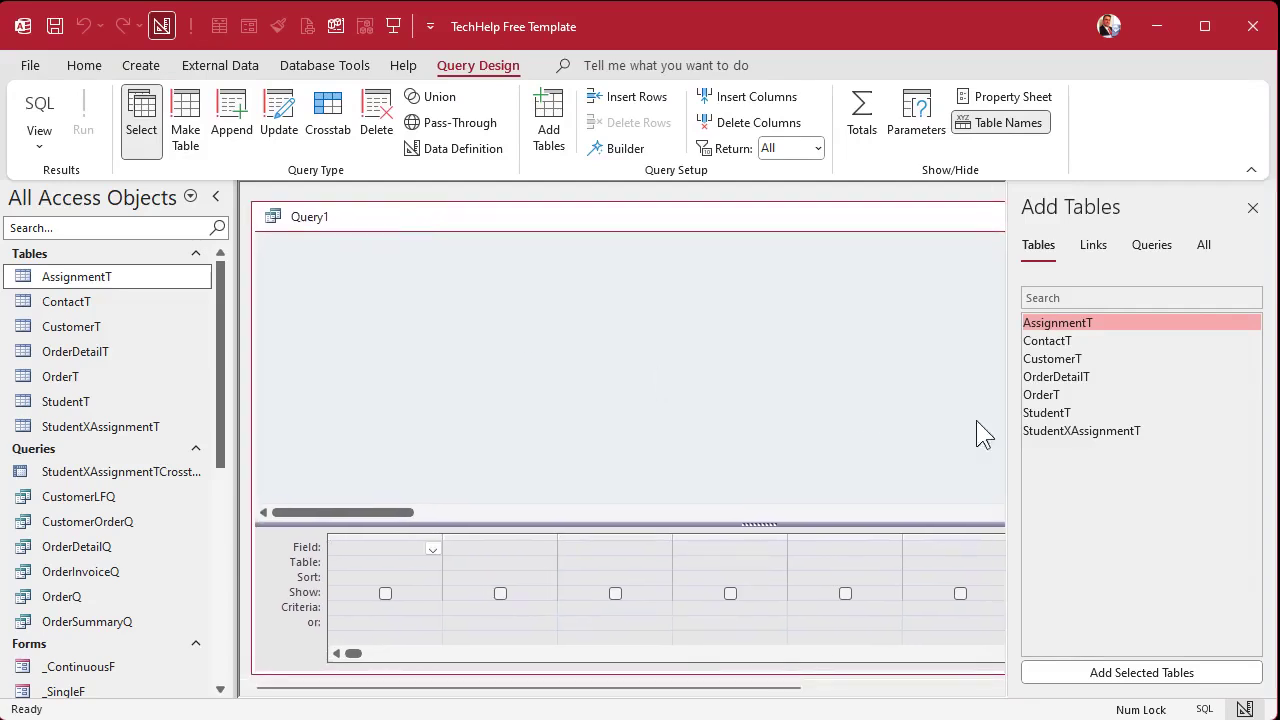
- Add StudentXAssignmentT, StudentT and AssignmentT to the design and arrange their table boxes
{"action": "double_click", "coordinate": [1120, 430]}
{"action": "double_click", "coordinate": [1122, 412]}
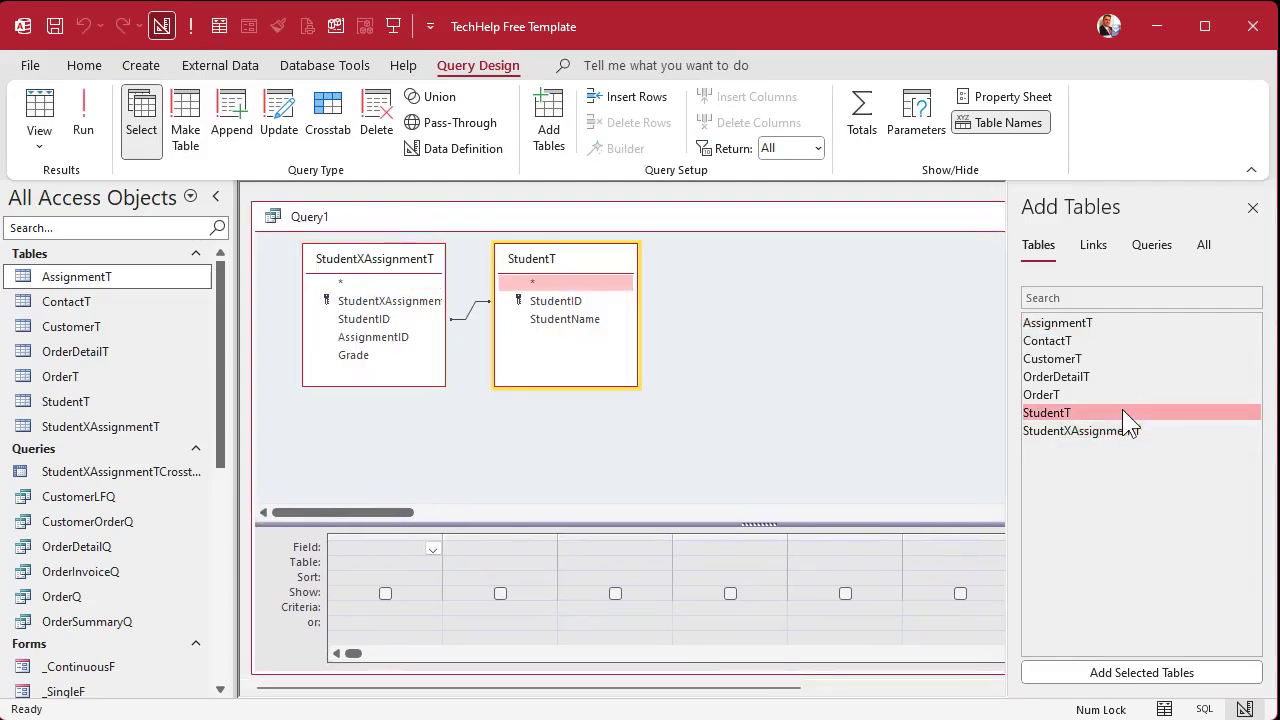
{"action": "double_click", "coordinate": [1124, 322]}
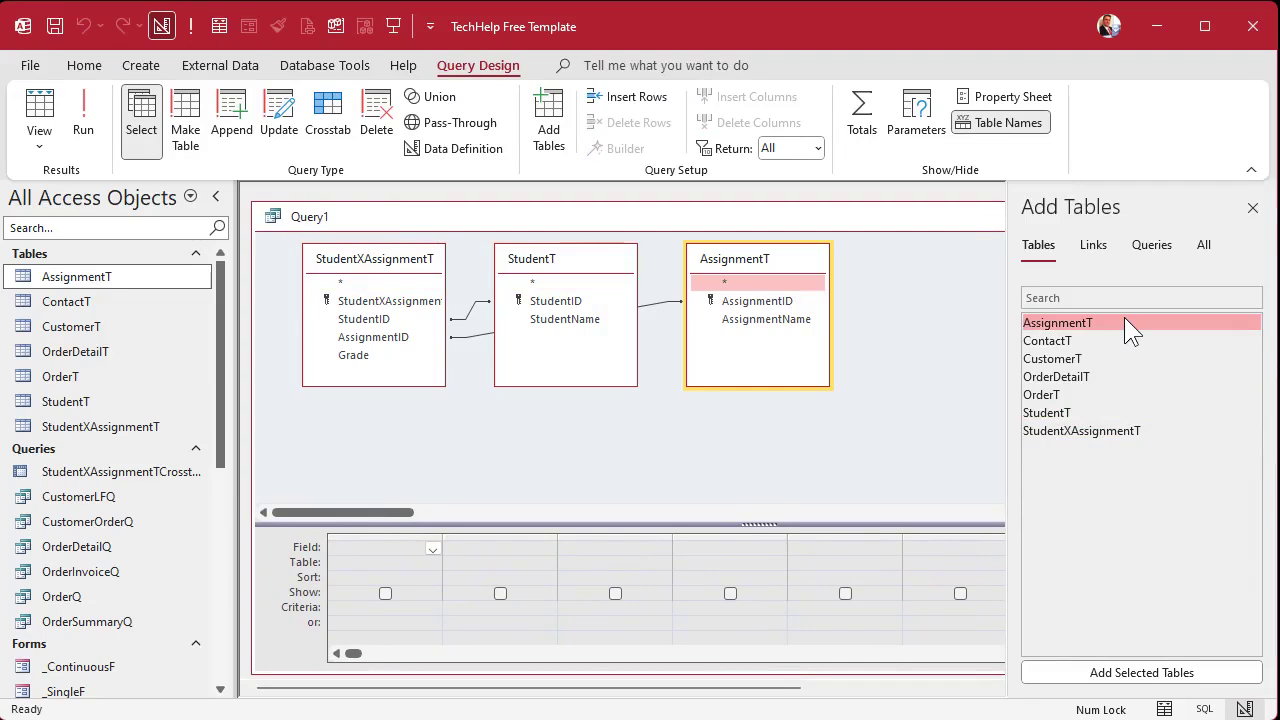
{"action": "left_click", "coordinate": [1252, 208]}
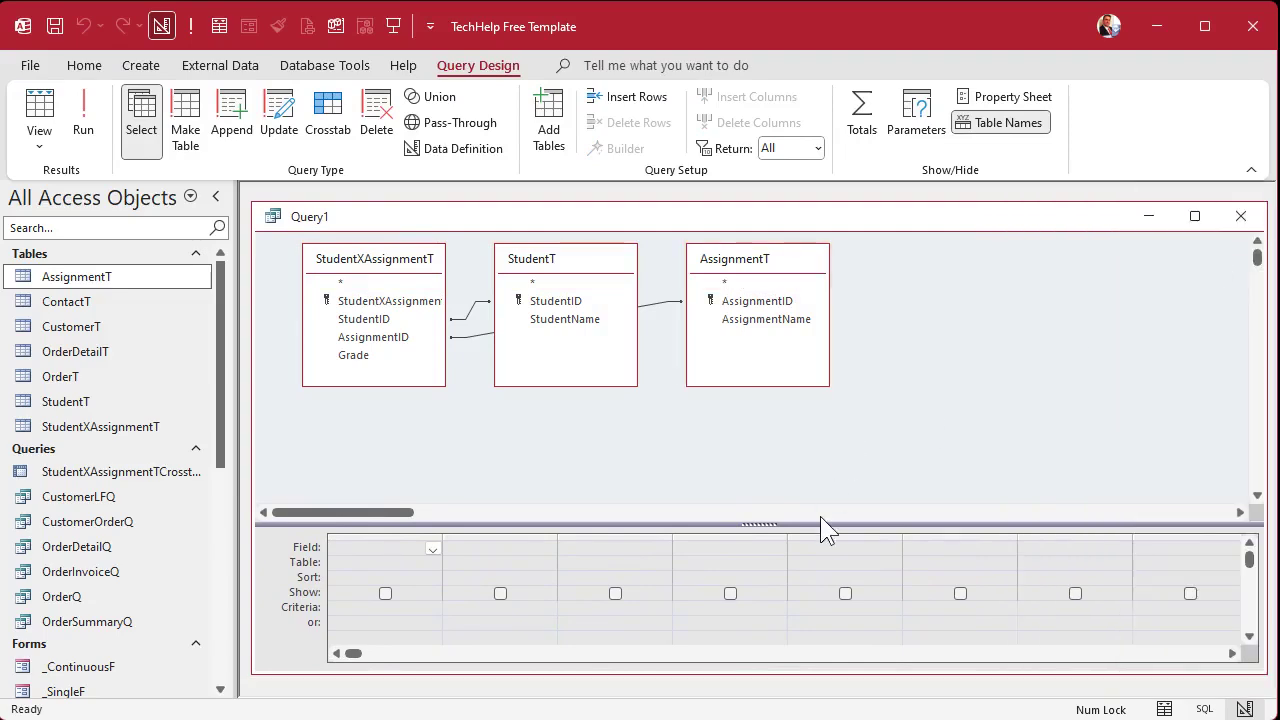
{"action": "left_click_drag", "start_coordinate": [766, 262], "coordinate": [767, 280]}
{"action": "left_click", "coordinate": [535, 280]}
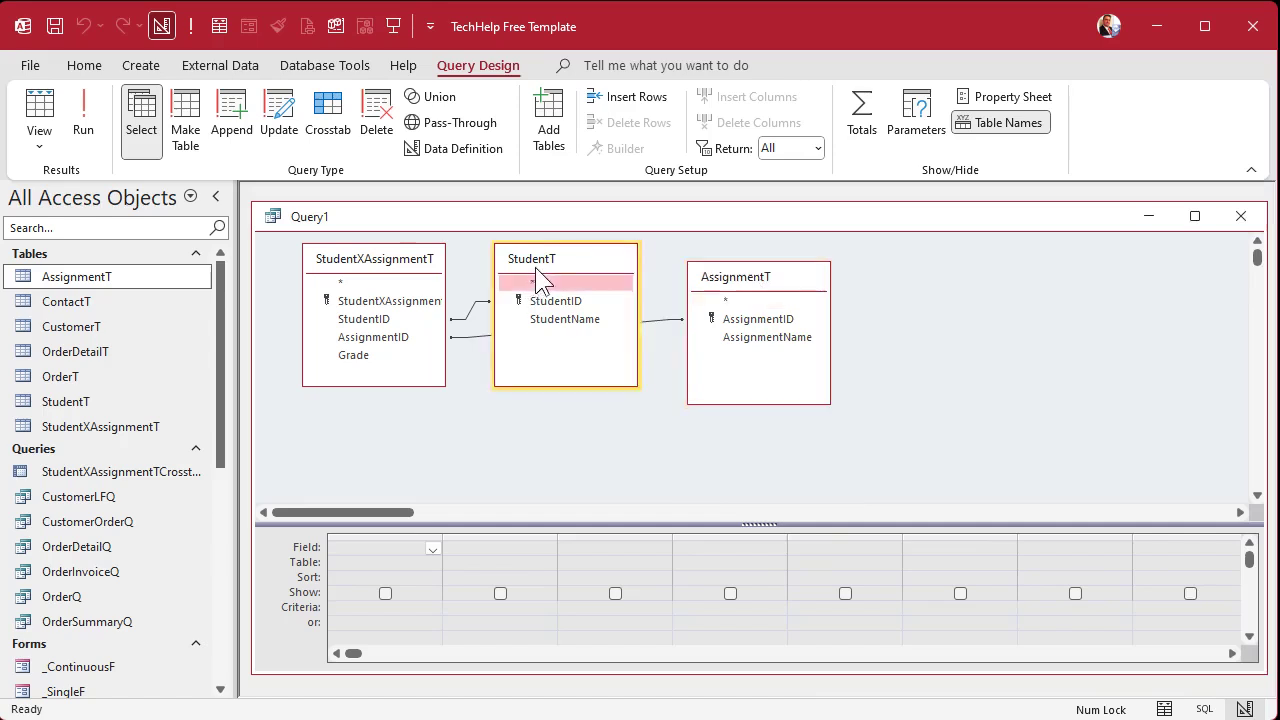
{"action": "left_click_drag", "start_coordinate": [532, 268], "coordinate": [548, 272]}
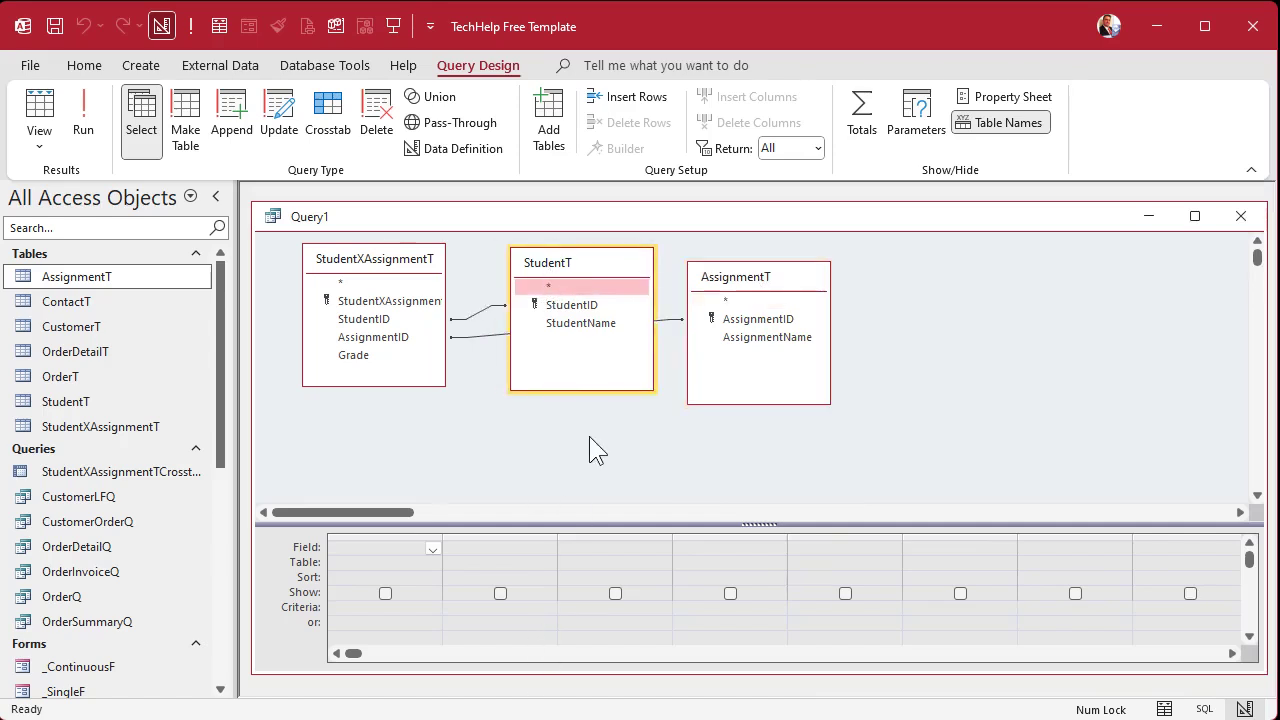
{"action": "left_click", "coordinate": [478, 313]}
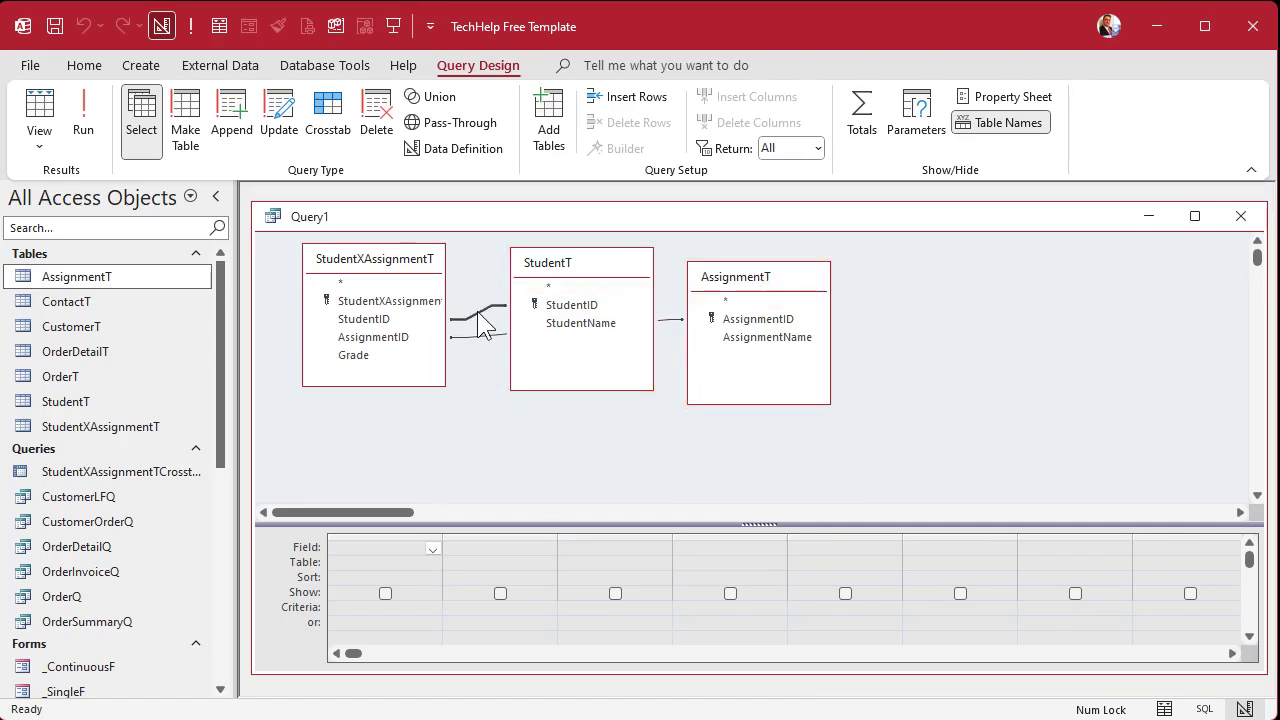
{"action": "left_click", "coordinate": [384, 320]}
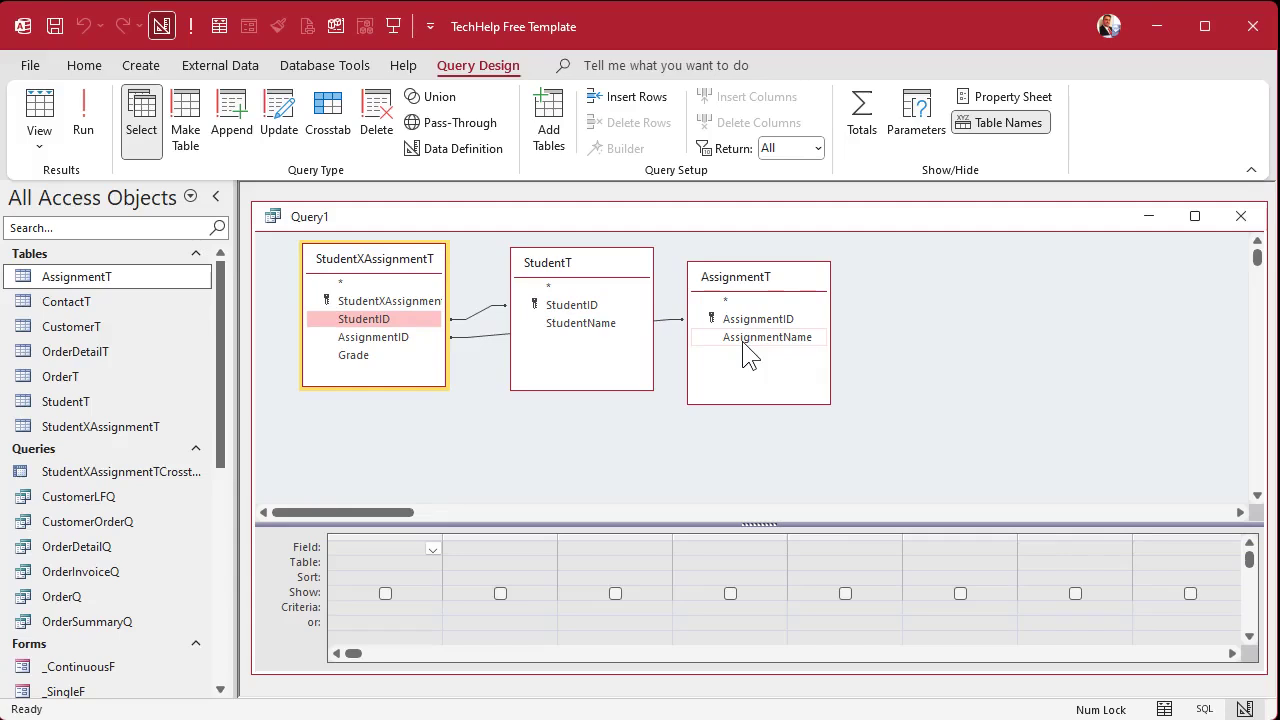
- Output all StudentXAssignmentT fields plus StudentName and AssignmentName, then save the query
{"action": "double_click", "coordinate": [366, 286]}
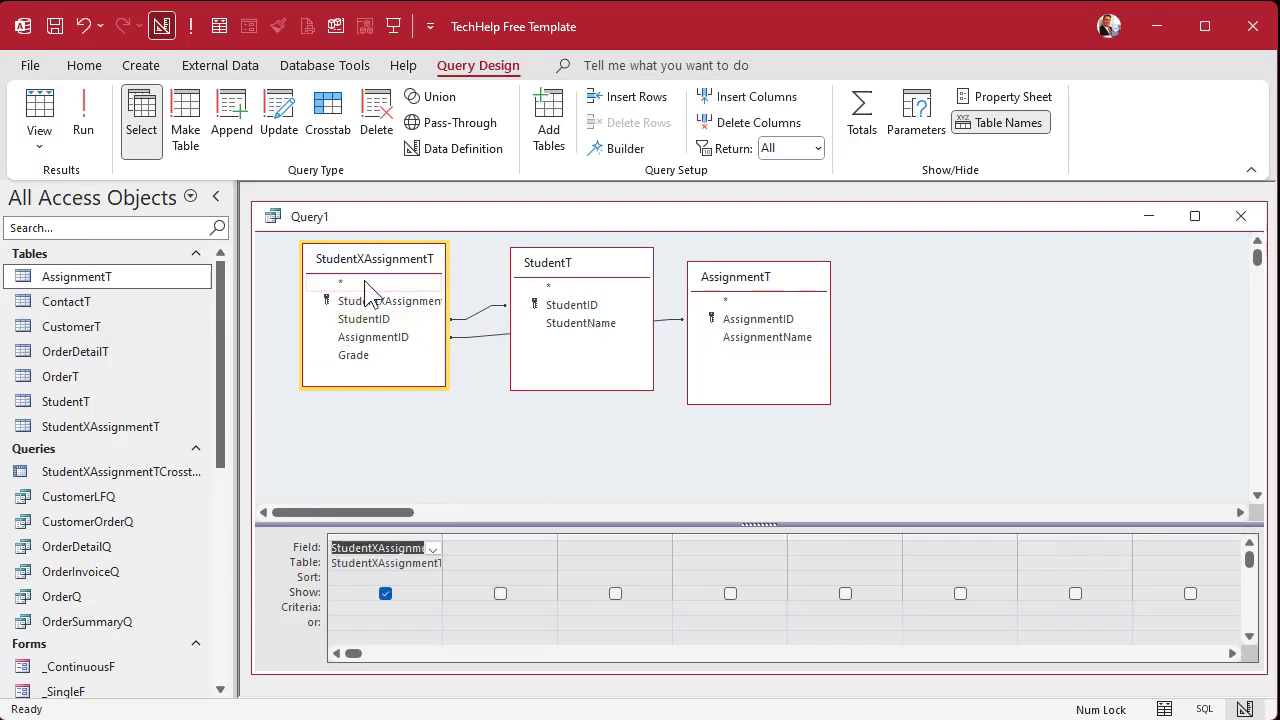
{"action": "double_click", "coordinate": [592, 325]}
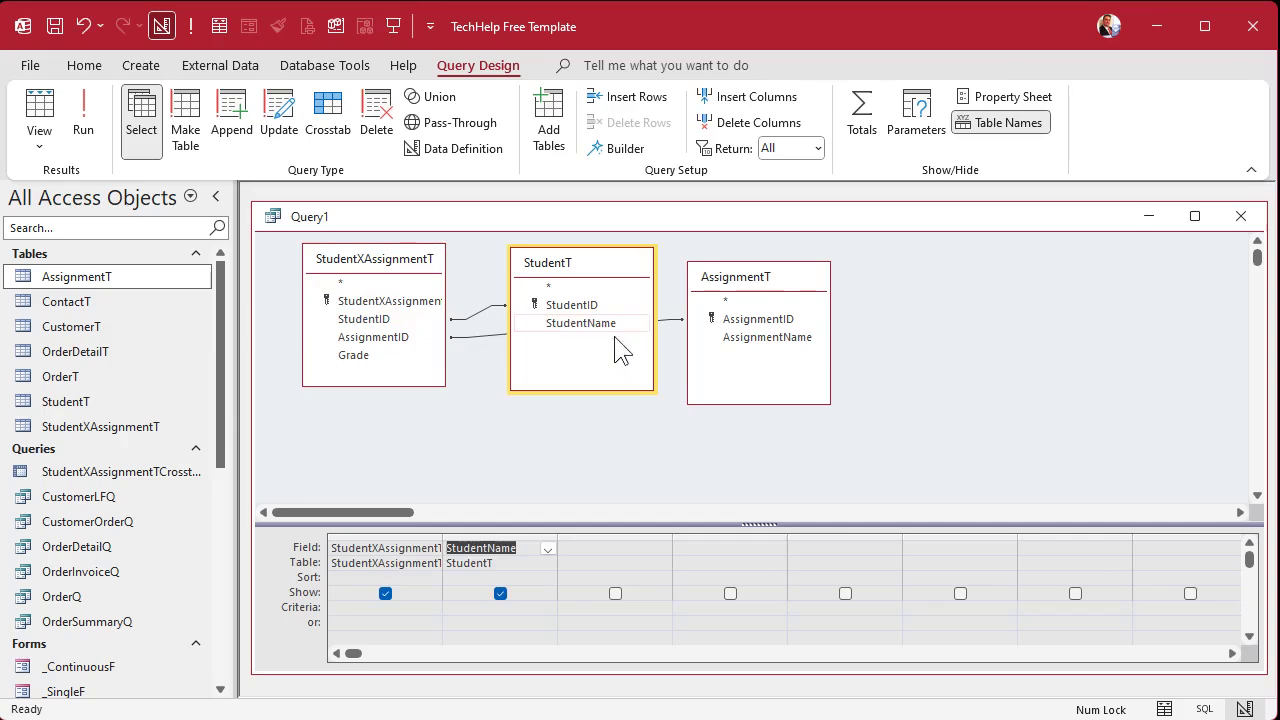
{"action": "left_click", "coordinate": [768, 338]}
{"action": "double_click", "coordinate": [767, 338]}
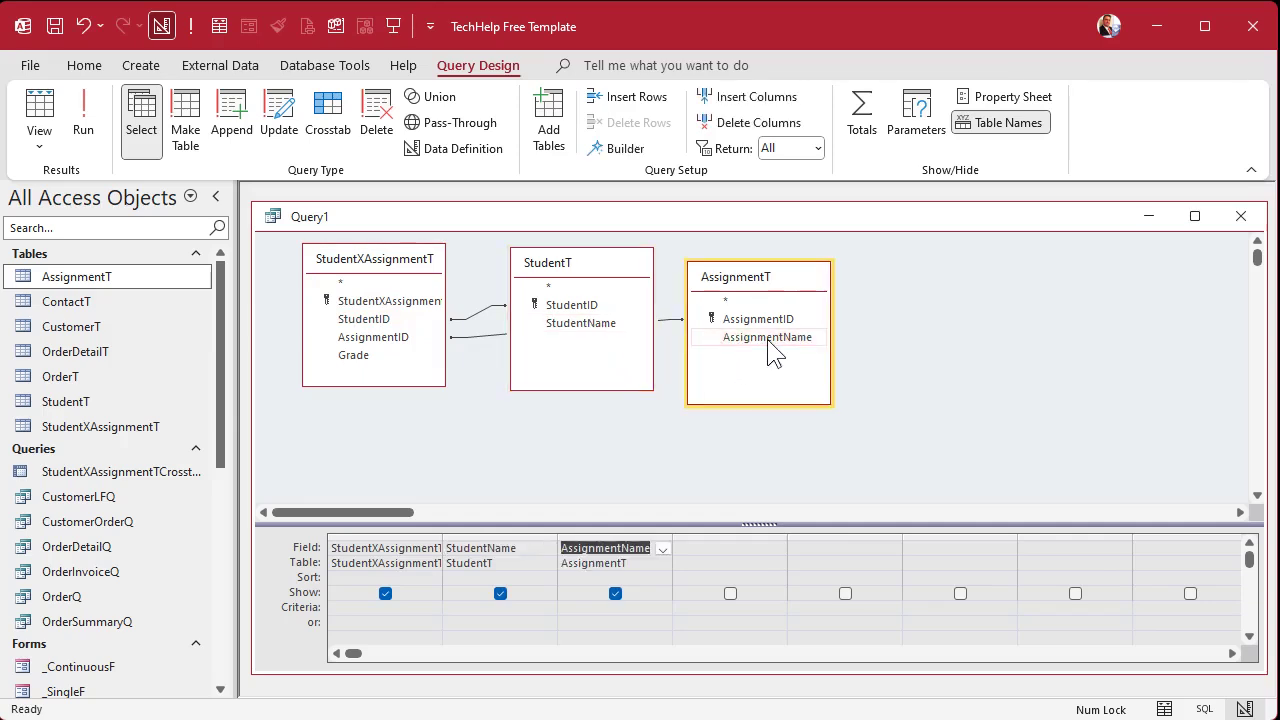
{"action": "key", "text": "ctrl+s"}
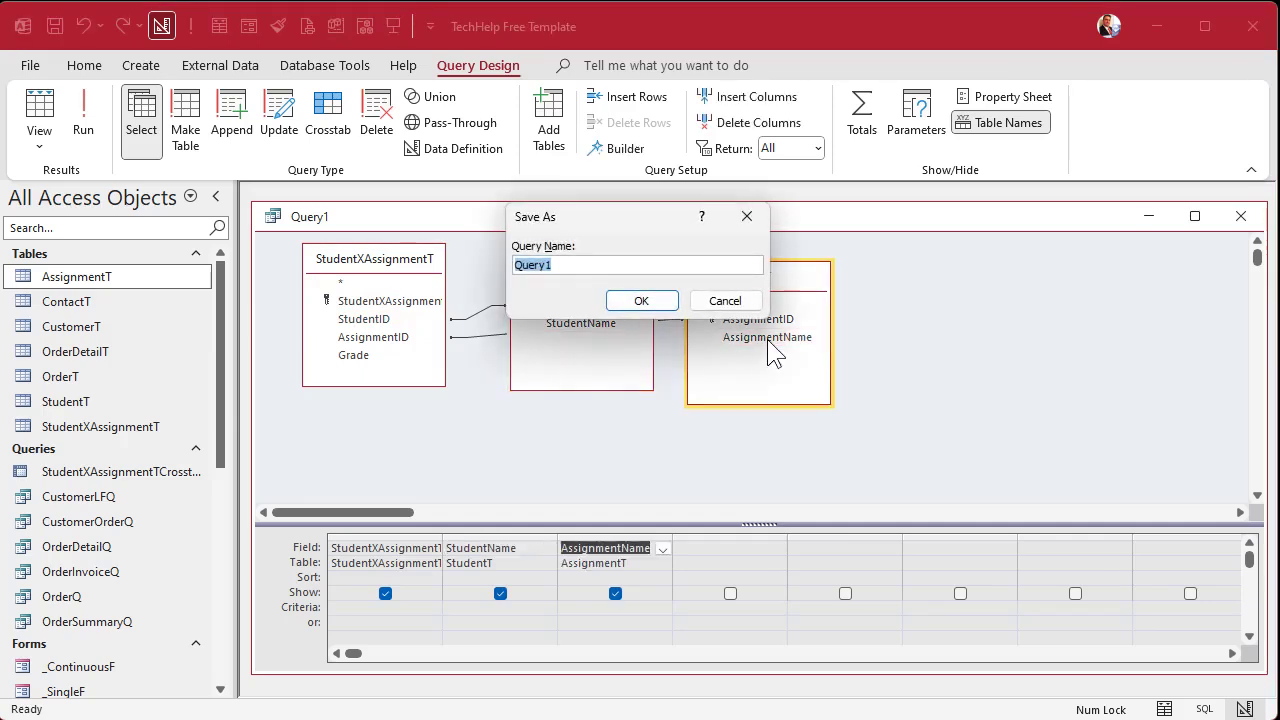
- Save the query as StudentXAssignmentQ, run it to check the eight records, then close it
{"action": "type", "text": "StudentXAss"}
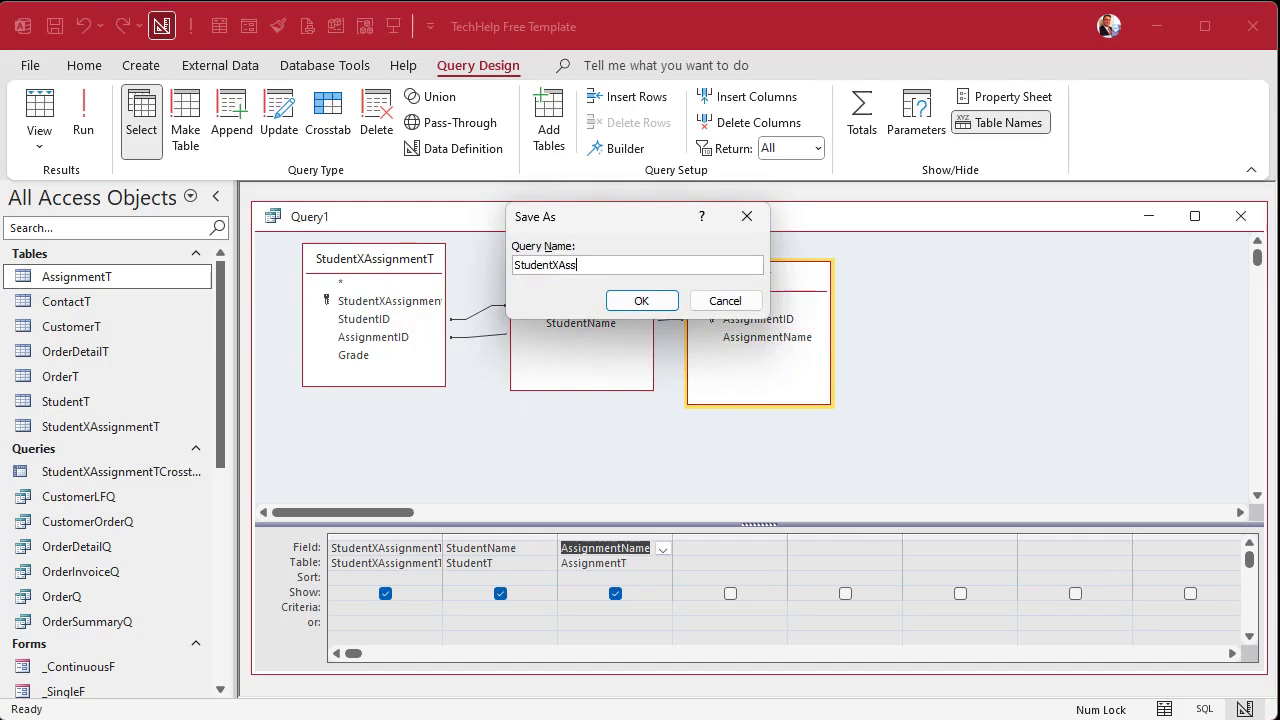
{"action": "type", "text": "ignmentQ"}
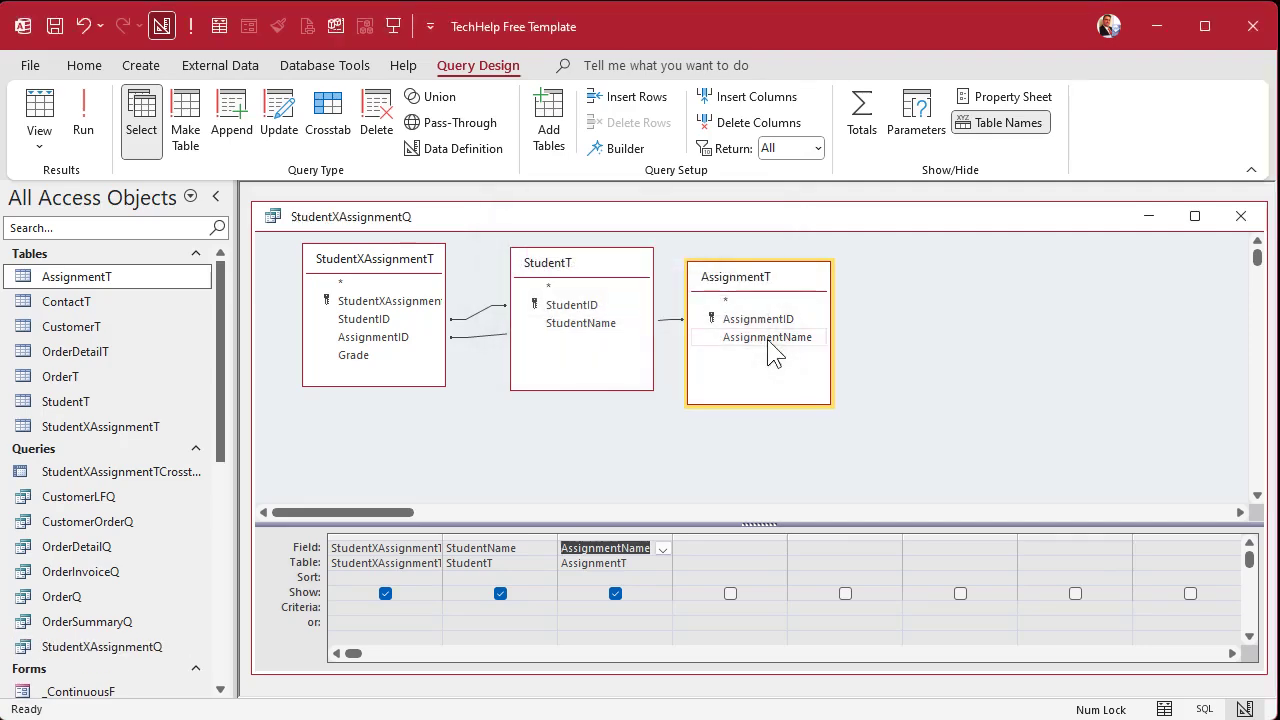
{"action": "left_click", "coordinate": [88, 120]}
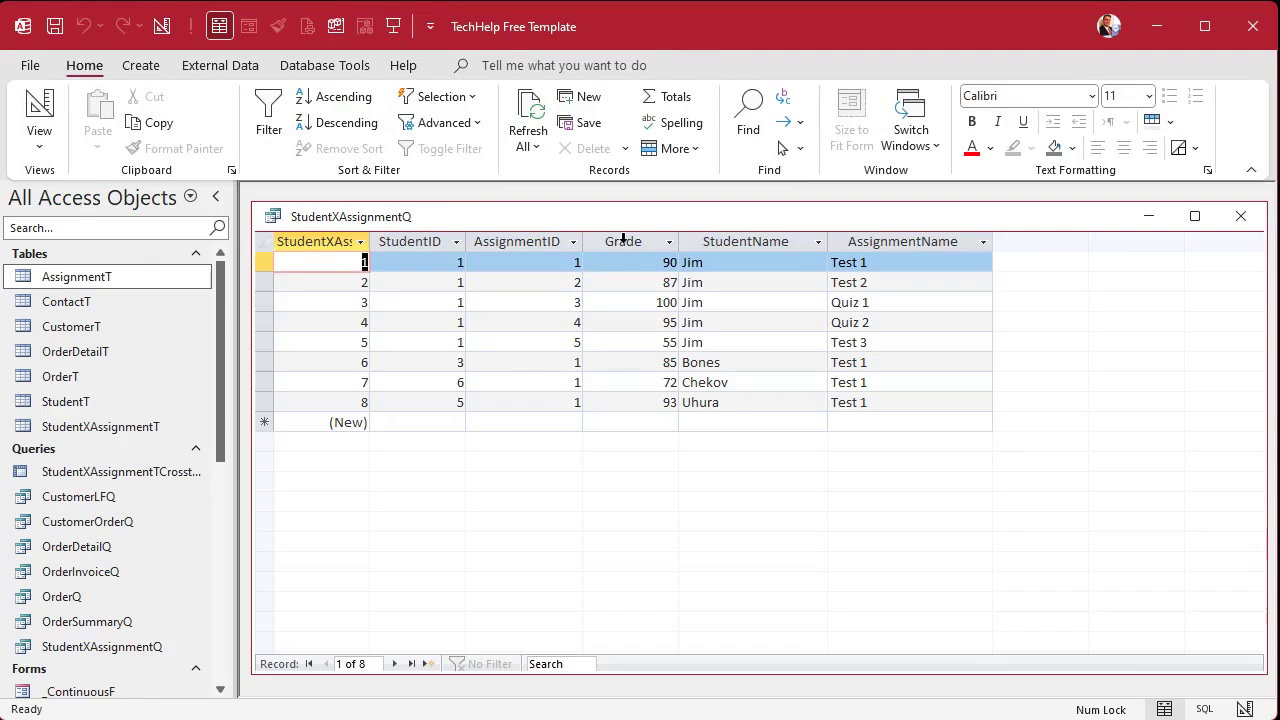
{"action": "left_click", "coordinate": [766, 241]}
{"action": "left_click", "coordinate": [888, 241]}
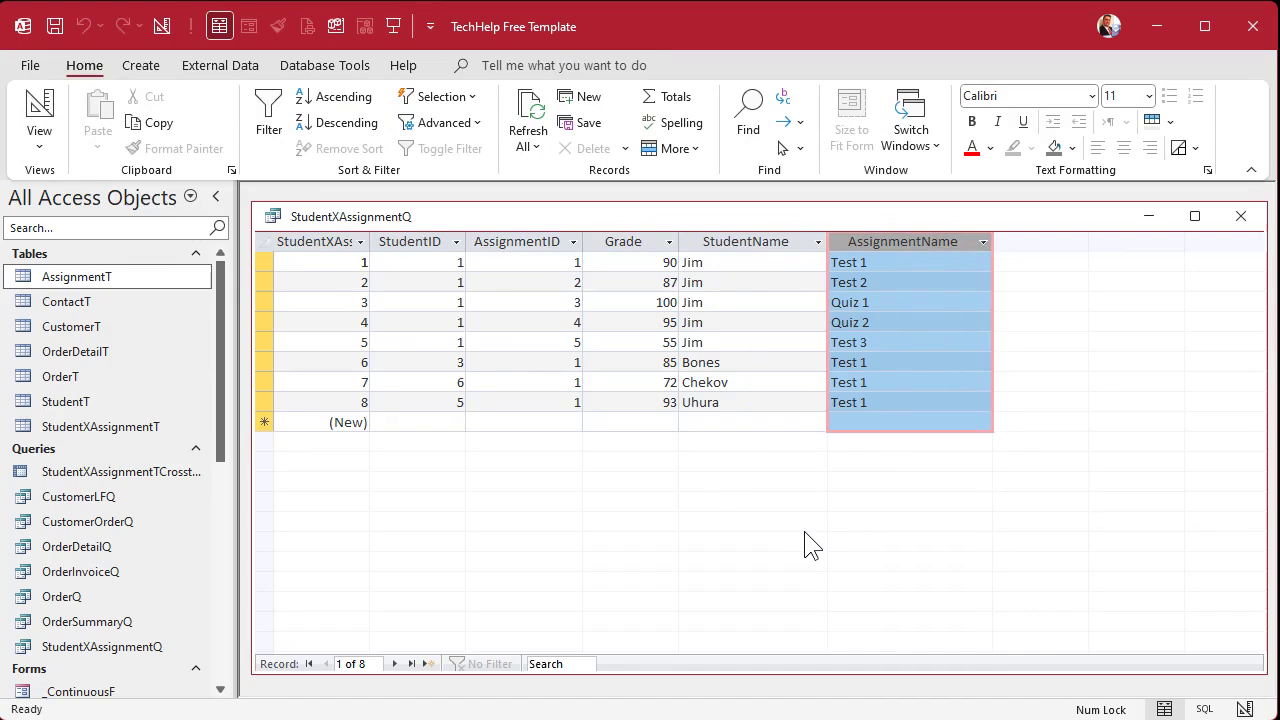
{"action": "left_click", "coordinate": [1240, 216]}
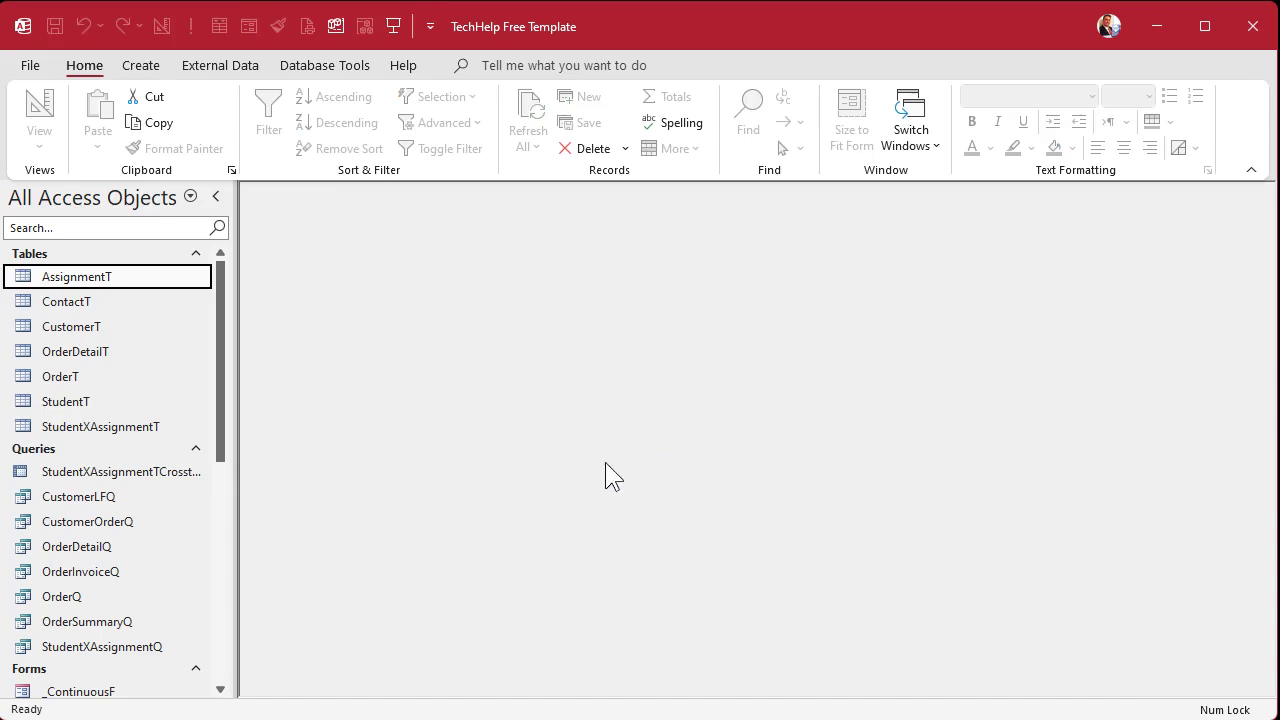
{"action": "left_click", "coordinate": [141, 65]}
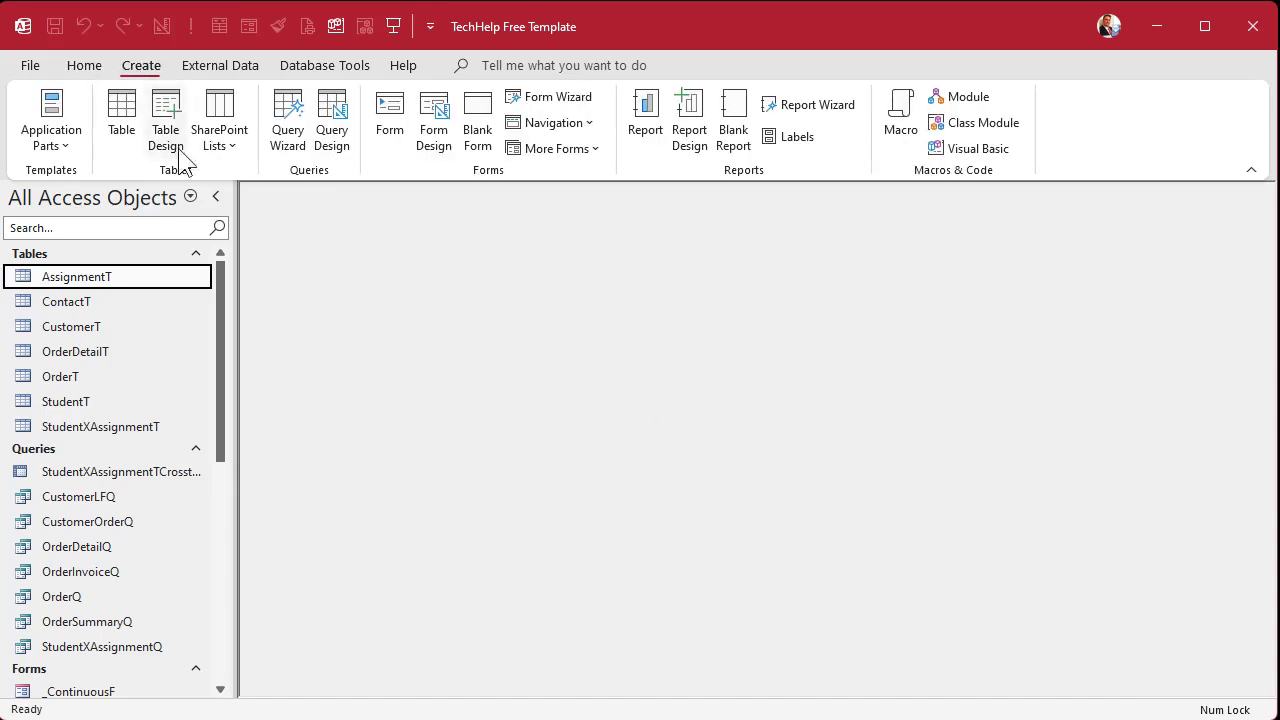
- Launch the Crosstab Query Wizard with the StudentXAssignmentQ query as its source
{"action": "left_click", "coordinate": [287, 118]}
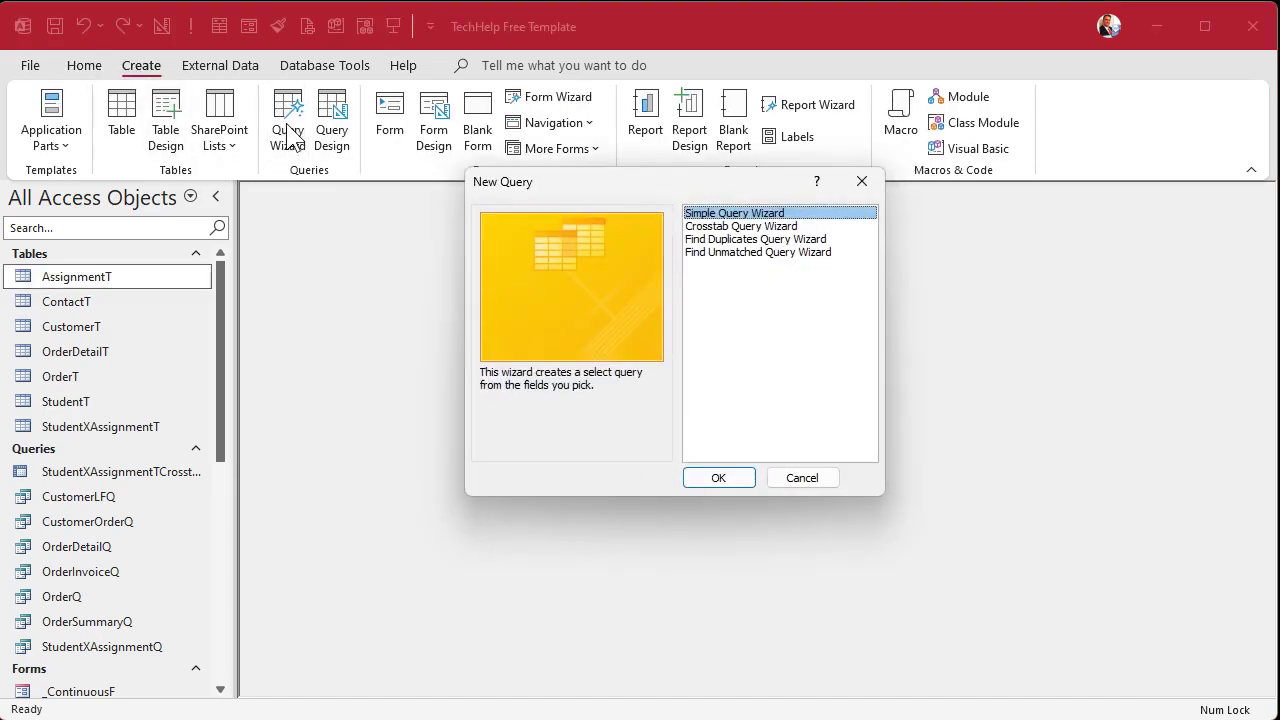
{"action": "left_click", "coordinate": [752, 228]}
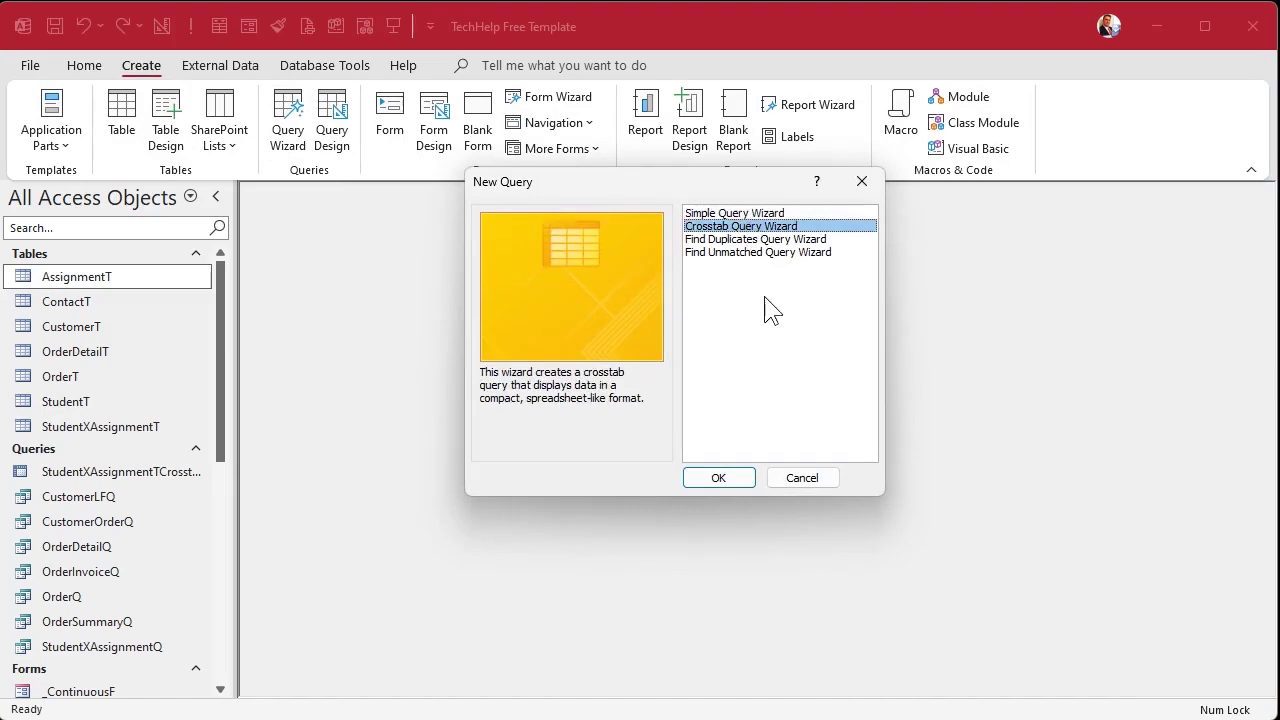
{"action": "left_click", "coordinate": [719, 477]}
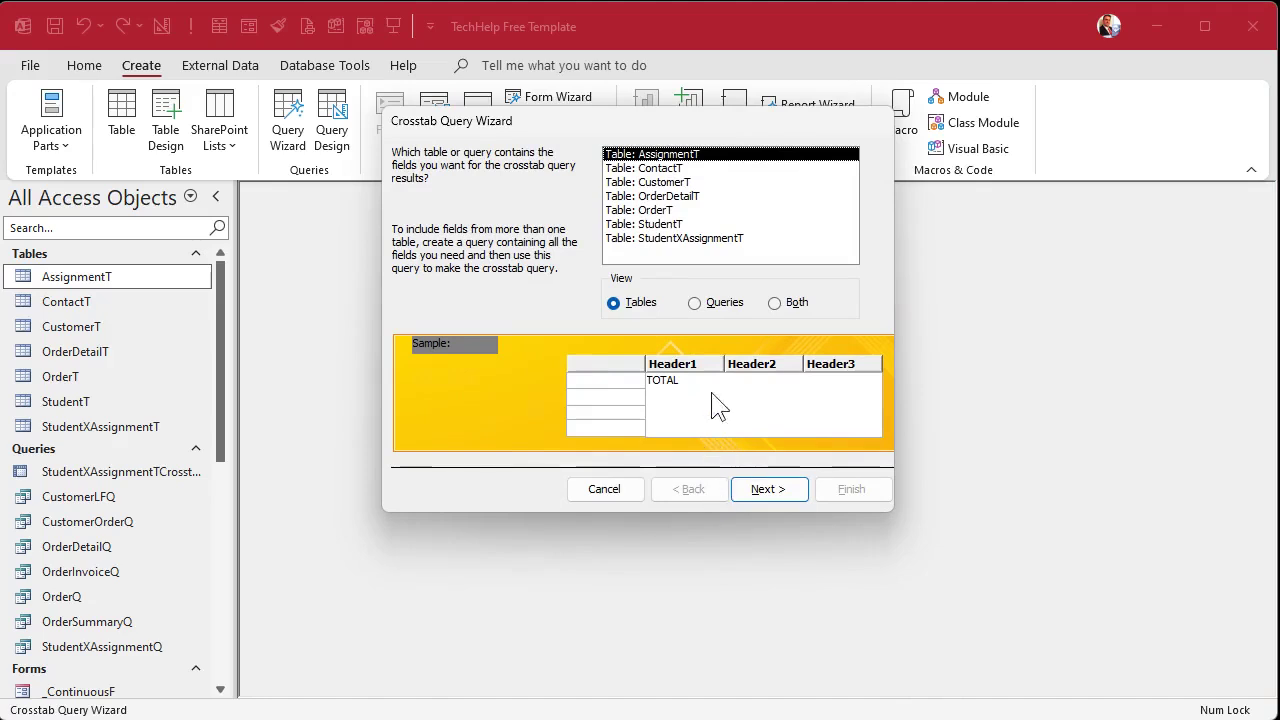
{"action": "left_click", "coordinate": [726, 305]}
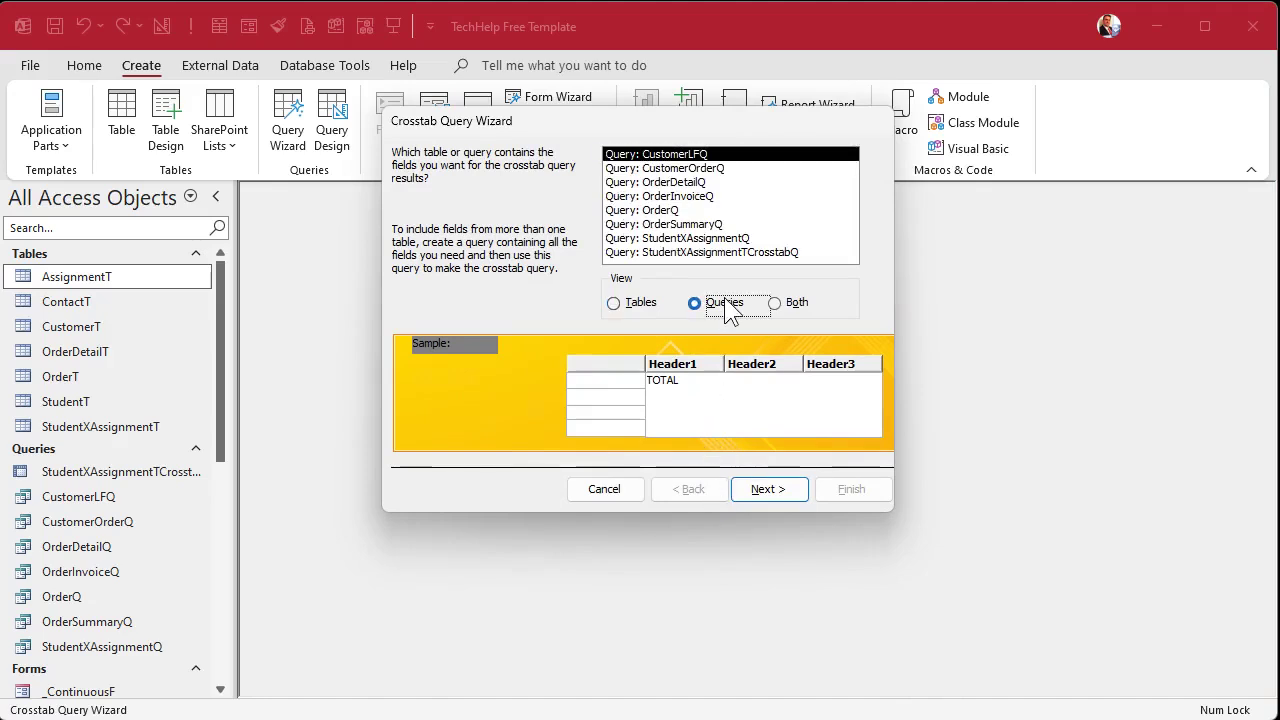
{"action": "left_click", "coordinate": [717, 240]}
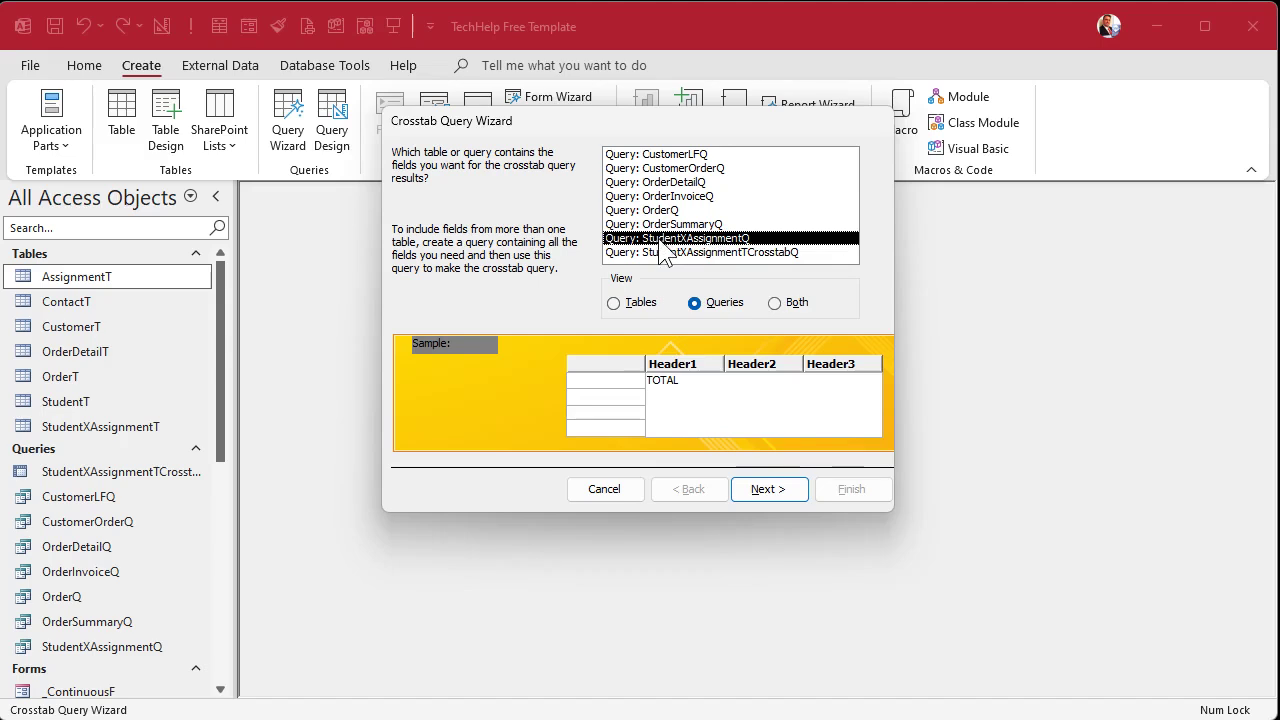
{"action": "left_click", "coordinate": [767, 491]}
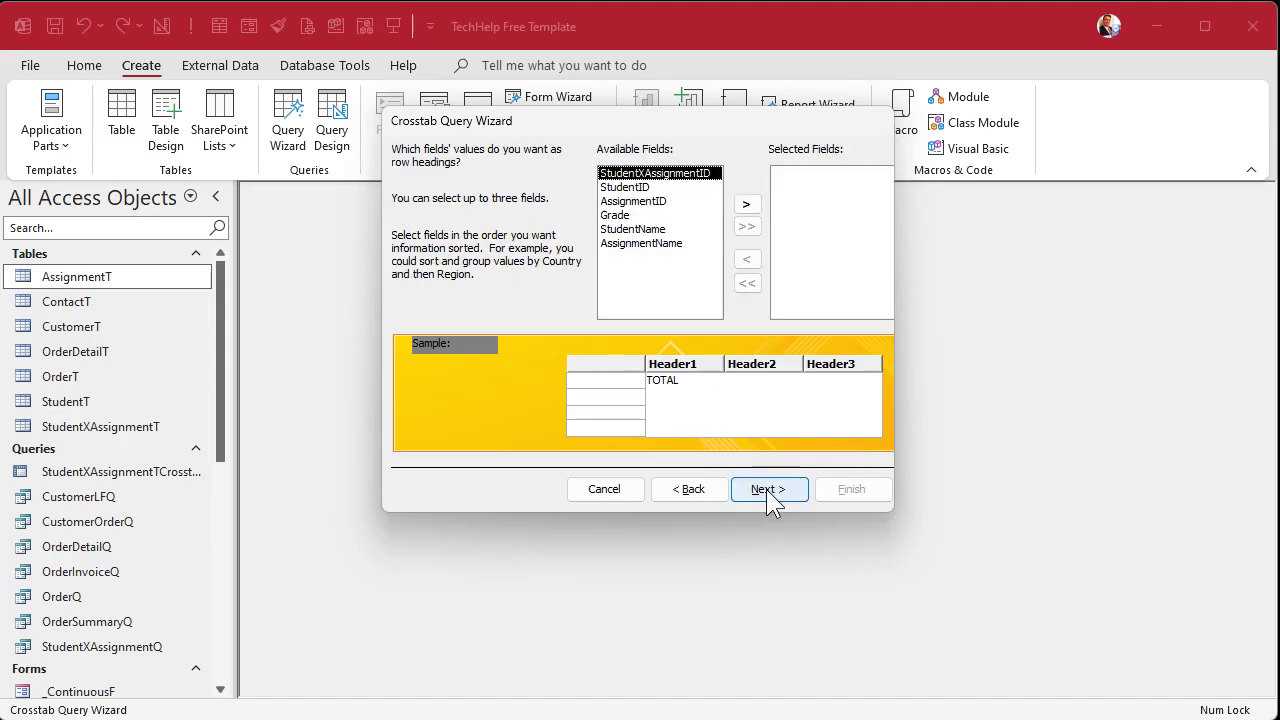
- Use StudentName as the row heading and AssignmentName as the column heading
{"action": "left_click", "coordinate": [648, 231]}
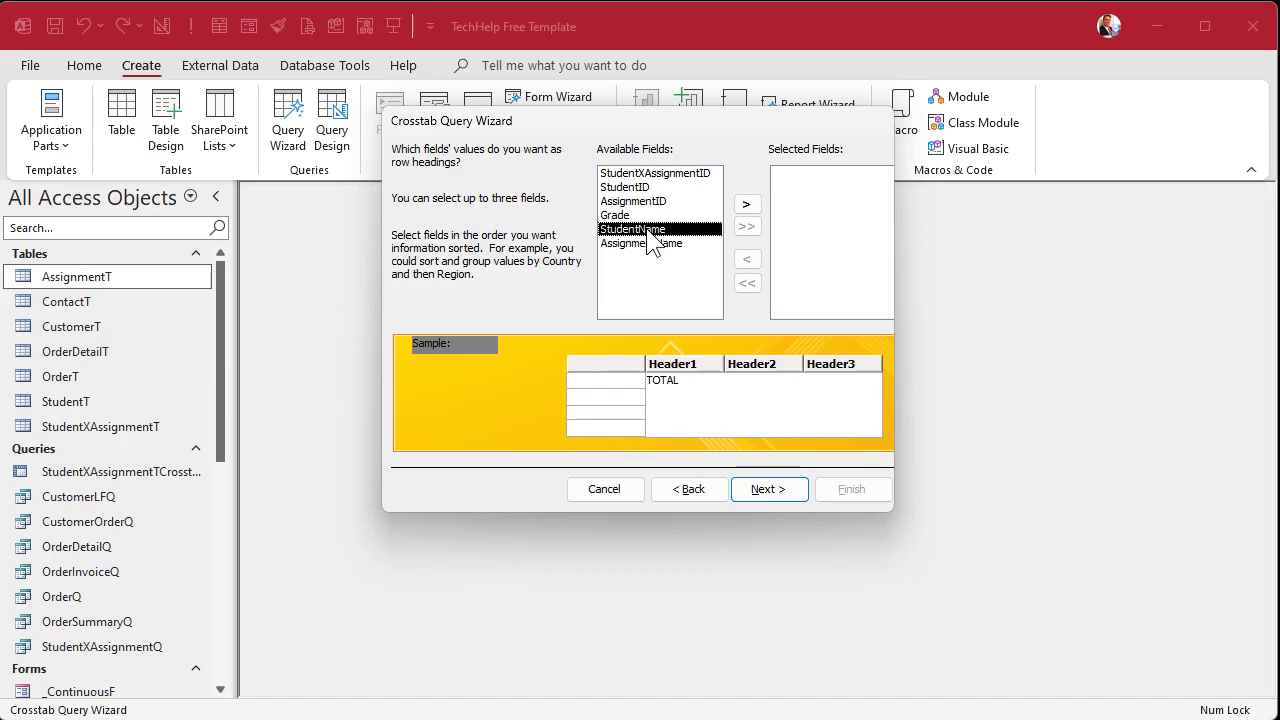
{"action": "left_click", "coordinate": [745, 206]}
{"action": "left_click", "coordinate": [784, 494]}
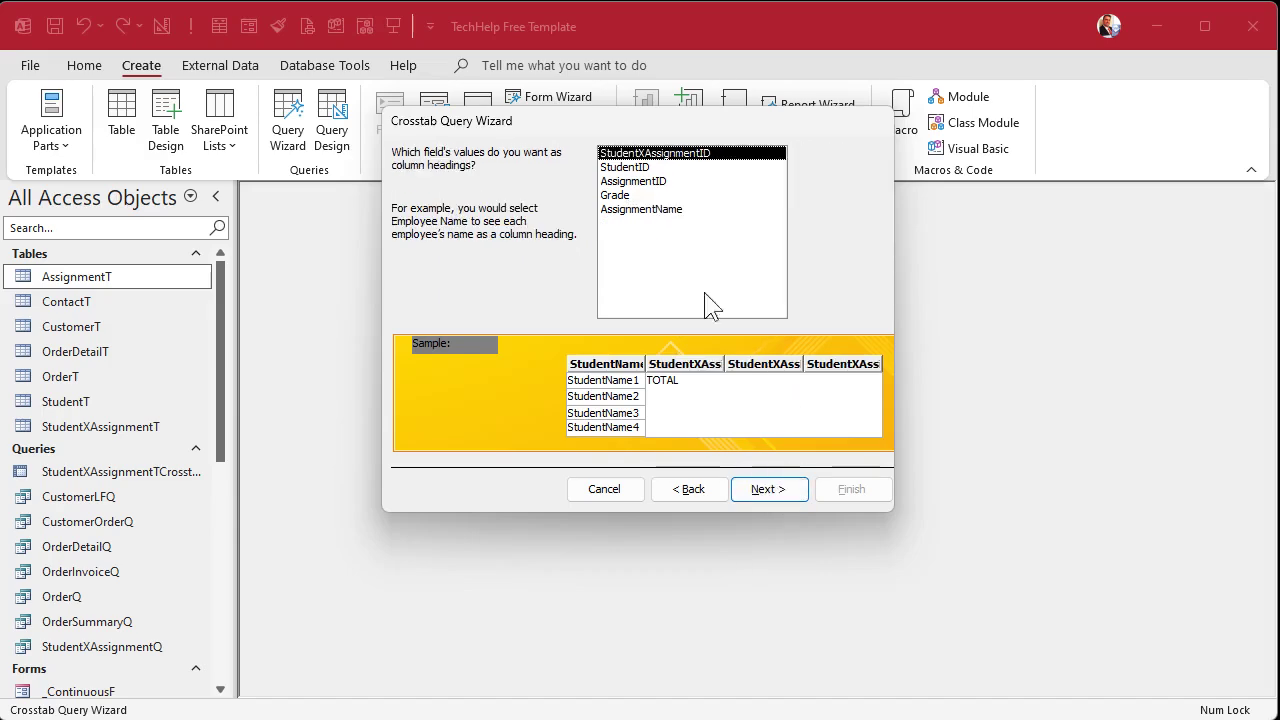
{"action": "left_click", "coordinate": [681, 212]}
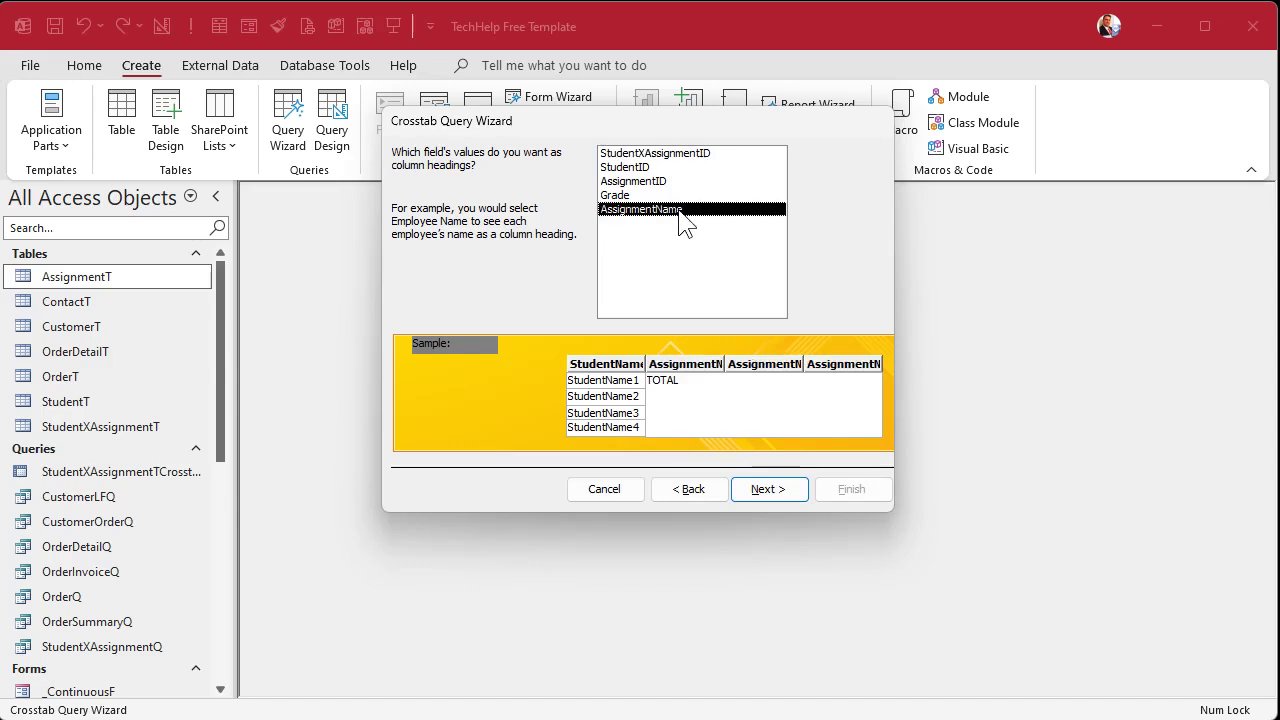
{"action": "left_click", "coordinate": [765, 489]}
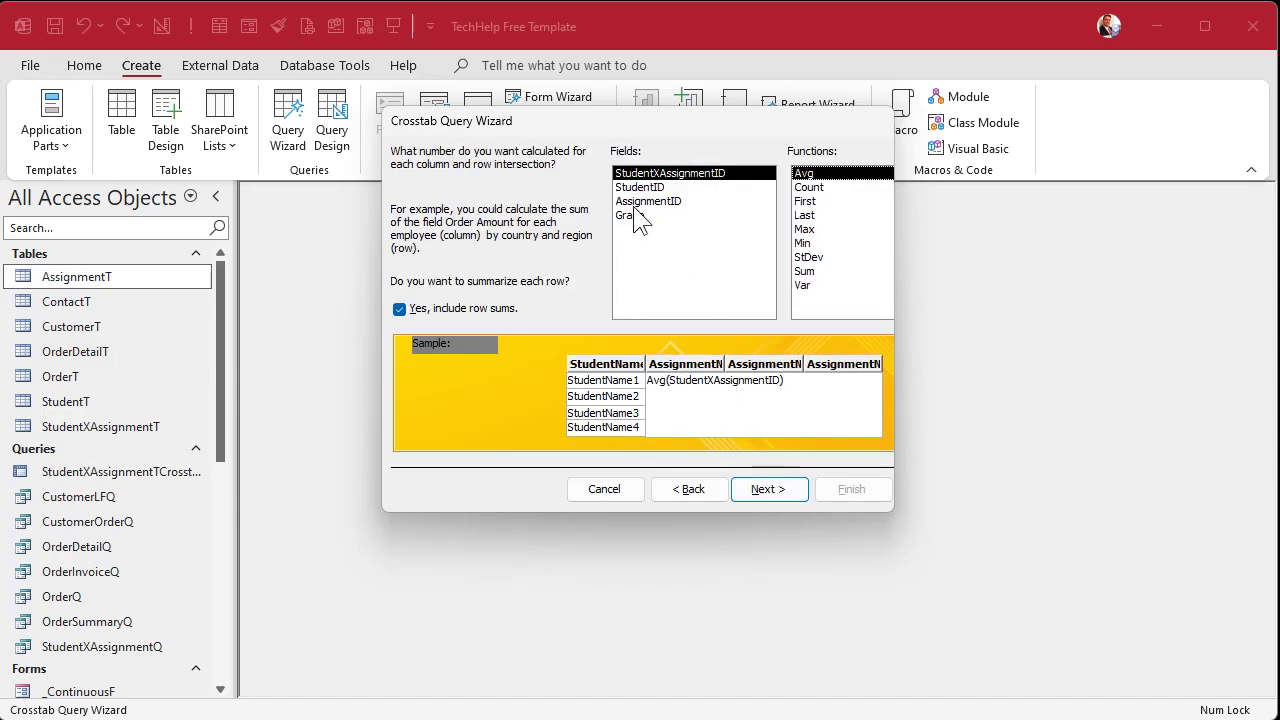
- Sum Grade without row sums and name the query StudentXAssignmentQCrosstabWNameQ
{"action": "left_click", "coordinate": [638, 217]}
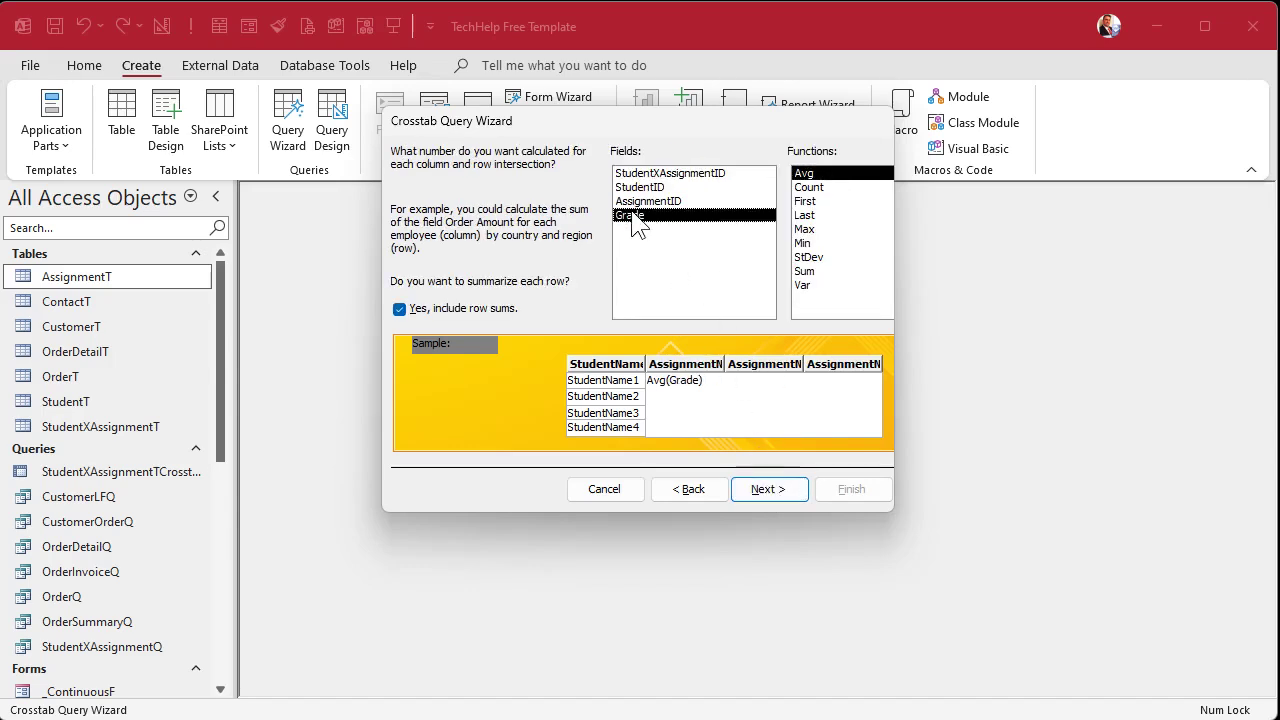
{"action": "left_click", "coordinate": [838, 271]}
{"action": "left_click", "coordinate": [466, 312]}
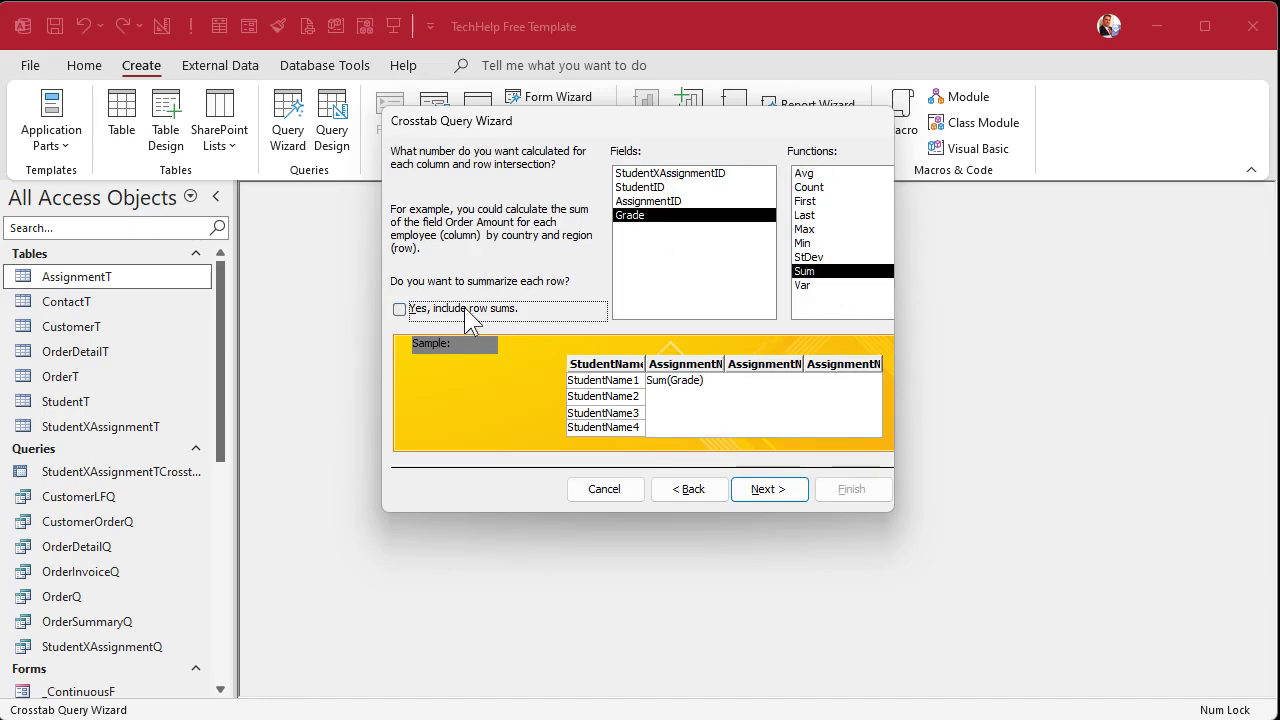
{"action": "left_click", "coordinate": [766, 489]}
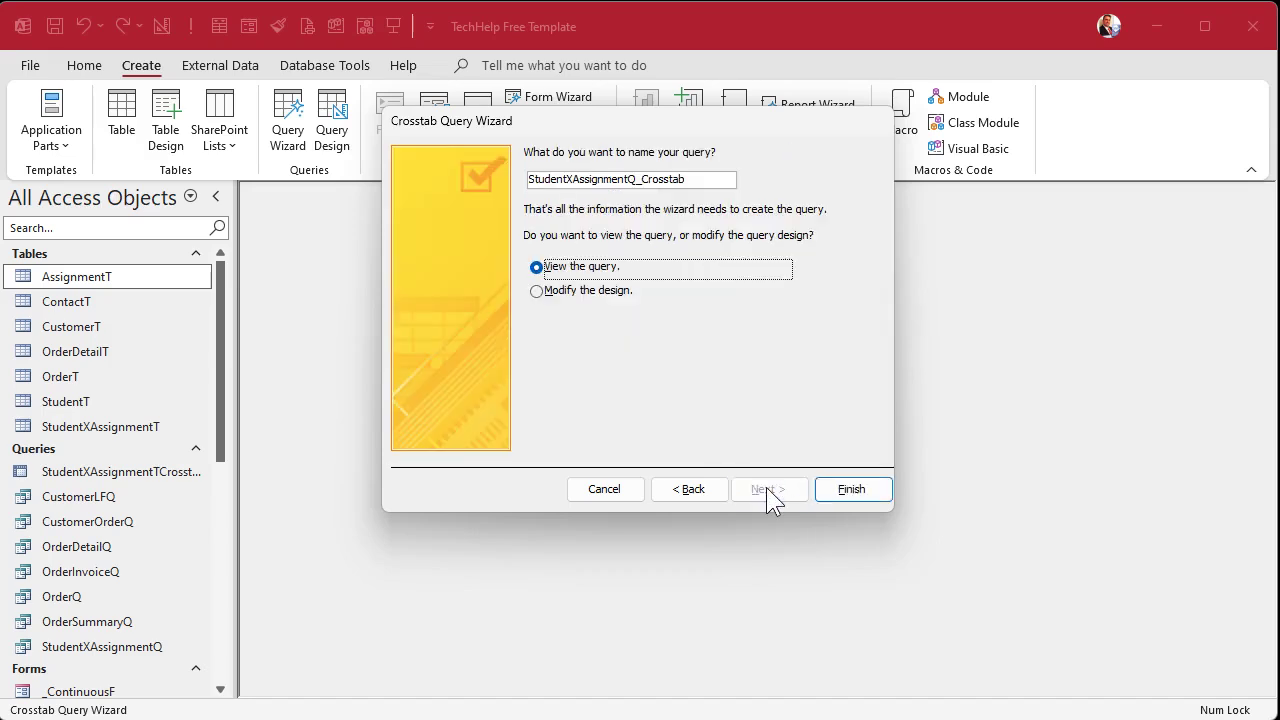
{"action": "left_click", "coordinate": [641, 178]}
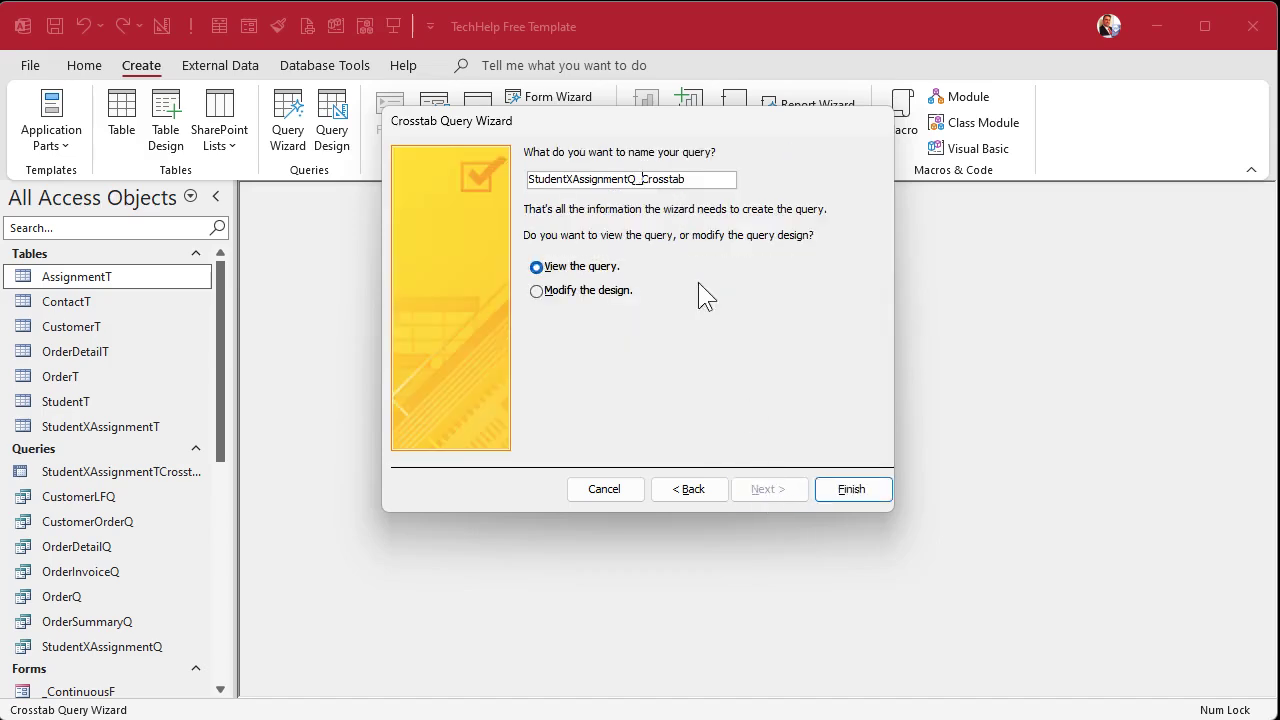
{"action": "key", "text": "BackSpace"}
{"action": "key", "text": "End"}
{"action": "type", "text": "WNameQ"}
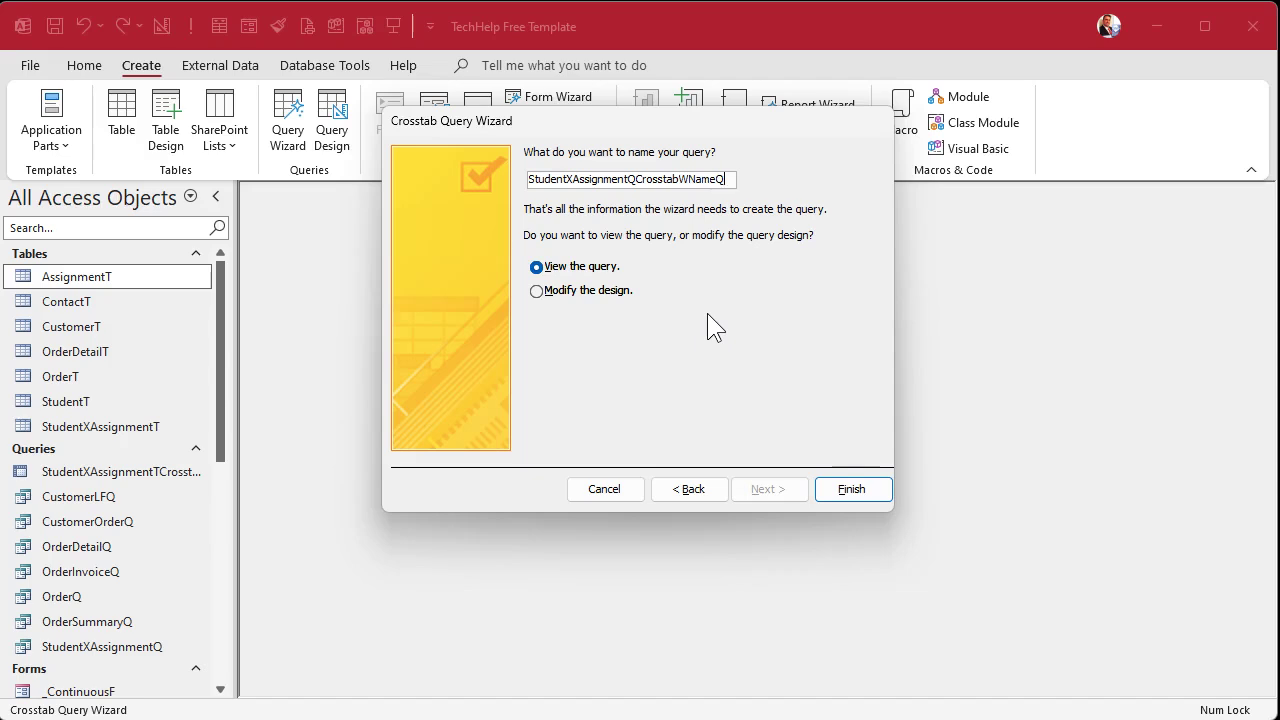
{"action": "left_click", "coordinate": [851, 489]}
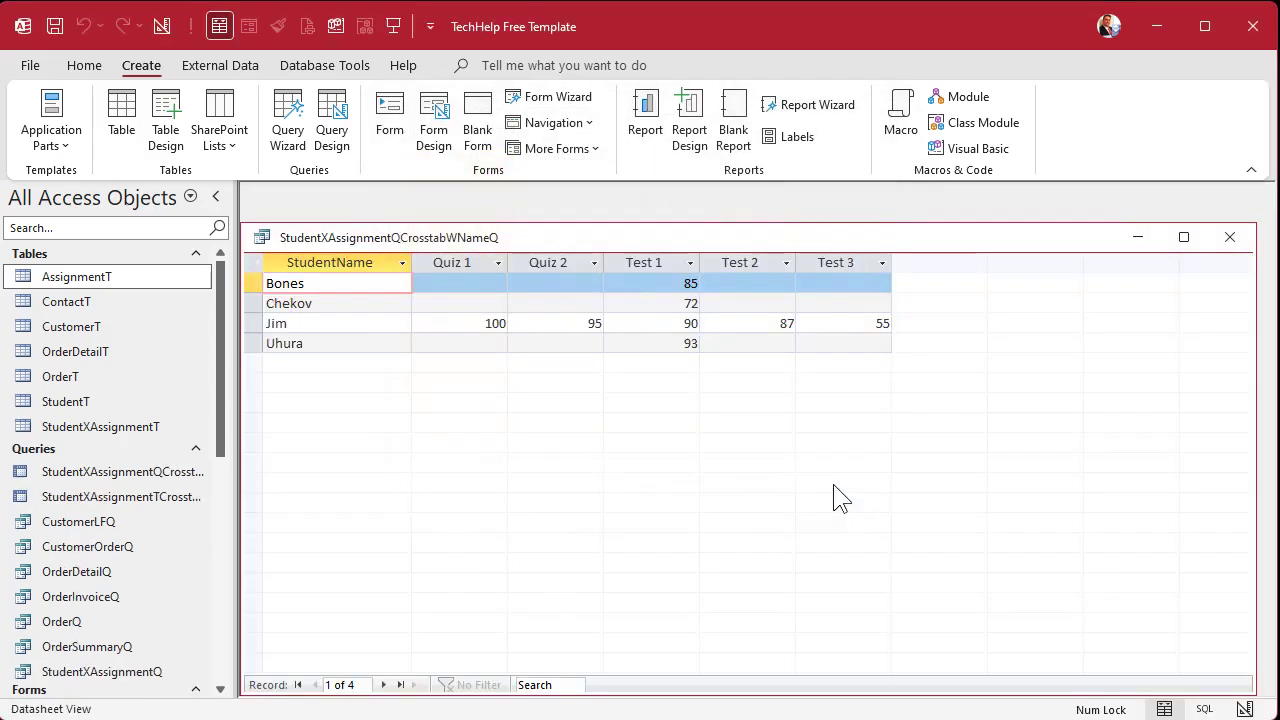
{"action": "left_click_drag", "start_coordinate": [610, 240], "coordinate": [632, 218]}
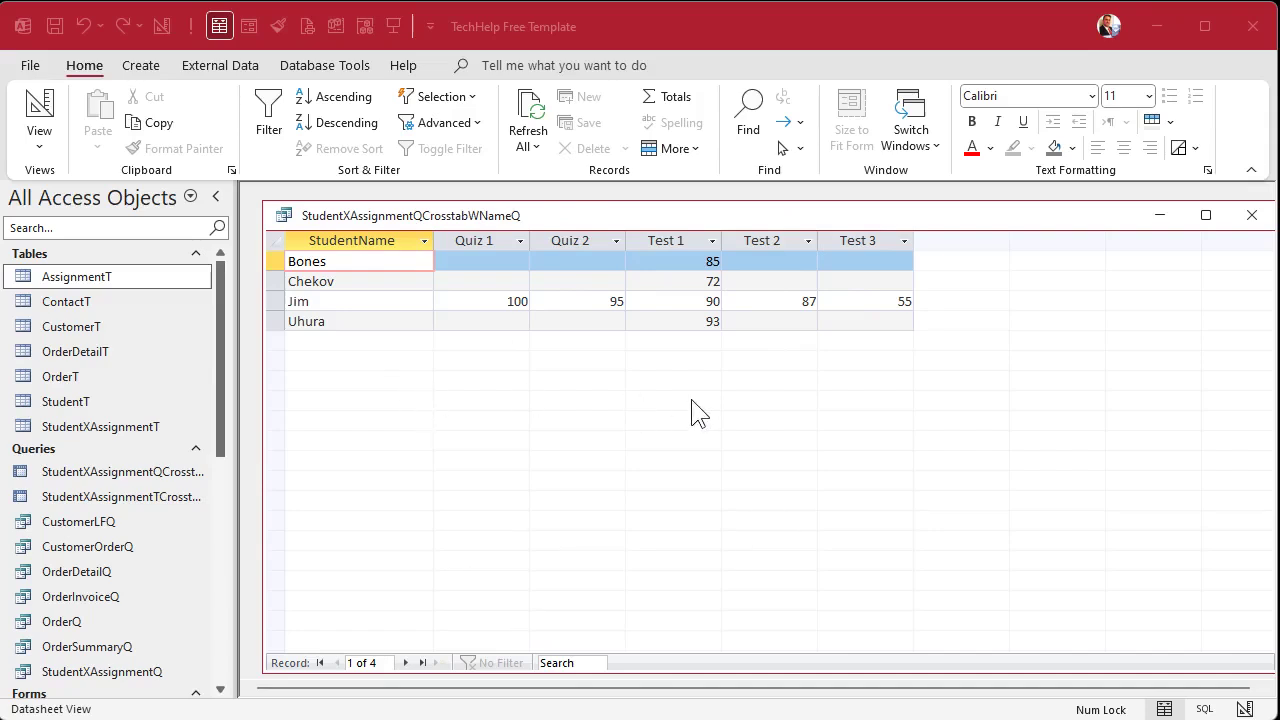
{"action": "left_click", "coordinate": [472, 242]}
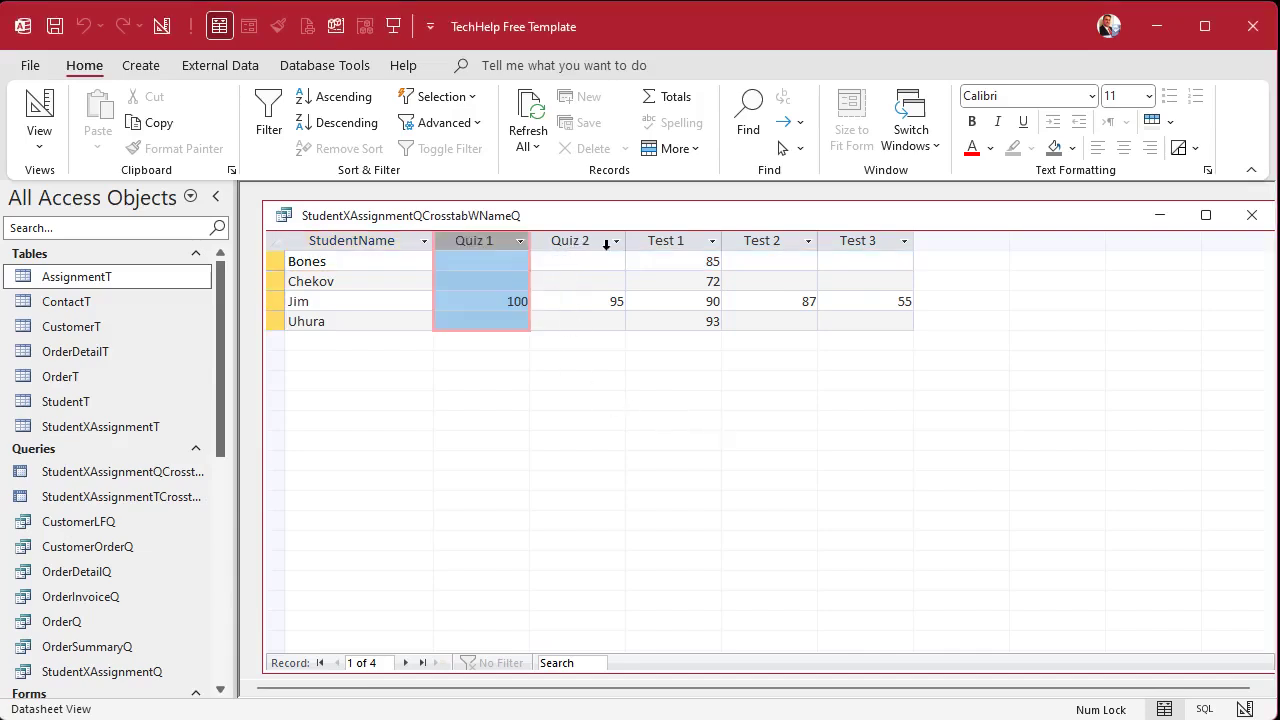
{"action": "left_click", "coordinate": [596, 242]}
{"action": "left_click", "coordinate": [663, 242]}
{"action": "left_click", "coordinate": [760, 242]}
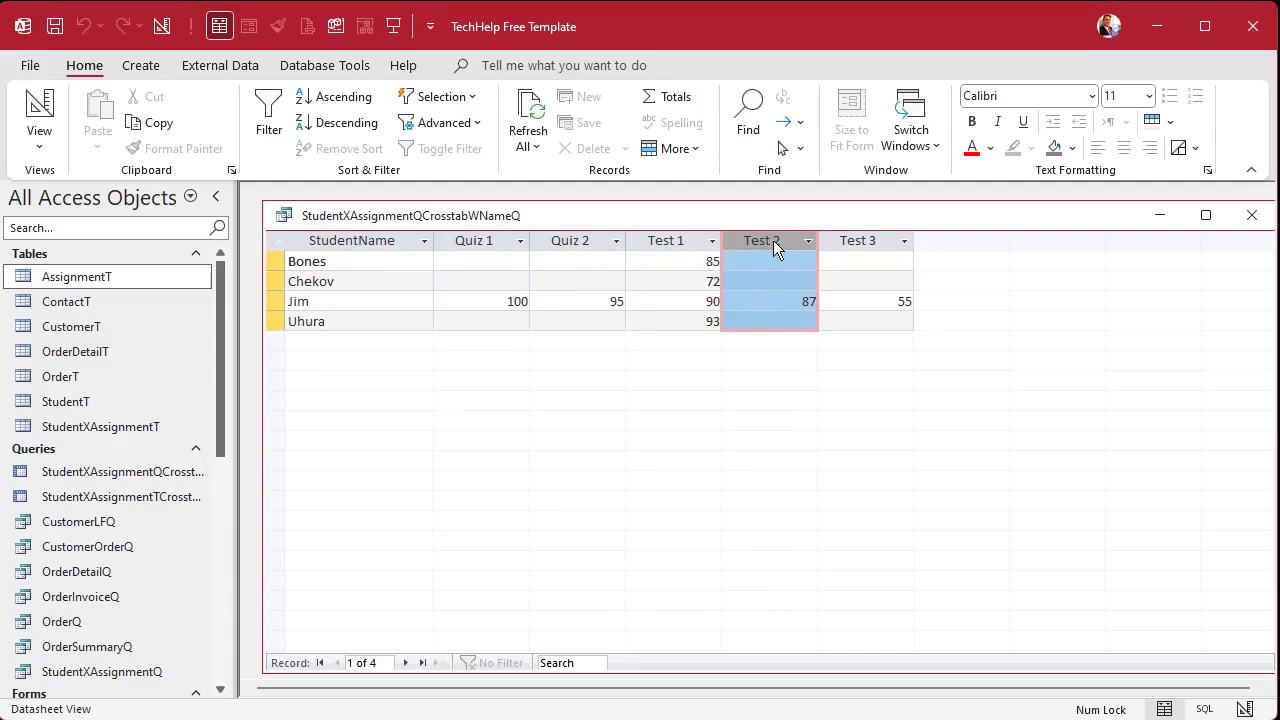
{"action": "left_click", "coordinate": [563, 298]}
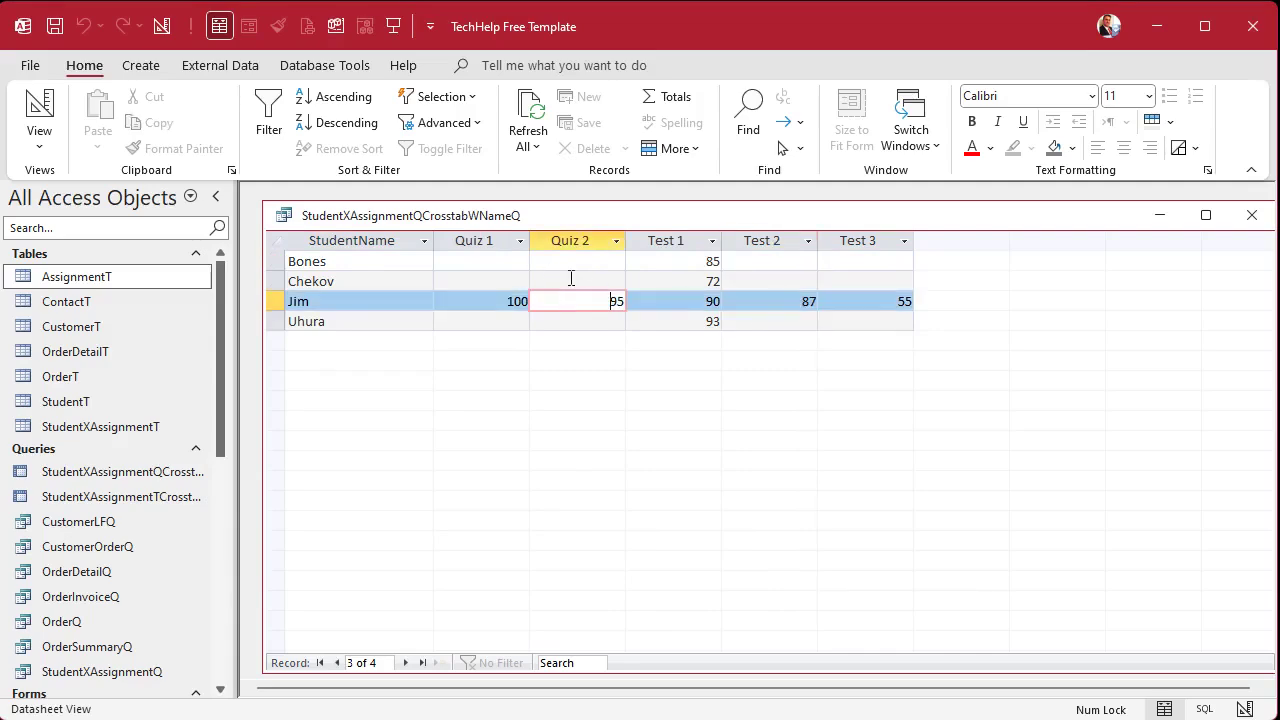
{"action": "left_click", "coordinate": [575, 281]}
{"action": "left_click", "coordinate": [636, 272]}
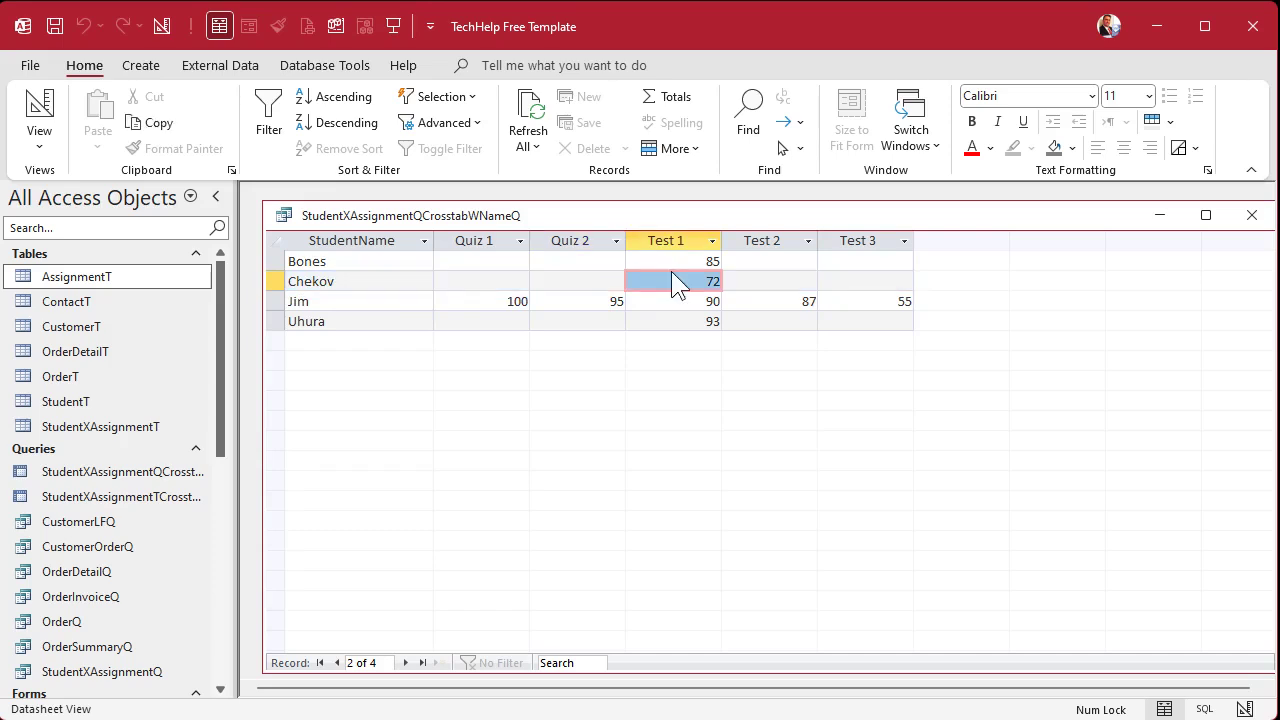
{"action": "key", "text": "shift+End"}
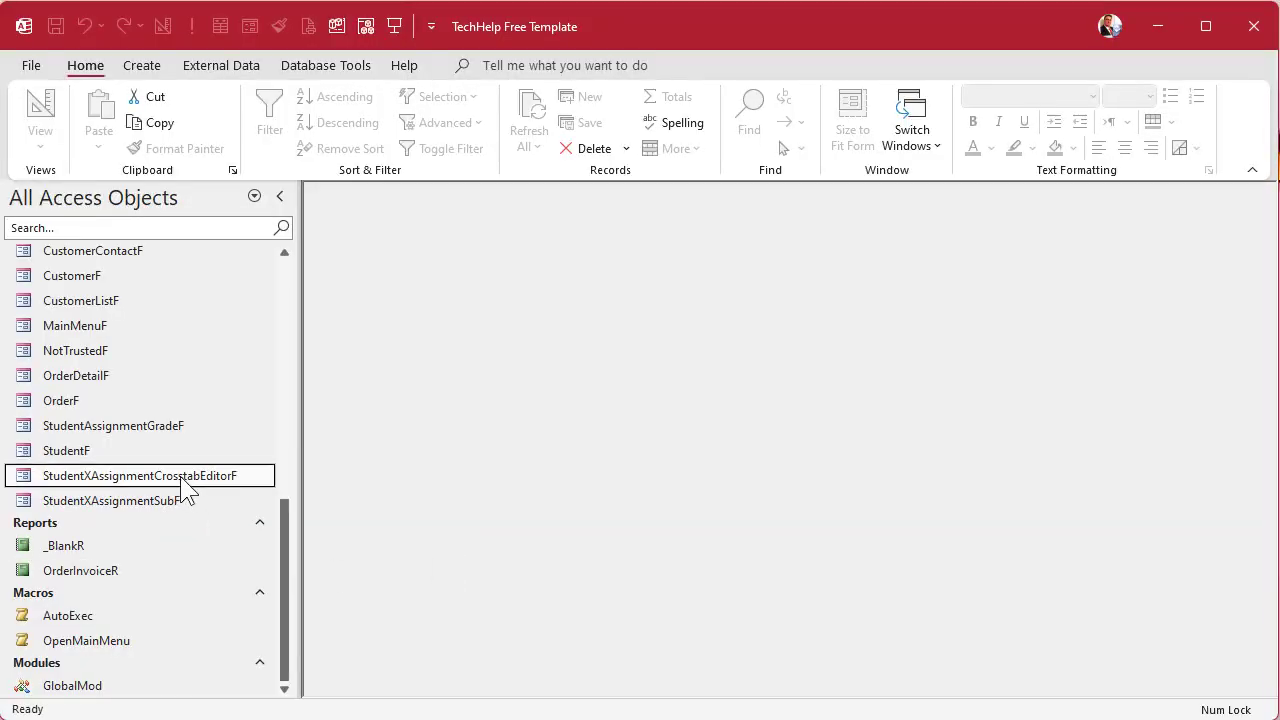
- Open the grade editor, changing the Test 2 grade to 95 and the empty Quiz 1 grade to 100
{"action": "double_click", "coordinate": [183, 478]}
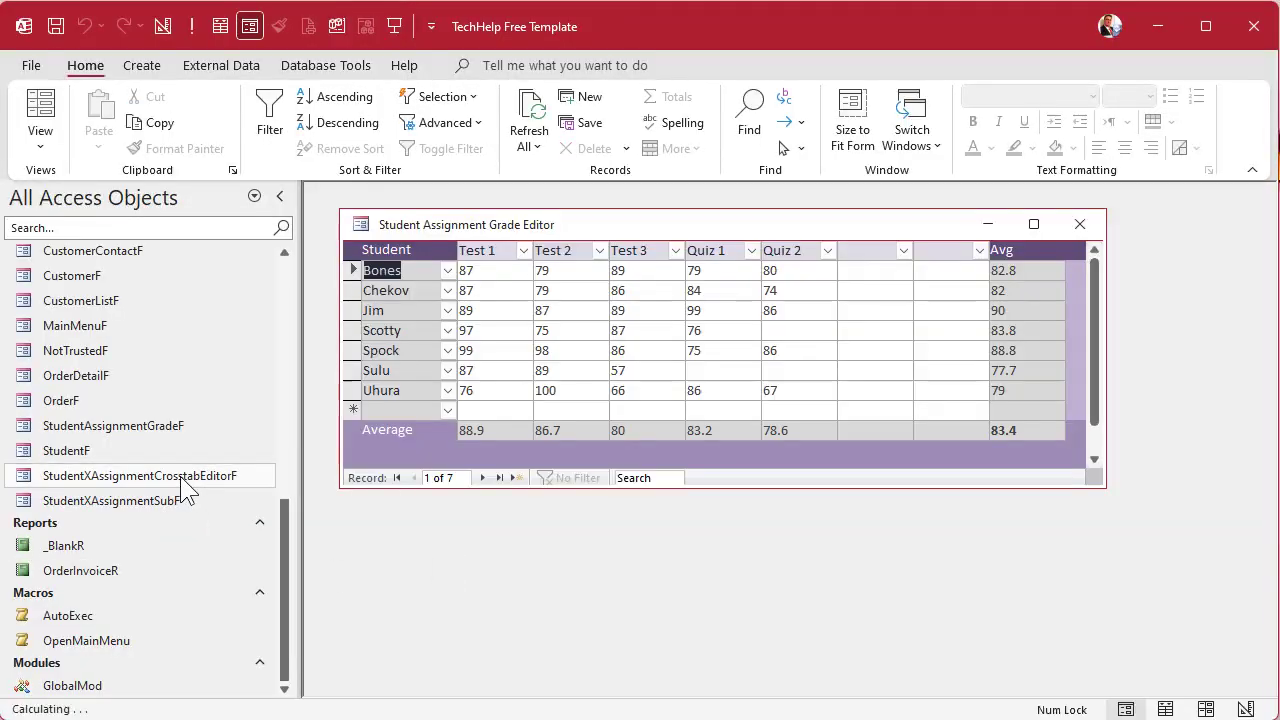
{"action": "left_click", "coordinate": [580, 291]}
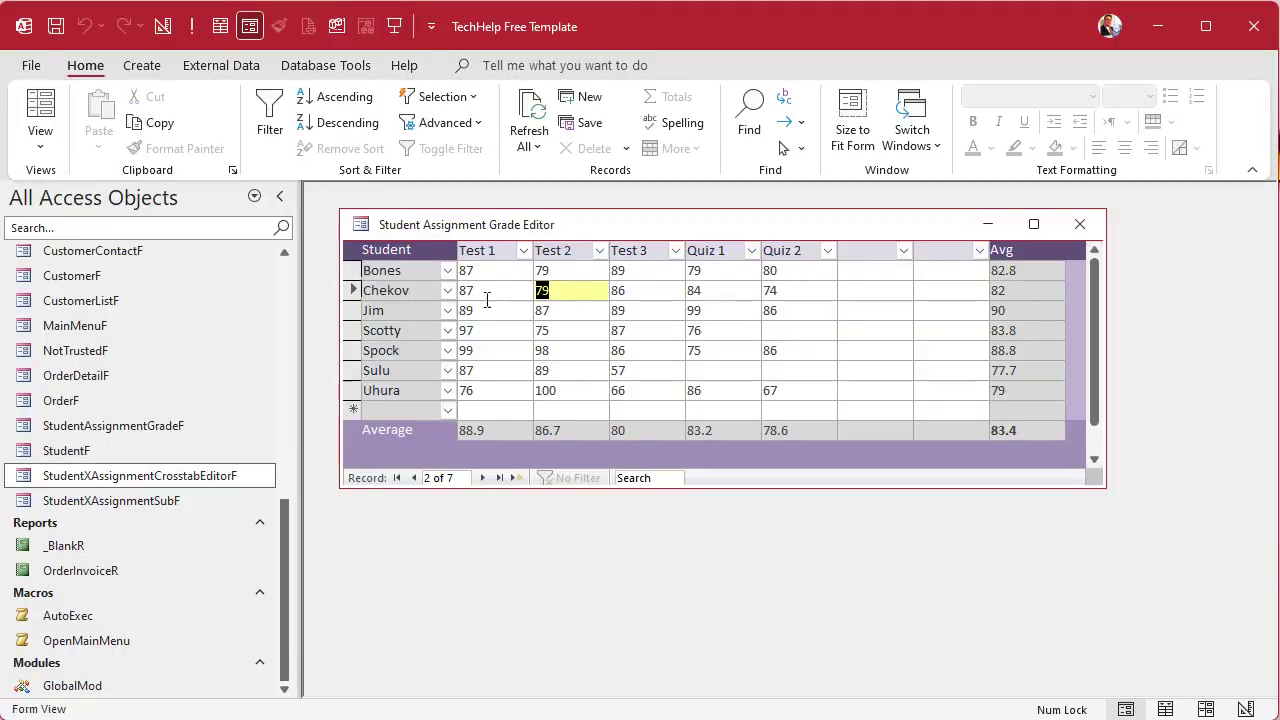
{"action": "type", "text": "95"}
{"action": "key", "text": "Tab"}
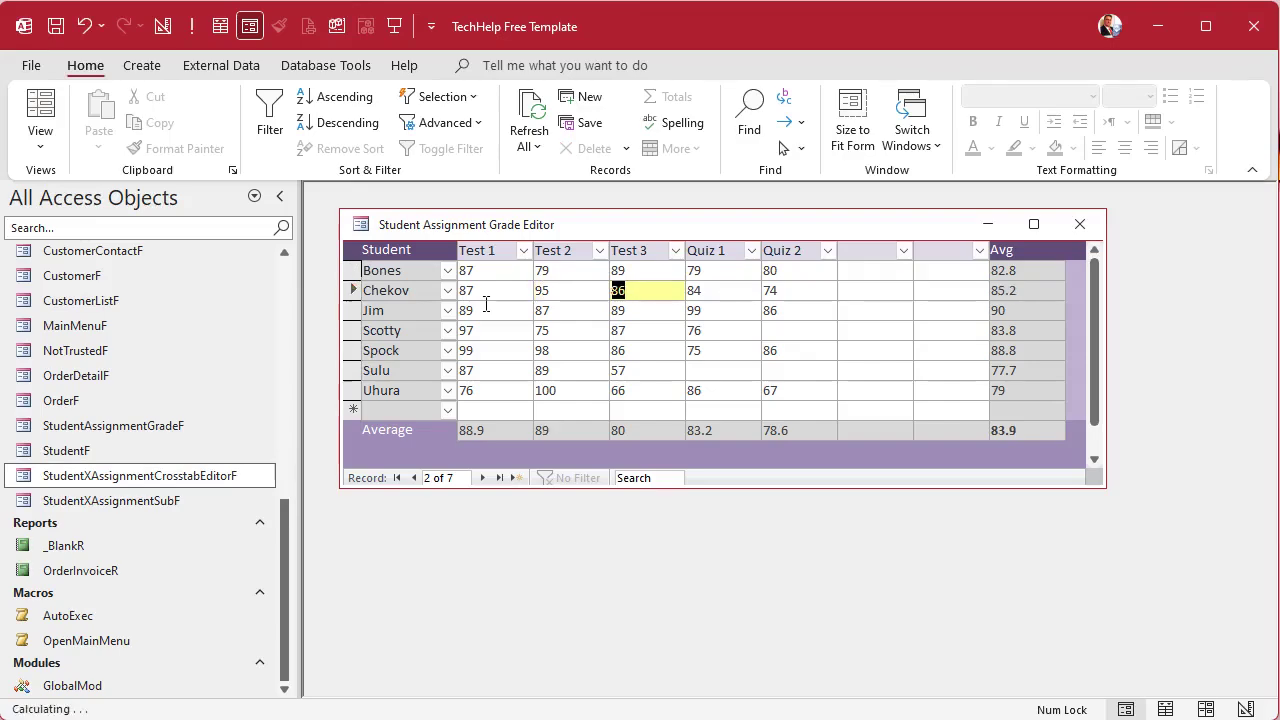
{"action": "key", "text": "Tab"}
{"action": "key", "text": "Down"}
{"action": "key", "text": "Down"}
{"action": "key", "text": "Down"}
{"action": "key", "text": "Down"}
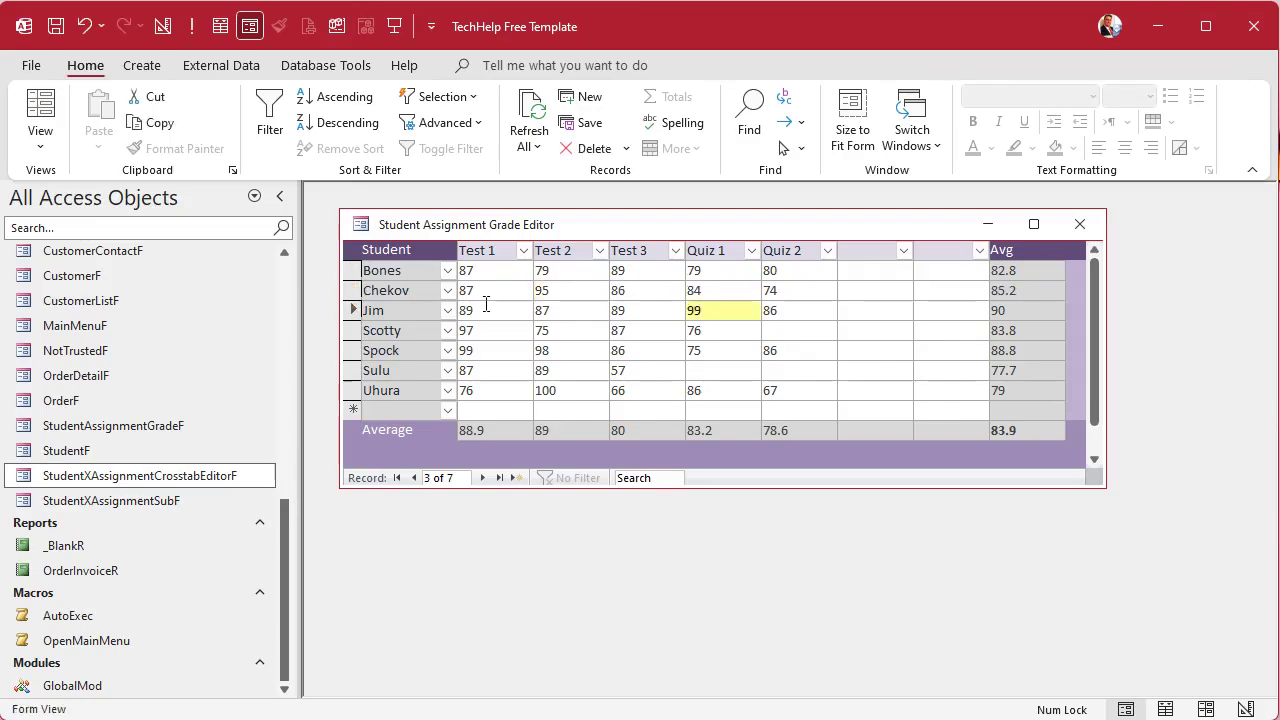
{"action": "type", "text": "100"}
{"action": "key", "text": "Tab"}
{"action": "key", "text": "Tab"}
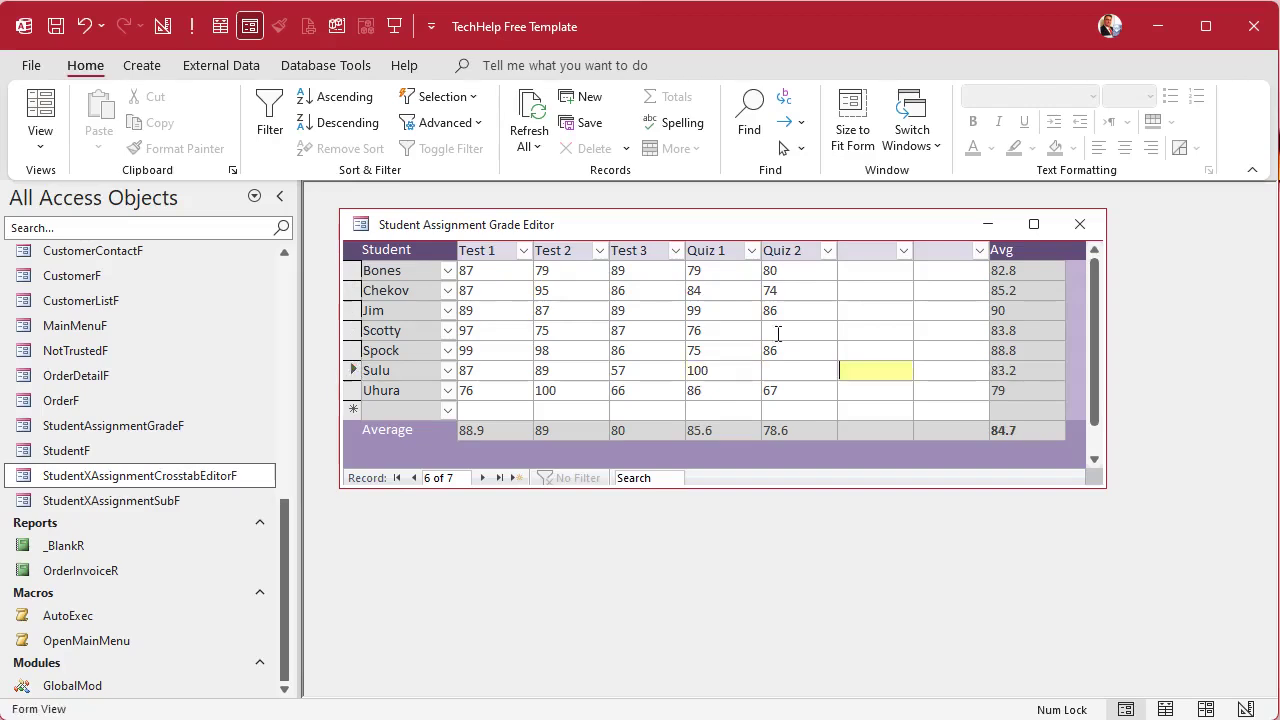
- Choose Test 1 for the blank column, then close the grade editor form
{"action": "left_click", "coordinate": [903, 251]}
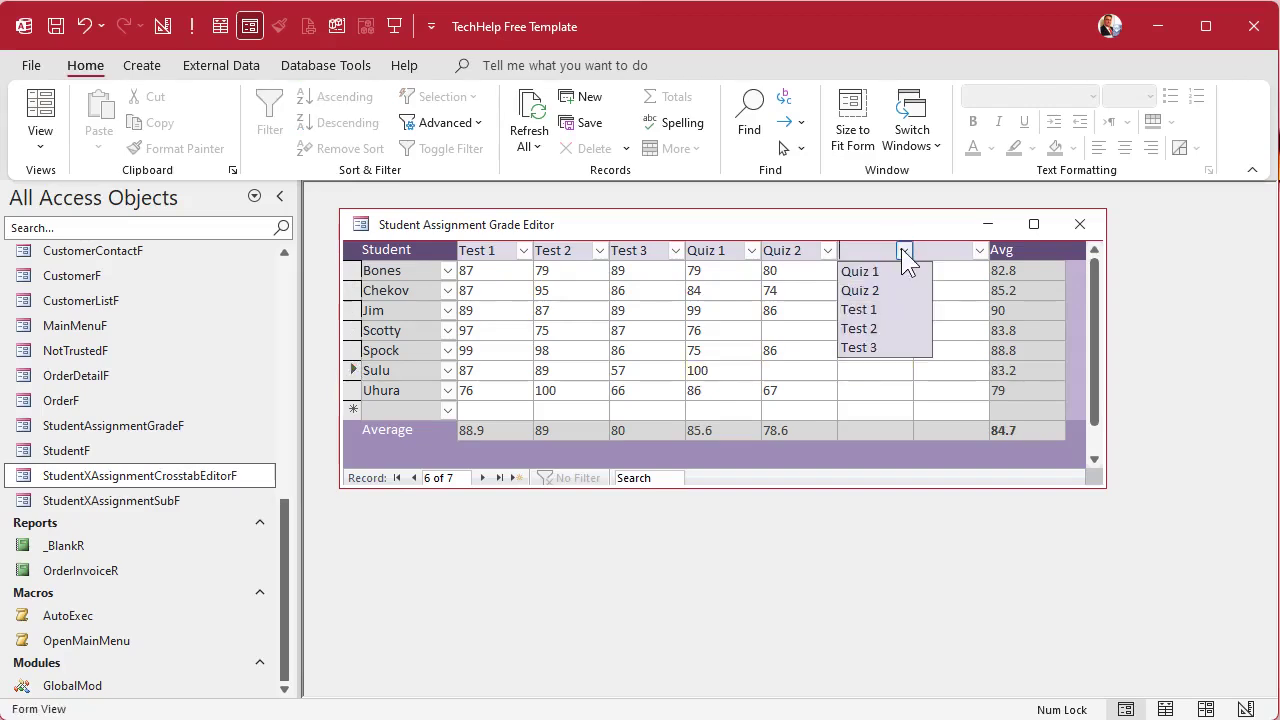
{"action": "left_click", "coordinate": [890, 309]}
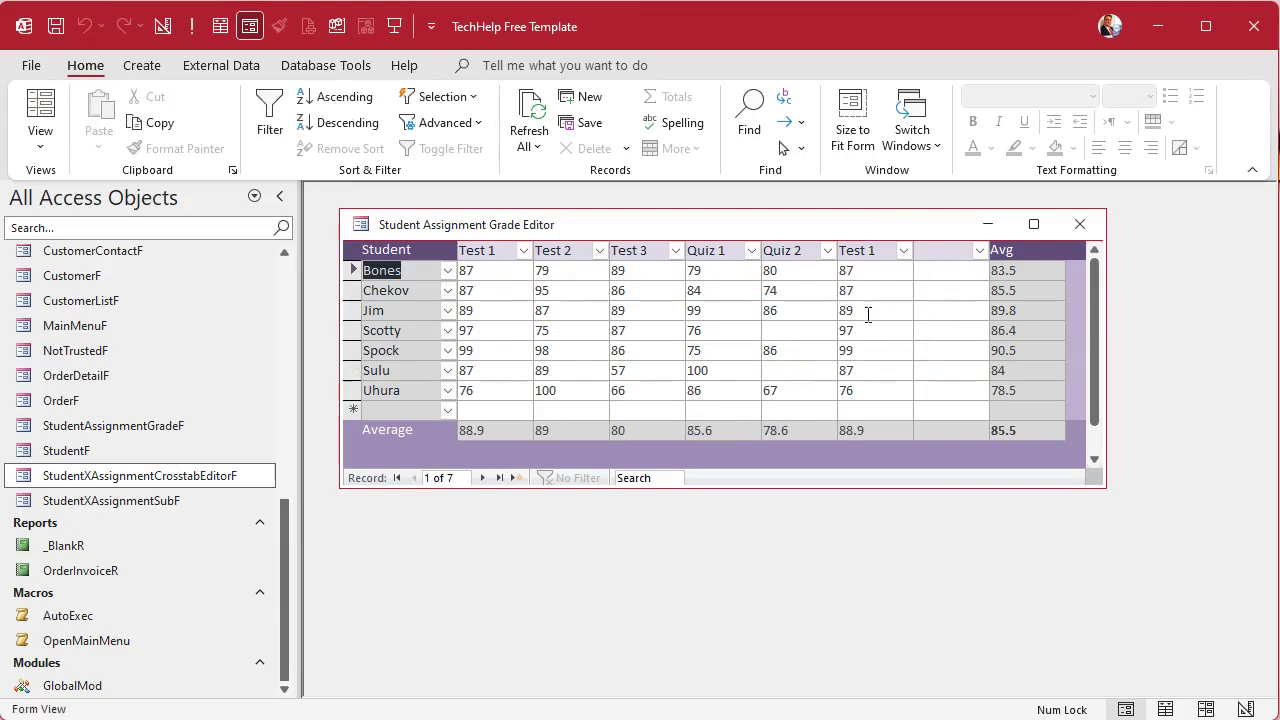
{"action": "left_click", "coordinate": [1079, 224]}
{"action": "scroll", "coordinate": [106, 449], "scroll_direction": "up", "scroll_amount": 8}
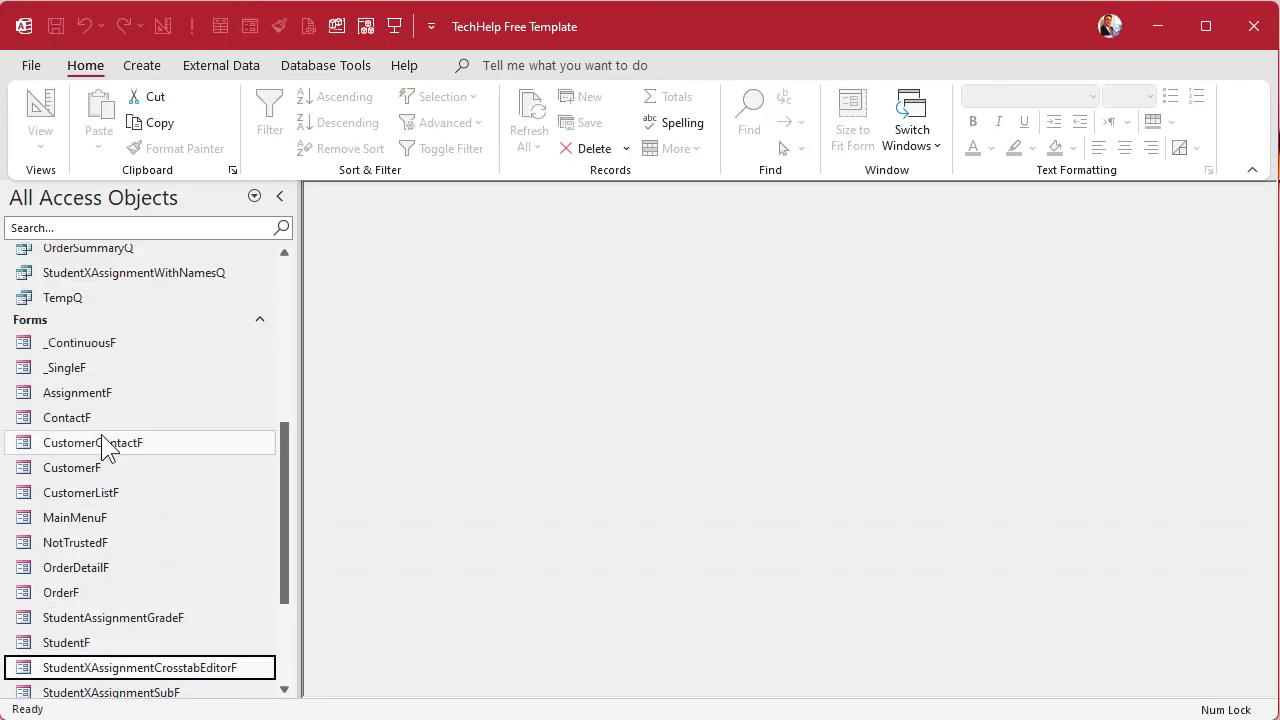
- Add a Quiz 3 record to the AssignmentT table
{"action": "double_click", "coordinate": [95, 279]}
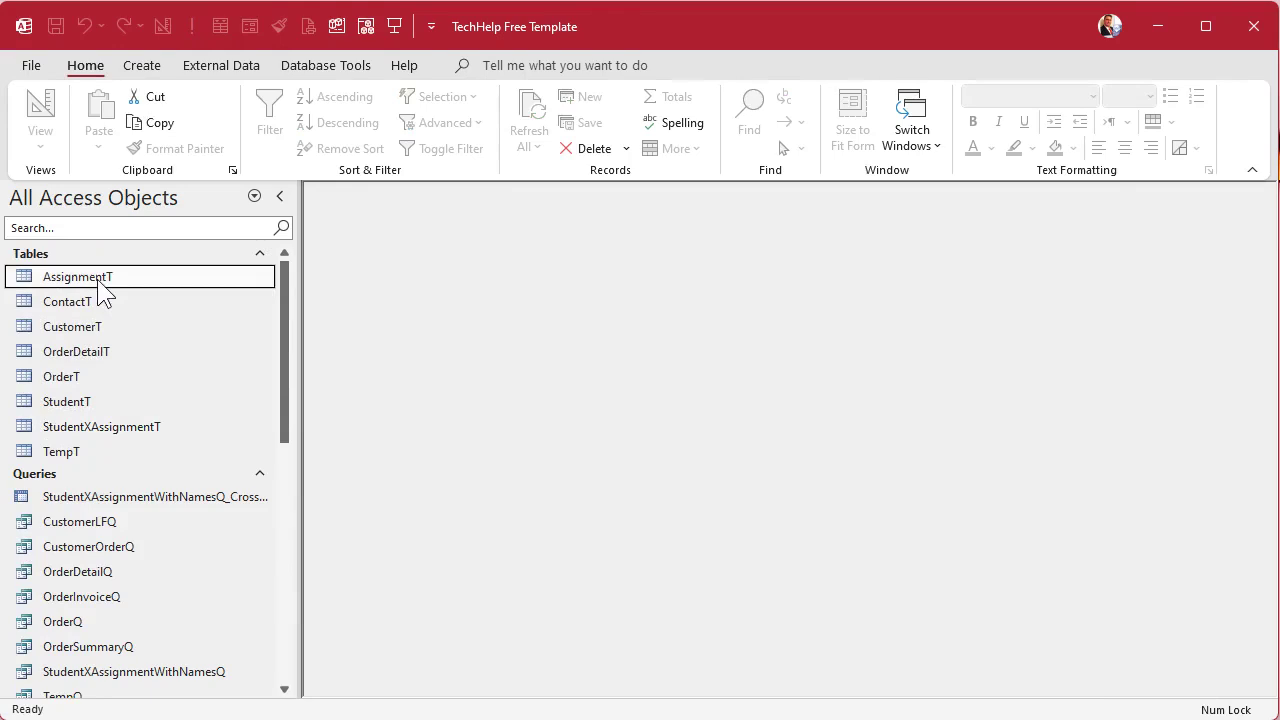
{"action": "left_click", "coordinate": [469, 385]}
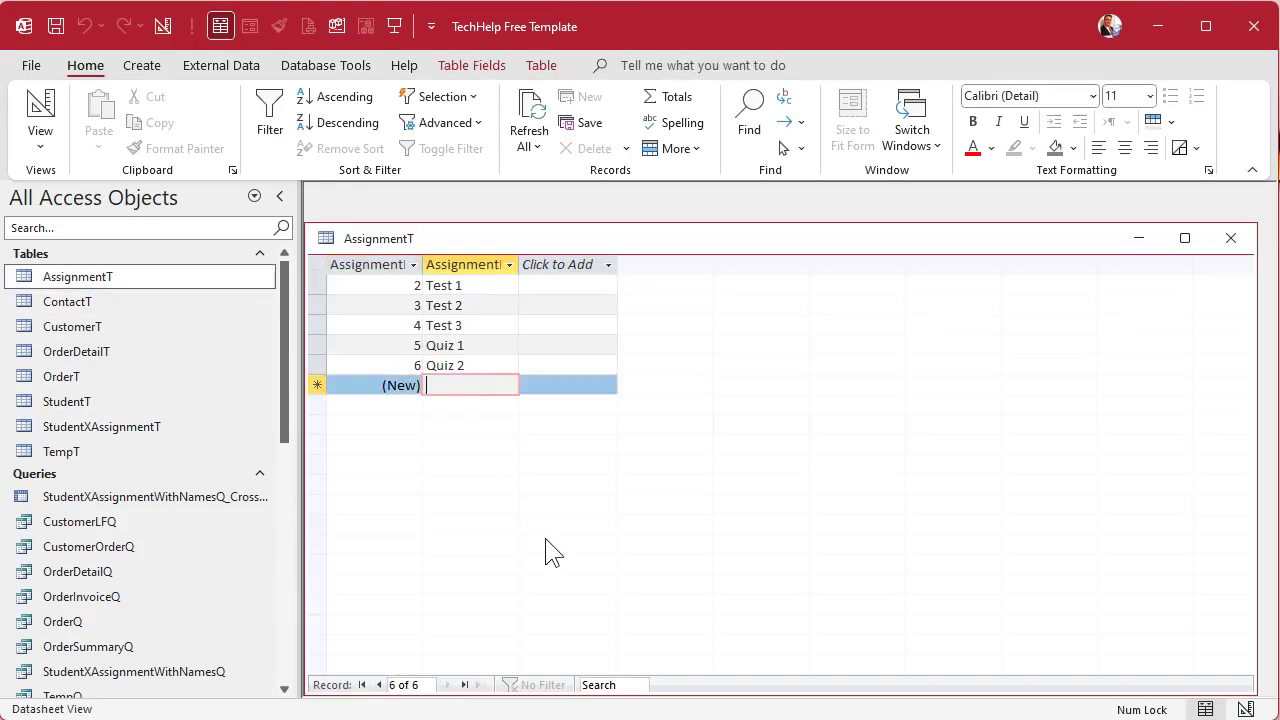
{"action": "type", "text": "Quiz 3"}
{"action": "key", "text": "Return"}
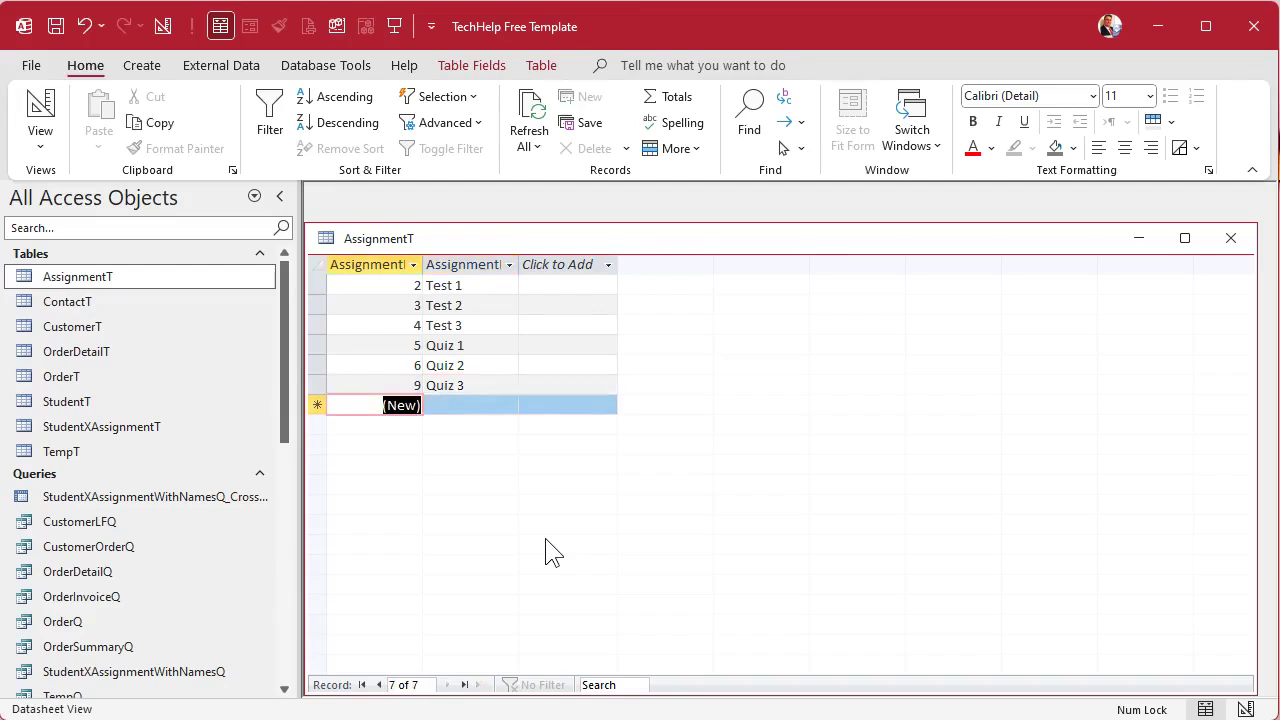
- Close AssignmentT and reopen the grade editor form
{"action": "left_click", "coordinate": [1230, 238]}
{"action": "scroll", "coordinate": [77, 557], "scroll_direction": "down", "scroll_amount": 8}
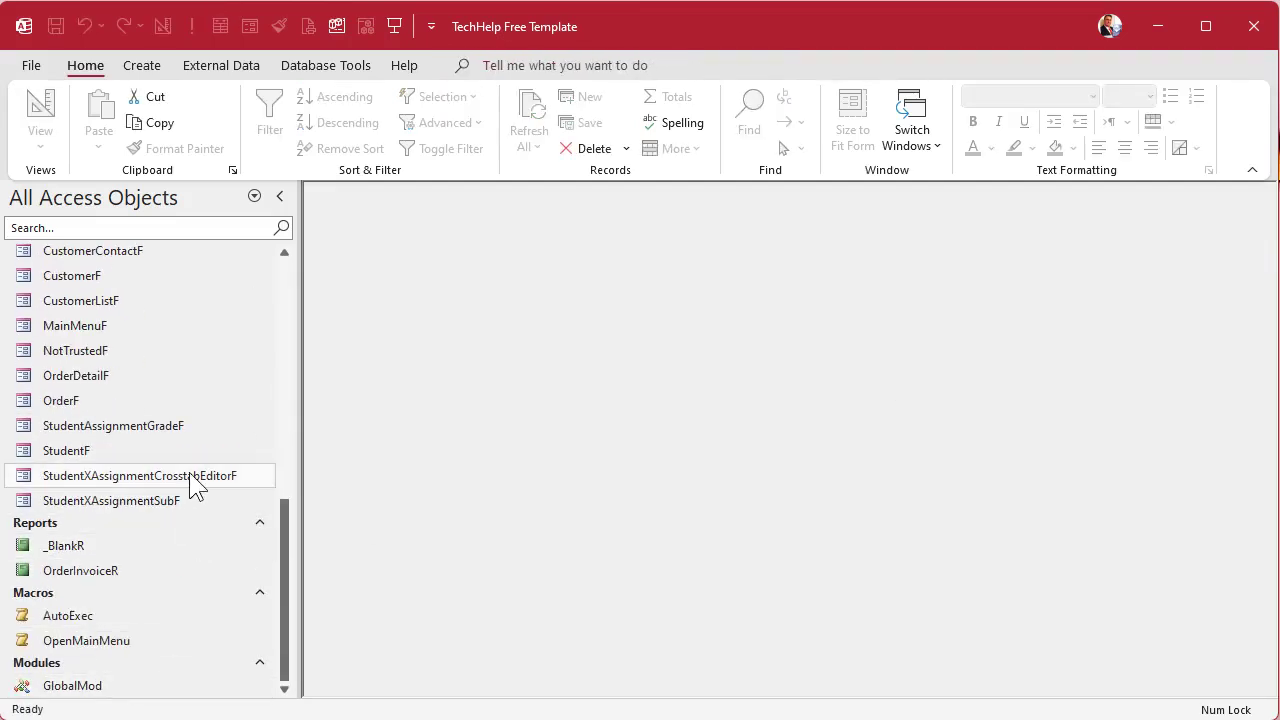
{"action": "double_click", "coordinate": [195, 486]}
- Enter Quiz 3 grades of 65, 72 and 100 for Bones, Chekov and Jim
{"action": "left_click", "coordinate": [866, 272]}
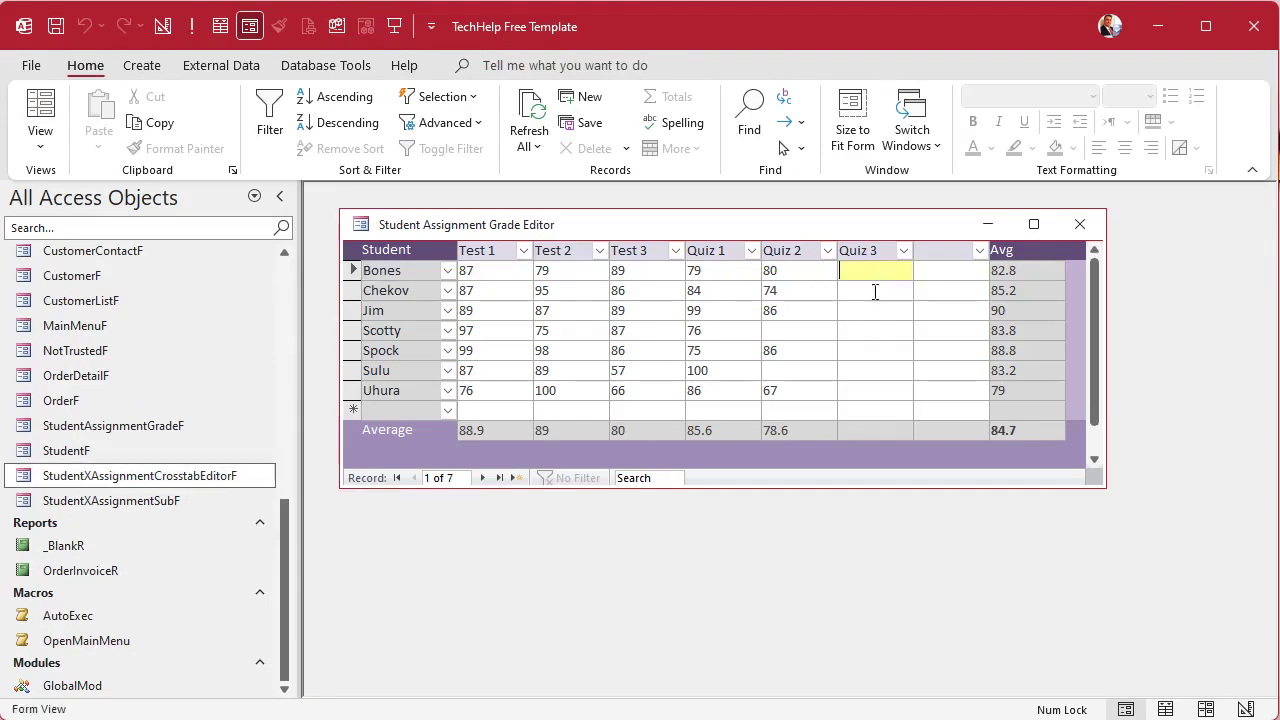
{"action": "type", "text": "65"}
{"action": "key", "text": "Down"}
{"action": "type", "text": "72"}
{"action": "key", "text": "Down"}
{"action": "type", "text": "100"}
{"action": "key", "text": "Down"}
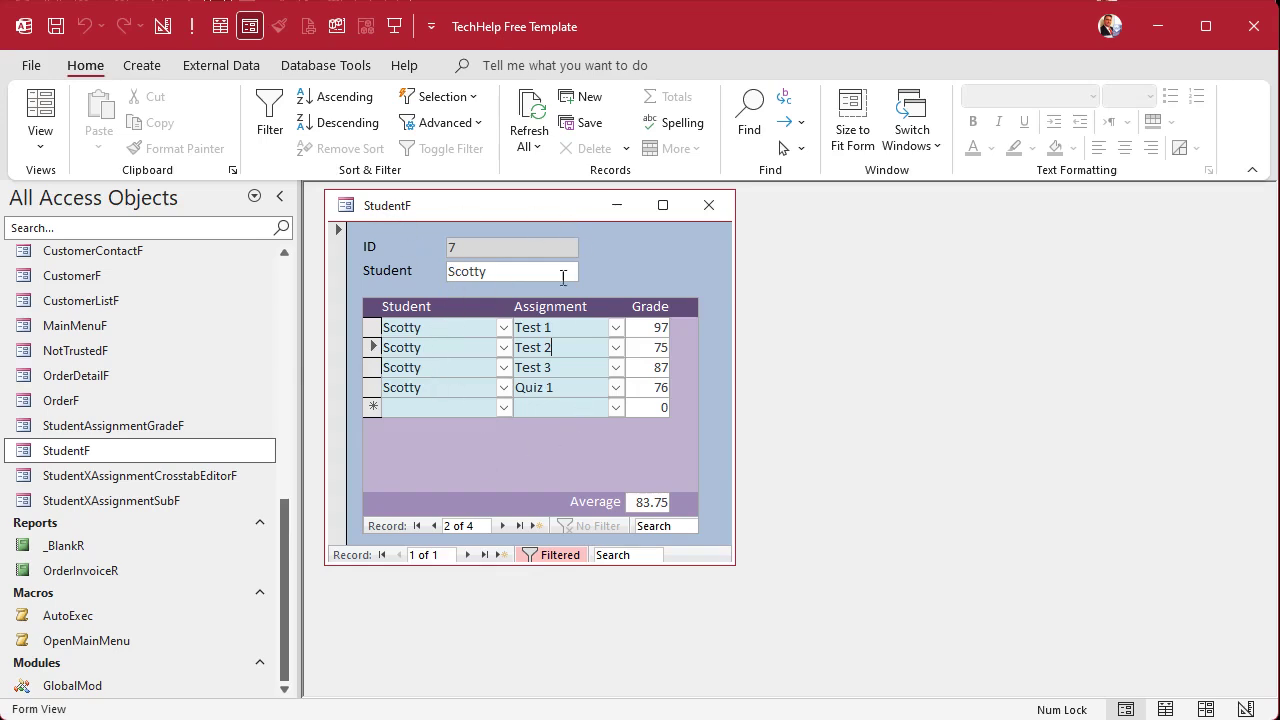
- Open AssignmentF for Test 1 from StudentF, then pick Sulu and Scotty to sync StudentF
{"action": "left_click", "coordinate": [568, 328]}
{"action": "double_click", "coordinate": [568, 328]}
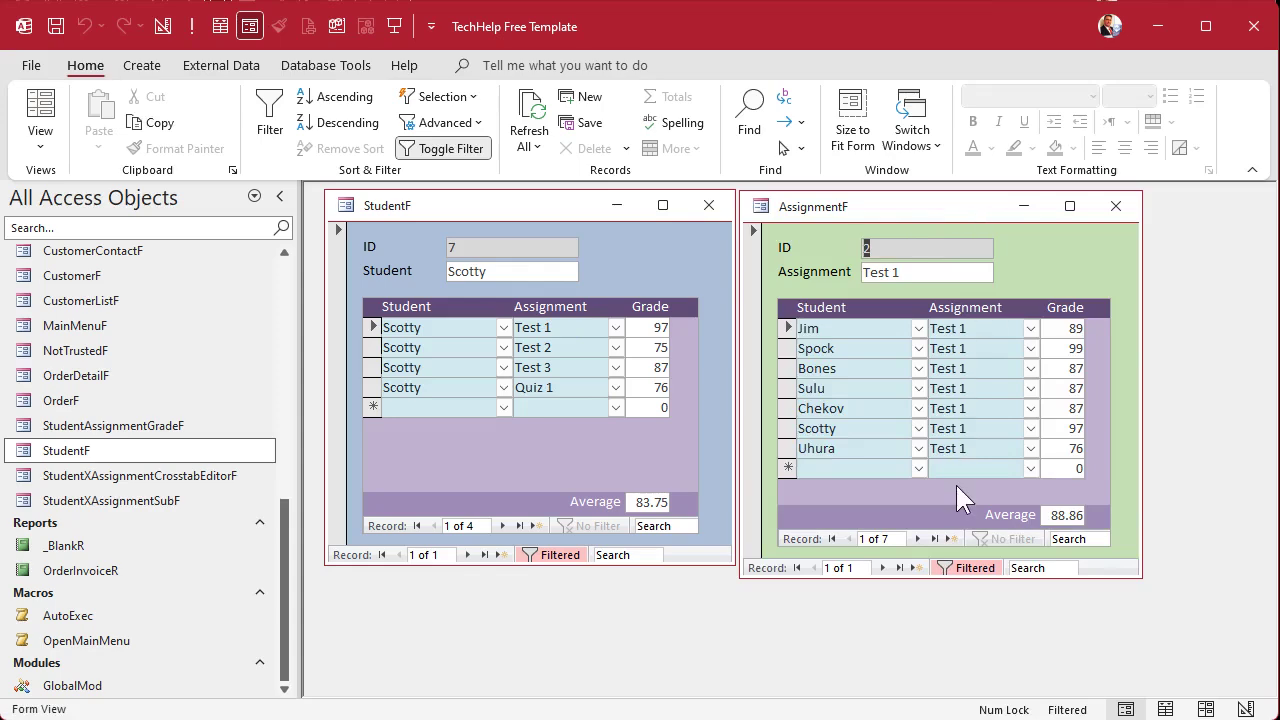
{"action": "left_click", "coordinate": [855, 390]}
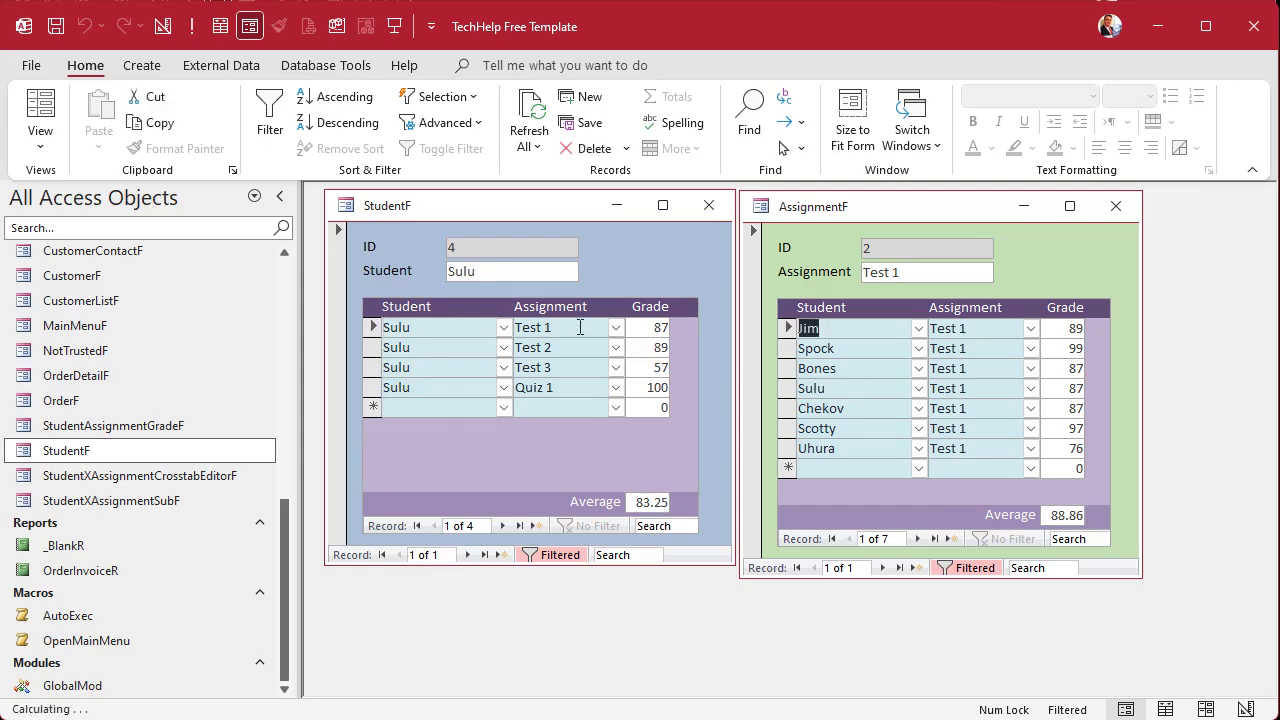
{"action": "left_click", "coordinate": [873, 429]}
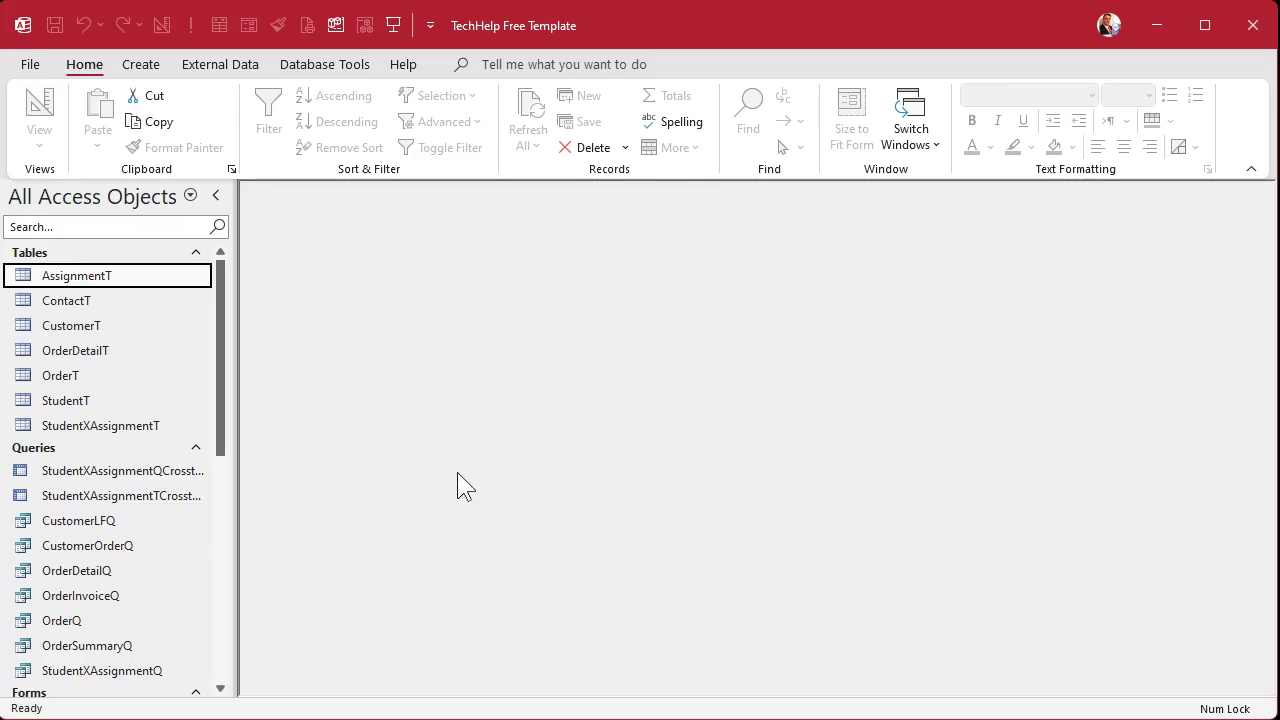
- Open StudentXAssignmentSubF in Design View
{"action": "left_click_drag", "start_coordinate": [224, 327], "coordinate": [94, 551]}
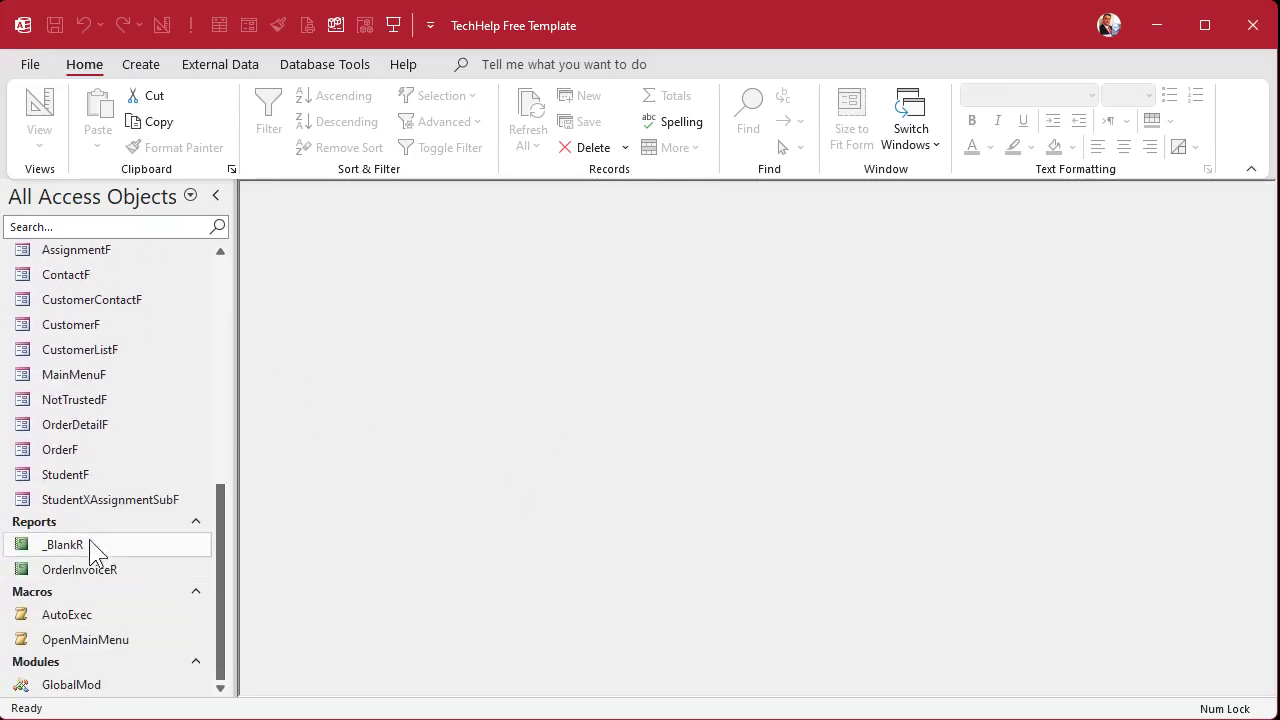
{"action": "right_click", "coordinate": [80, 503]}
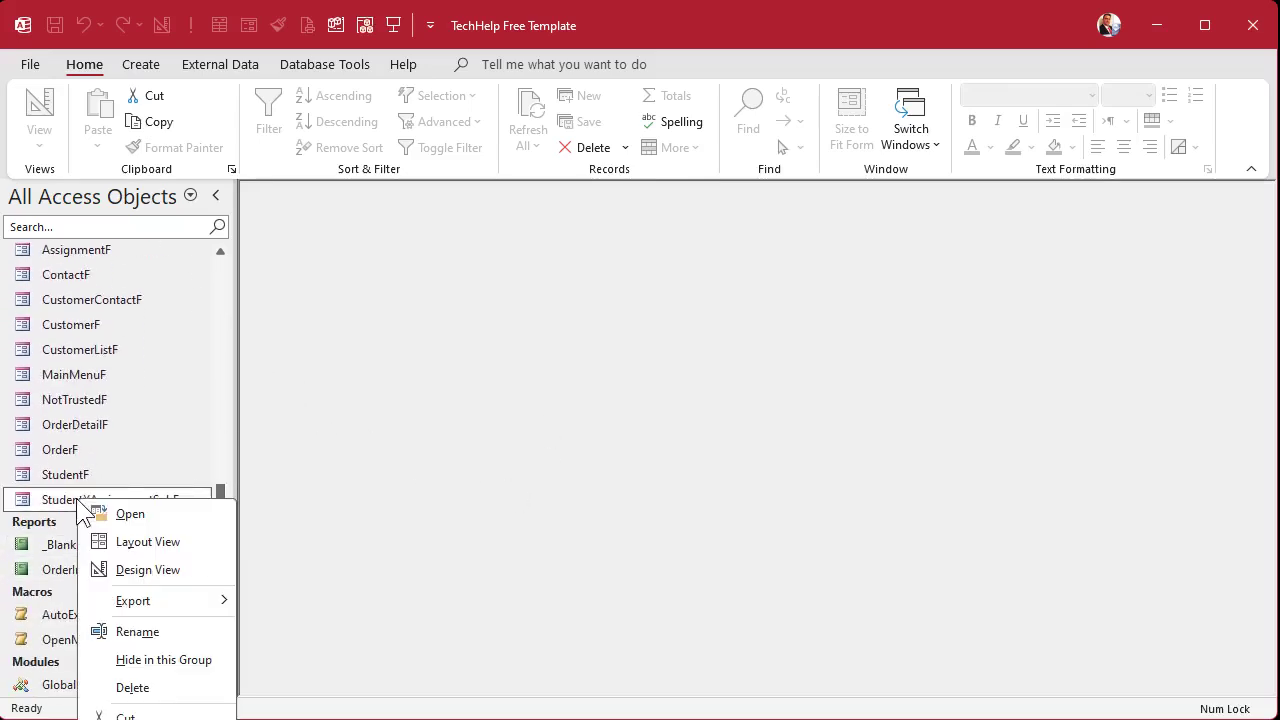
{"action": "left_click", "coordinate": [150, 569]}
- Give both the student and assignment combo boxes a light blue background
{"action": "left_click", "coordinate": [404, 414]}
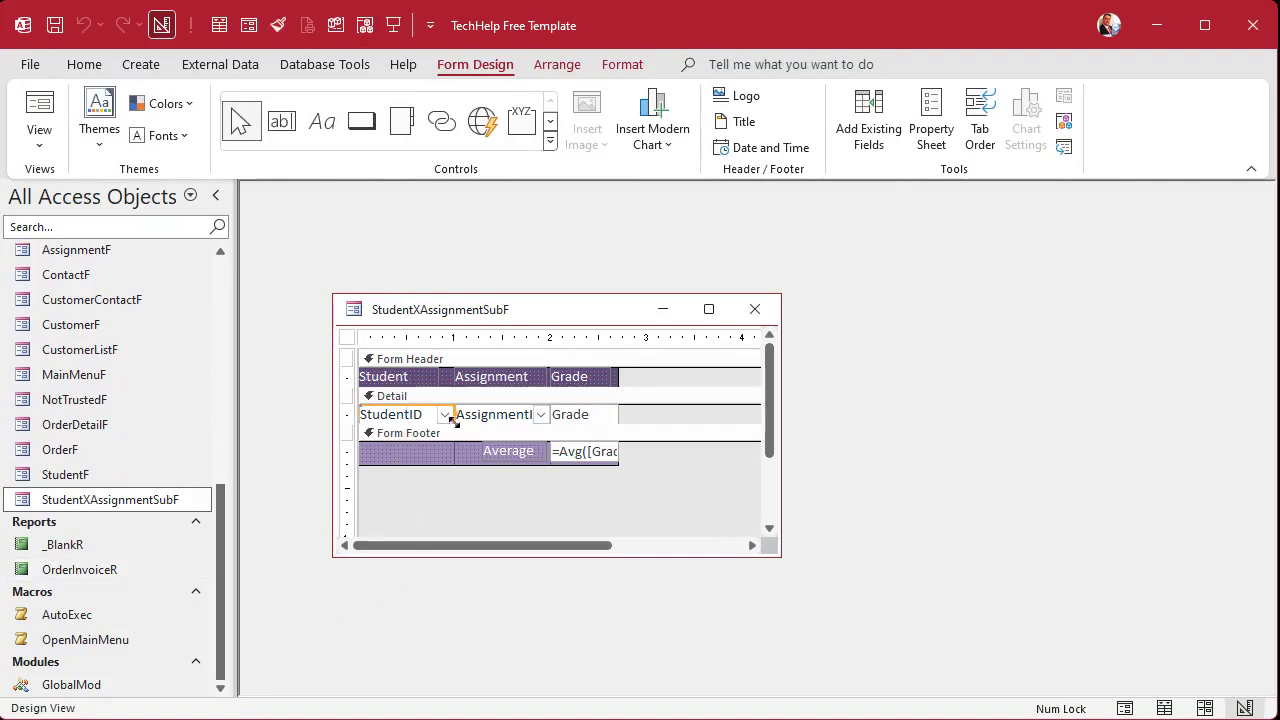
{"action": "left_click", "coordinate": [480, 414]}
{"action": "left_click", "coordinate": [415, 413]}
{"action": "left_click", "coordinate": [495, 415], "text": "shift"}
{"action": "left_click", "coordinate": [622, 64]}
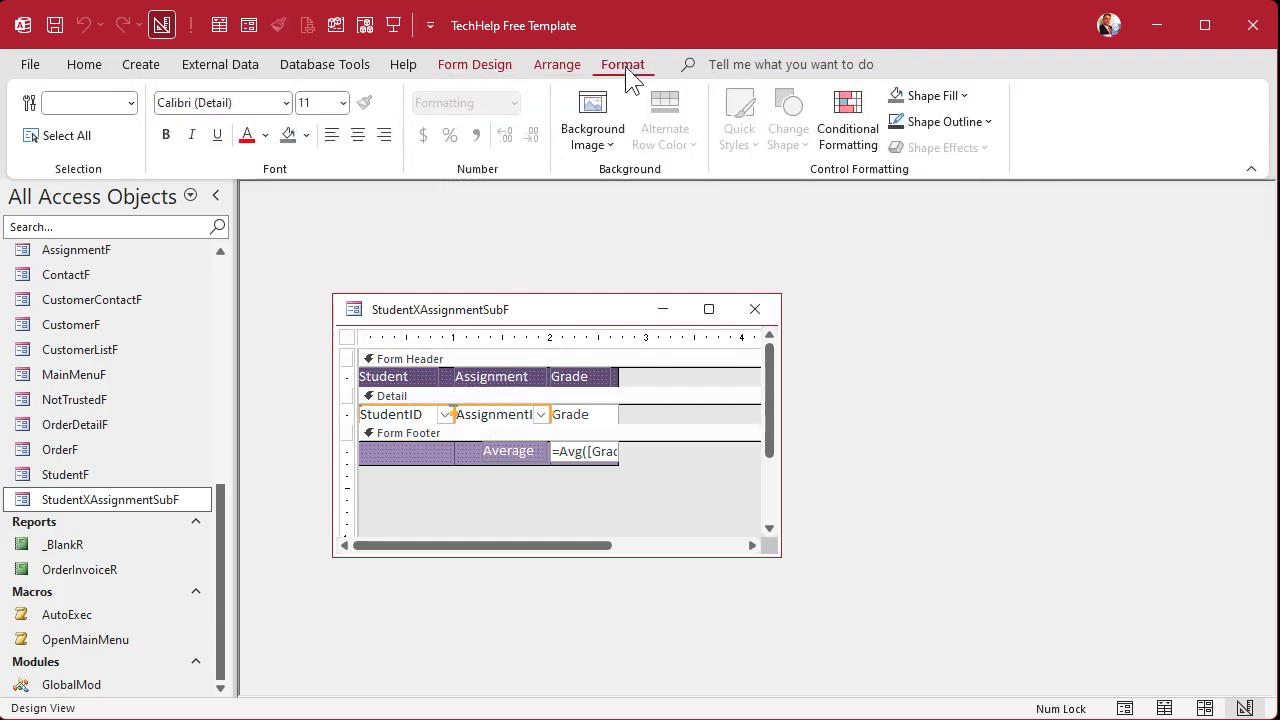
{"action": "left_click", "coordinate": [307, 136]}
{"action": "left_click", "coordinate": [416, 385]}
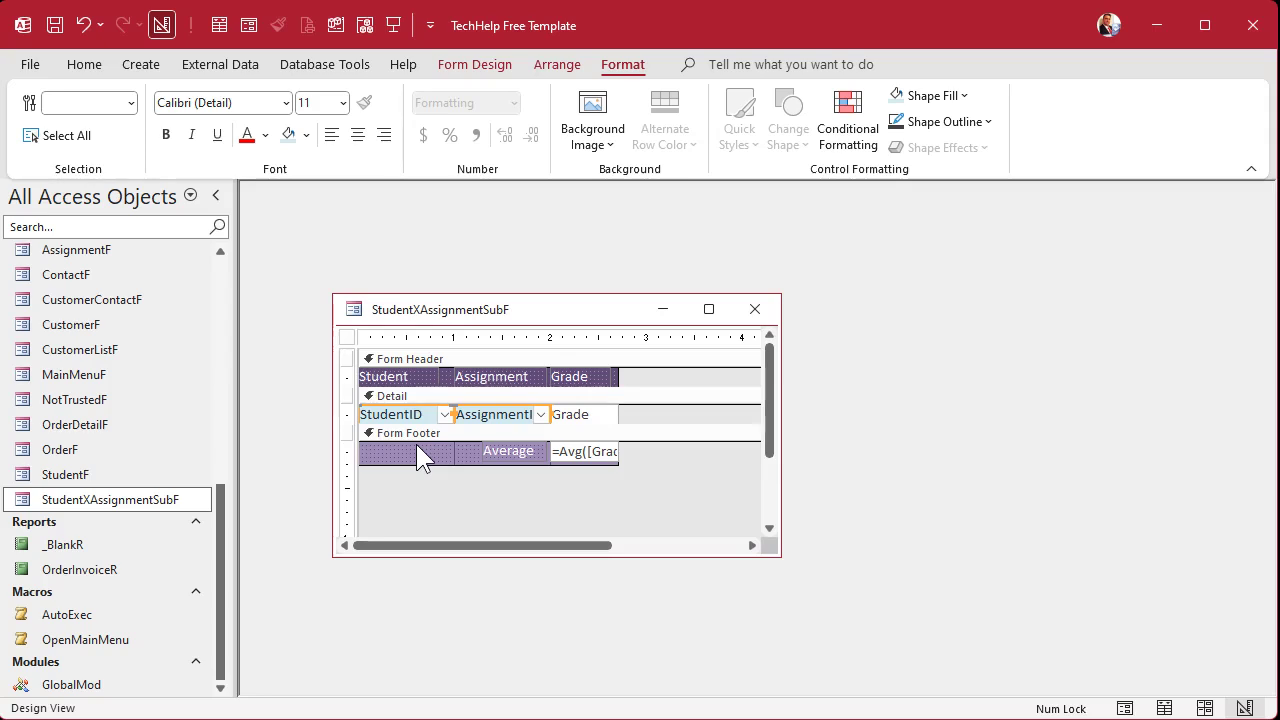
- Show the student combo's event properties and select its On Dbl Click setting
{"action": "left_click", "coordinate": [417, 446]}
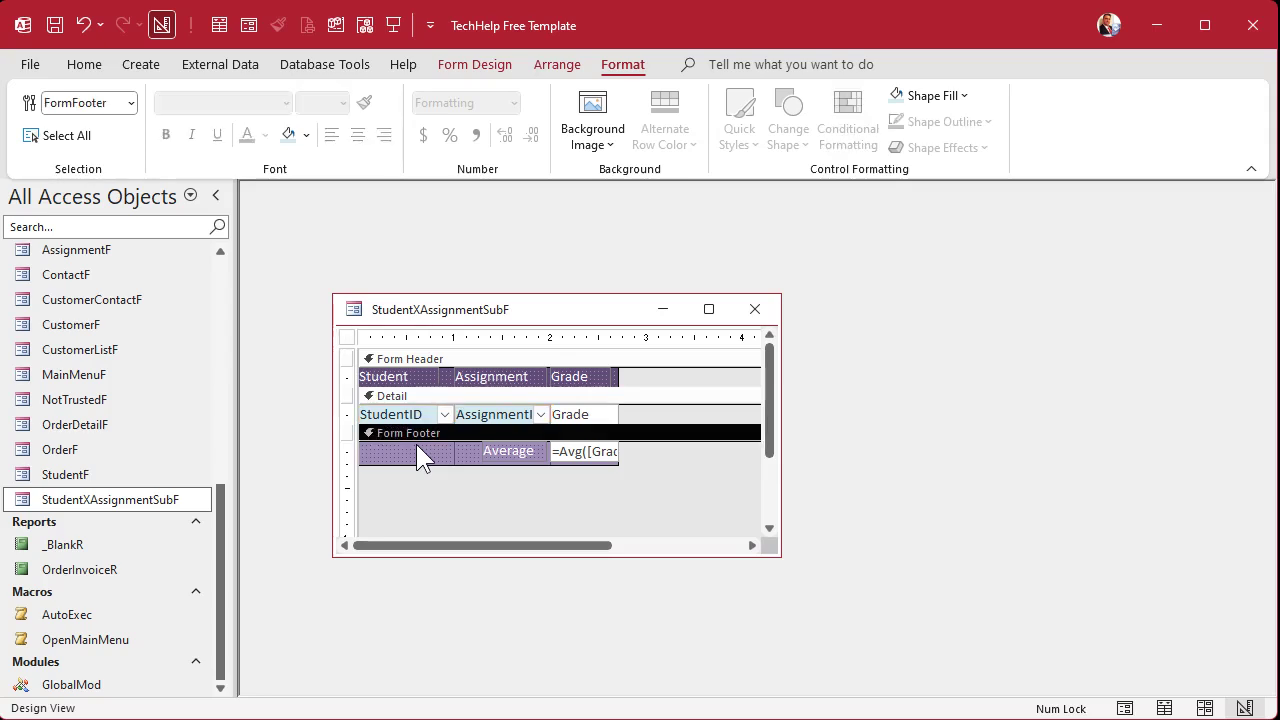
{"action": "left_click", "coordinate": [419, 414]}
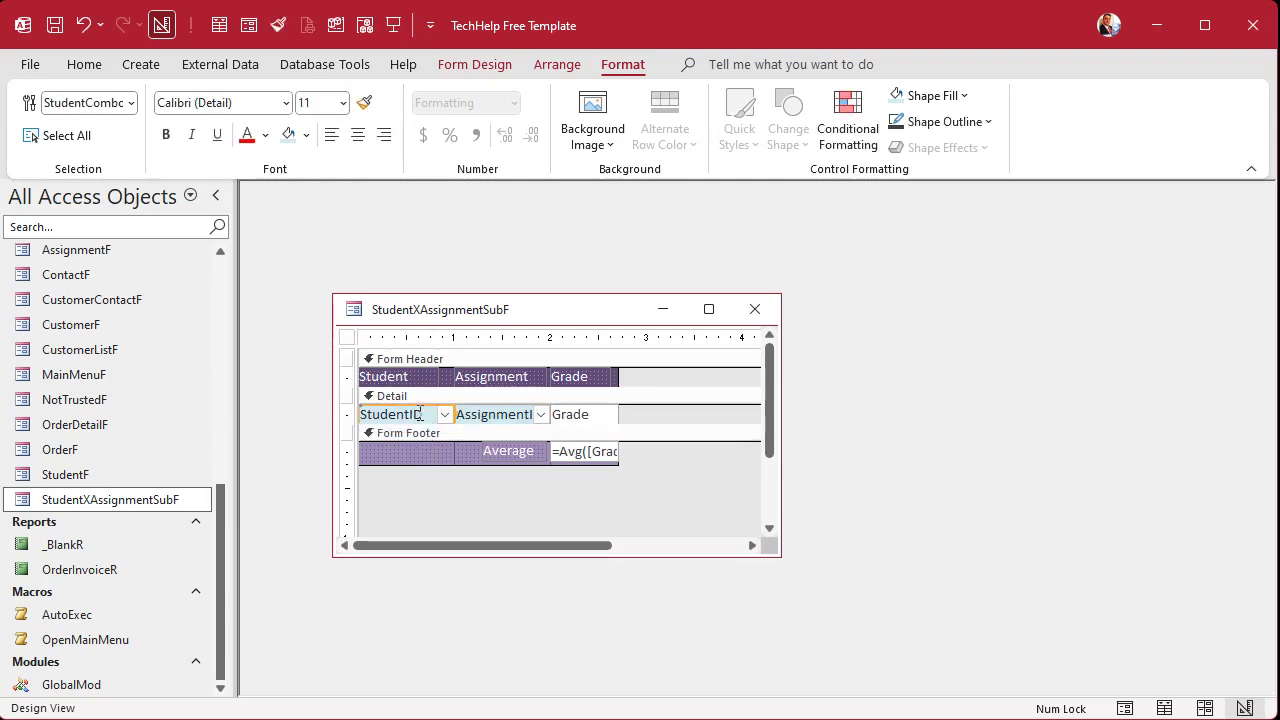
{"action": "double_click", "coordinate": [410, 414]}
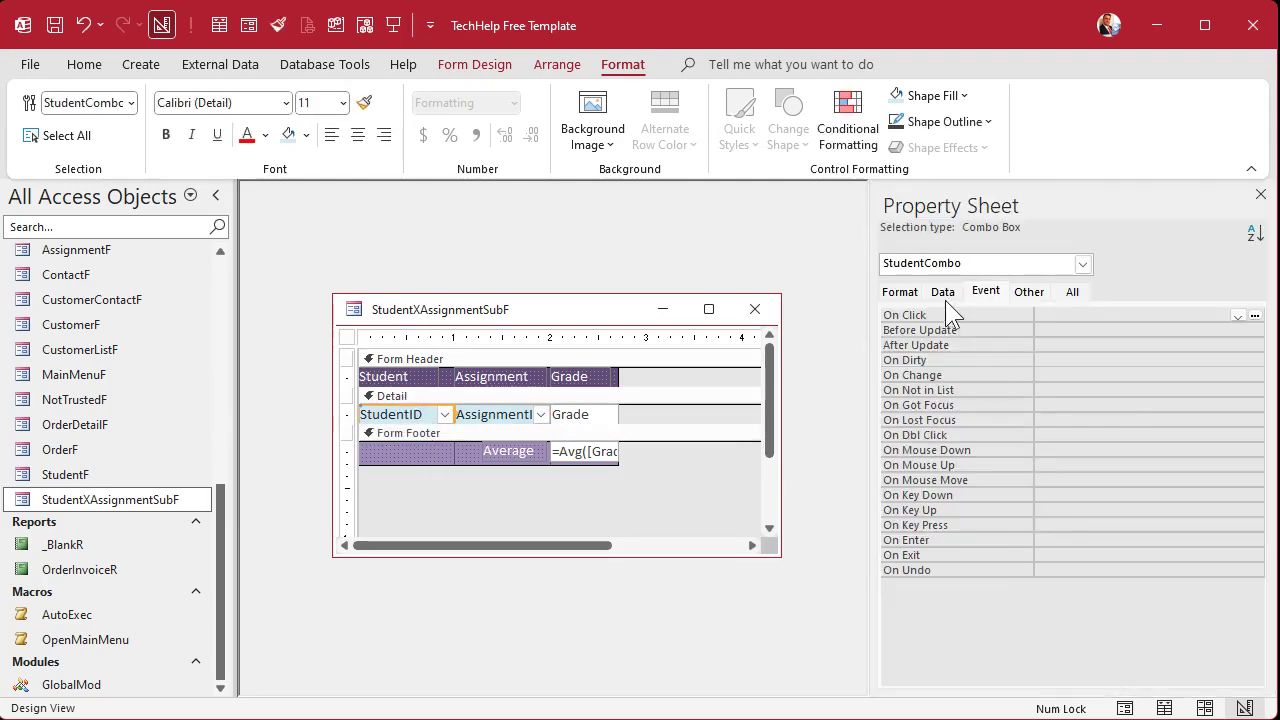
{"action": "left_click", "coordinate": [988, 295]}
{"action": "left_click", "coordinate": [1067, 432]}
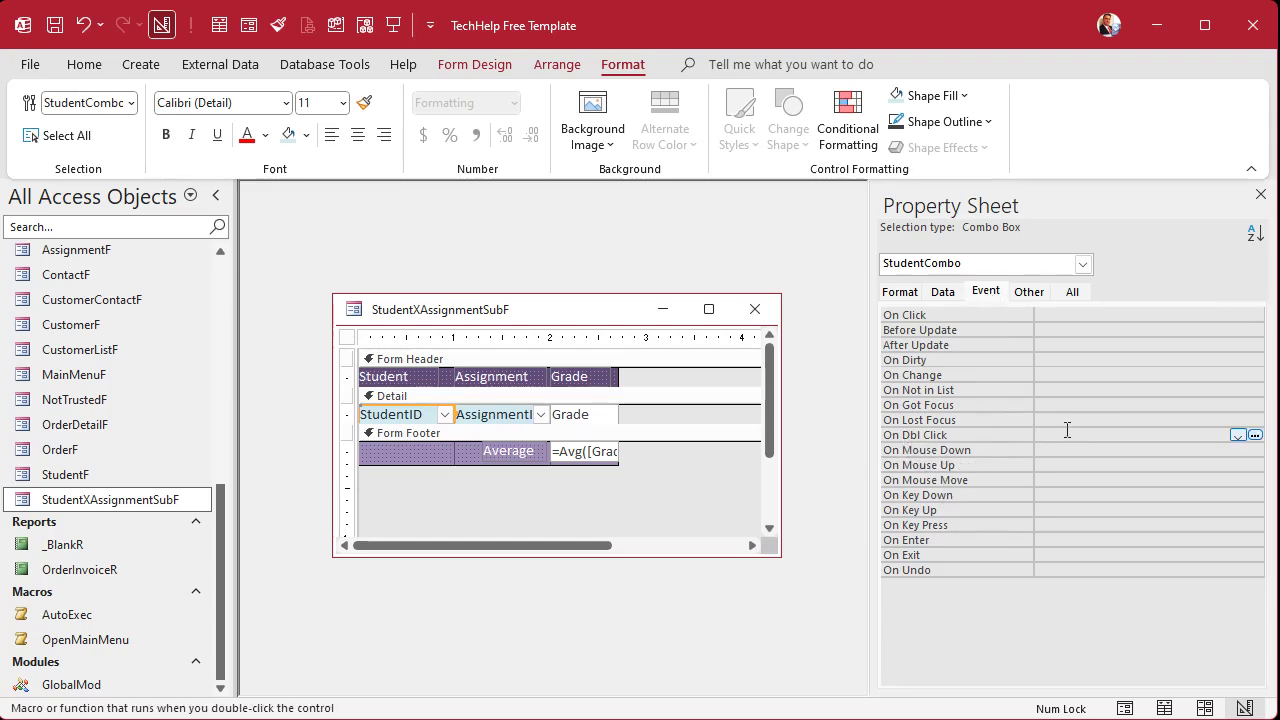
- In StudentCombo_DblClick, add DoCmd.OpenForm "StudentF",,,"StudentID=" & StudentCombo
{"action": "left_click", "coordinate": [1255, 436]}
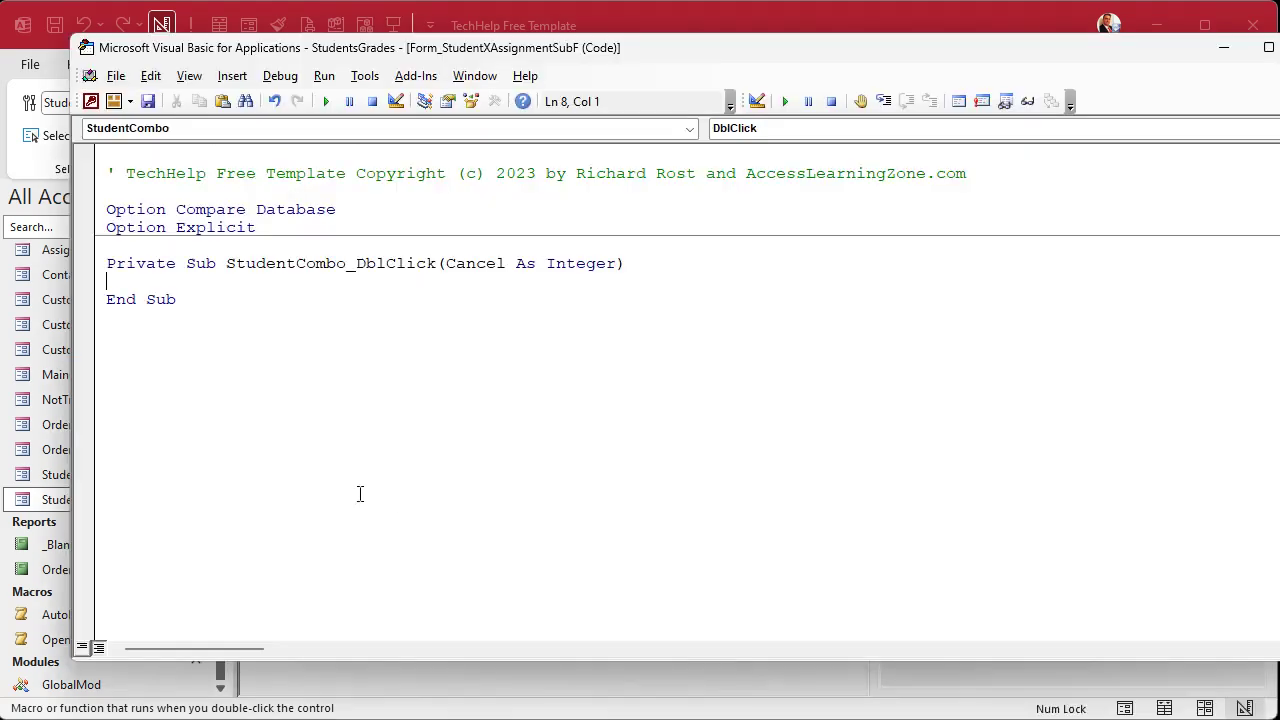
{"action": "left_click_drag", "start_coordinate": [226, 263], "coordinate": [436, 263]}
{"action": "left_click", "coordinate": [451, 280]}
{"action": "key", "text": "Return"}
{"action": "key", "text": "Return"}
{"action": "key", "text": "Up"}
{"action": "key", "text": "Tab"}
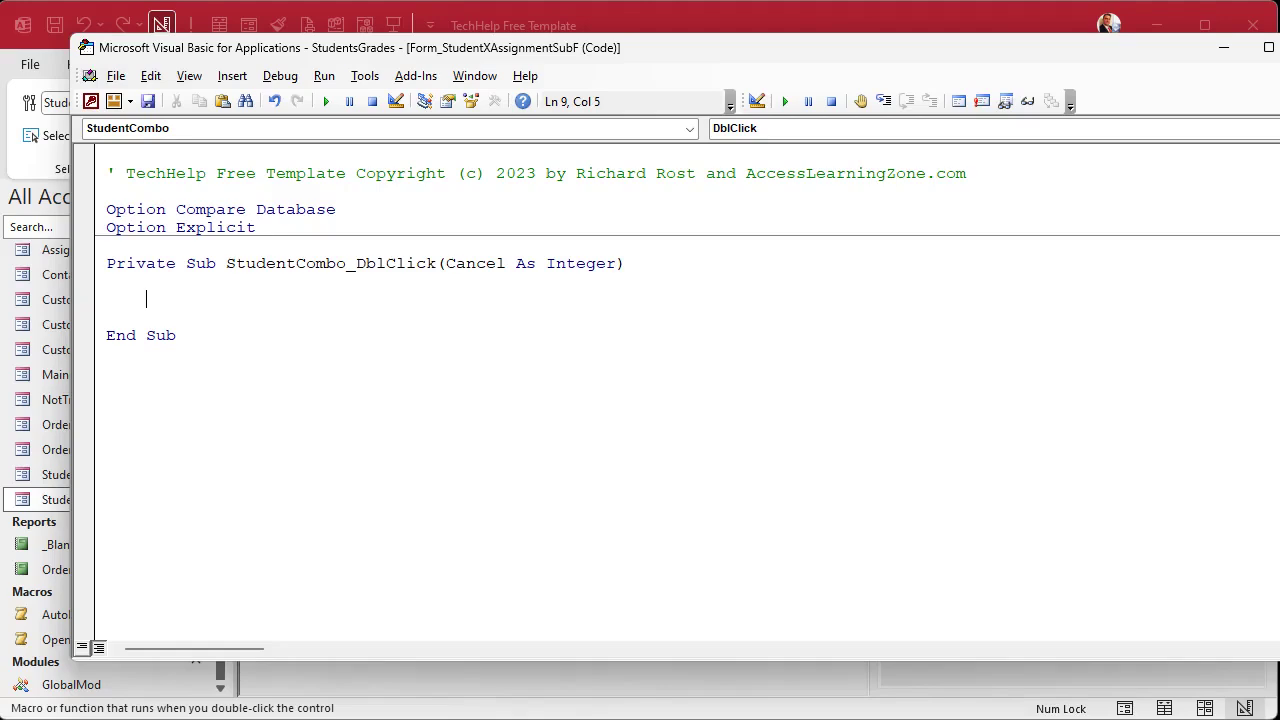
{"action": "type", "text": "docmd."}
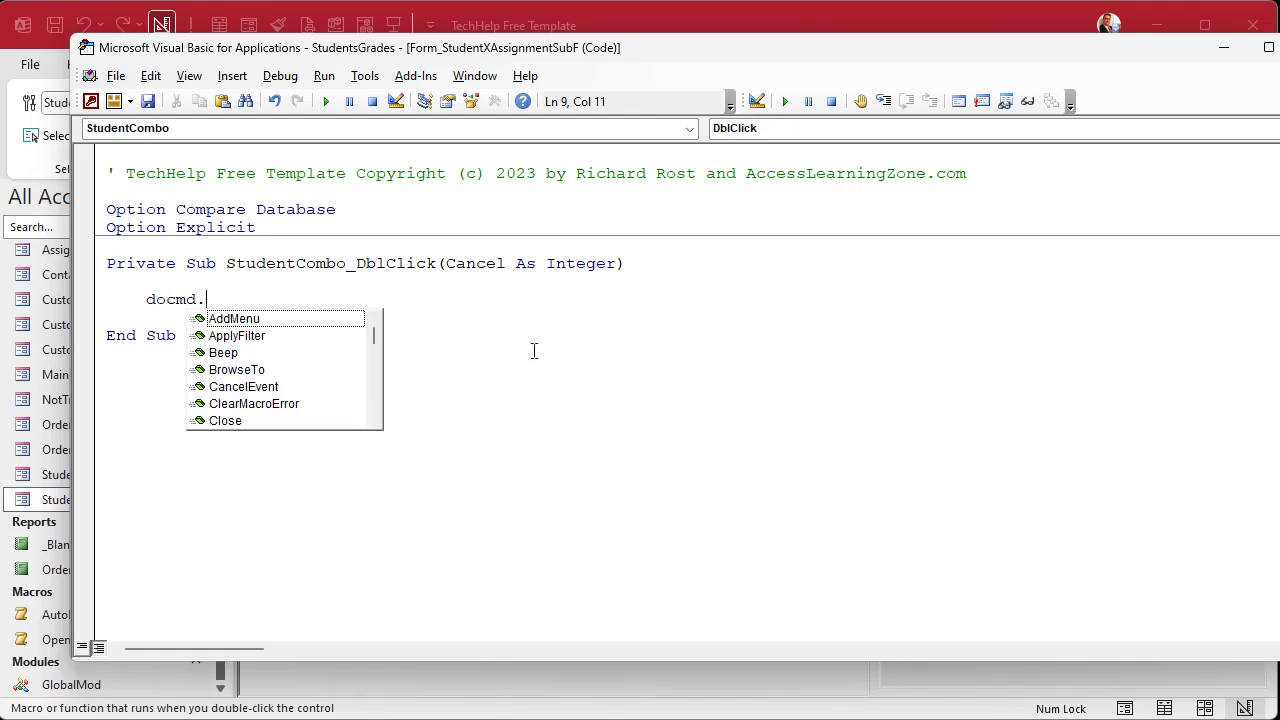
{"action": "type", "text": "OpenForm \"StudentF"}
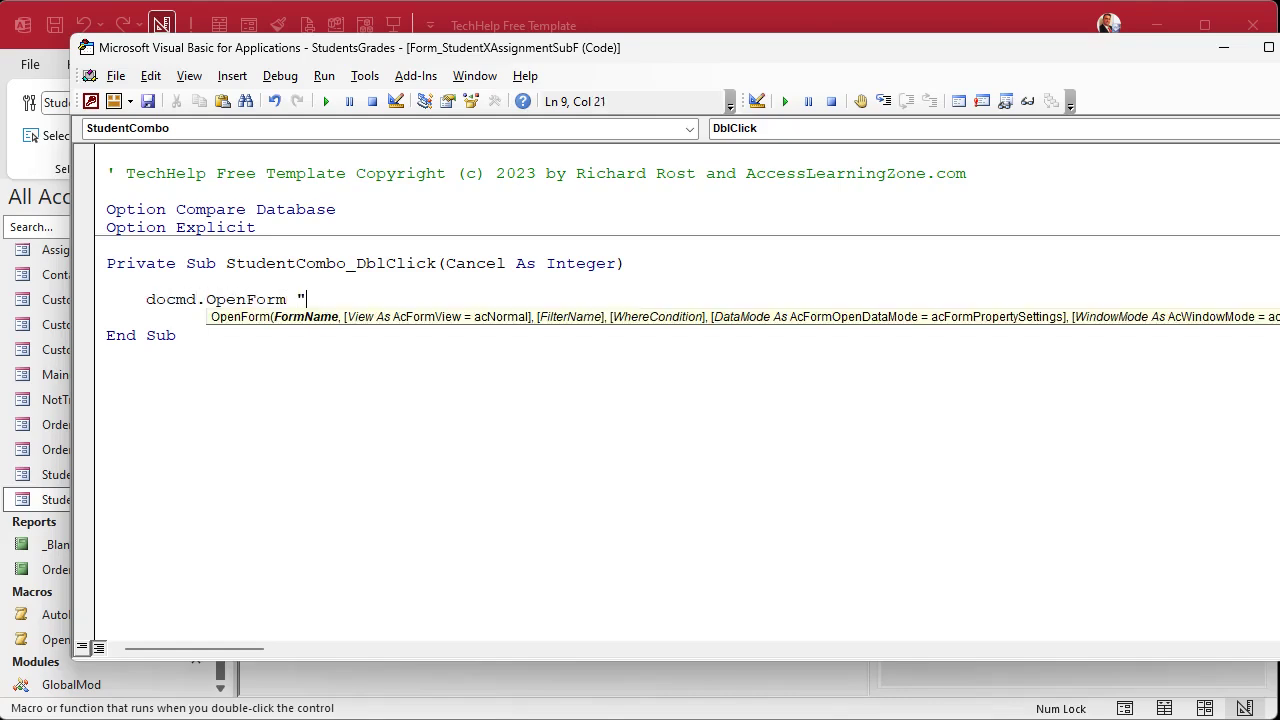
{"action": "type", "text": "\",,,"}
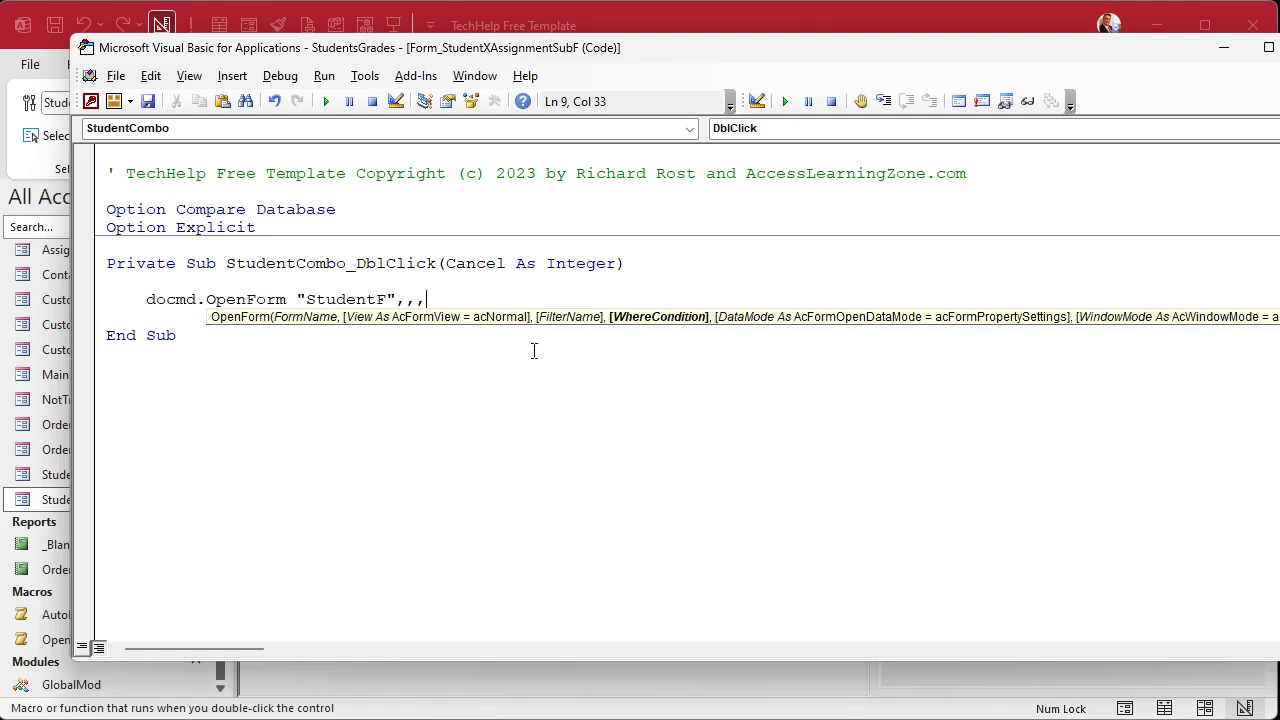
{"action": "type", "text": "\"StudentID=\" & StudentCombo"}
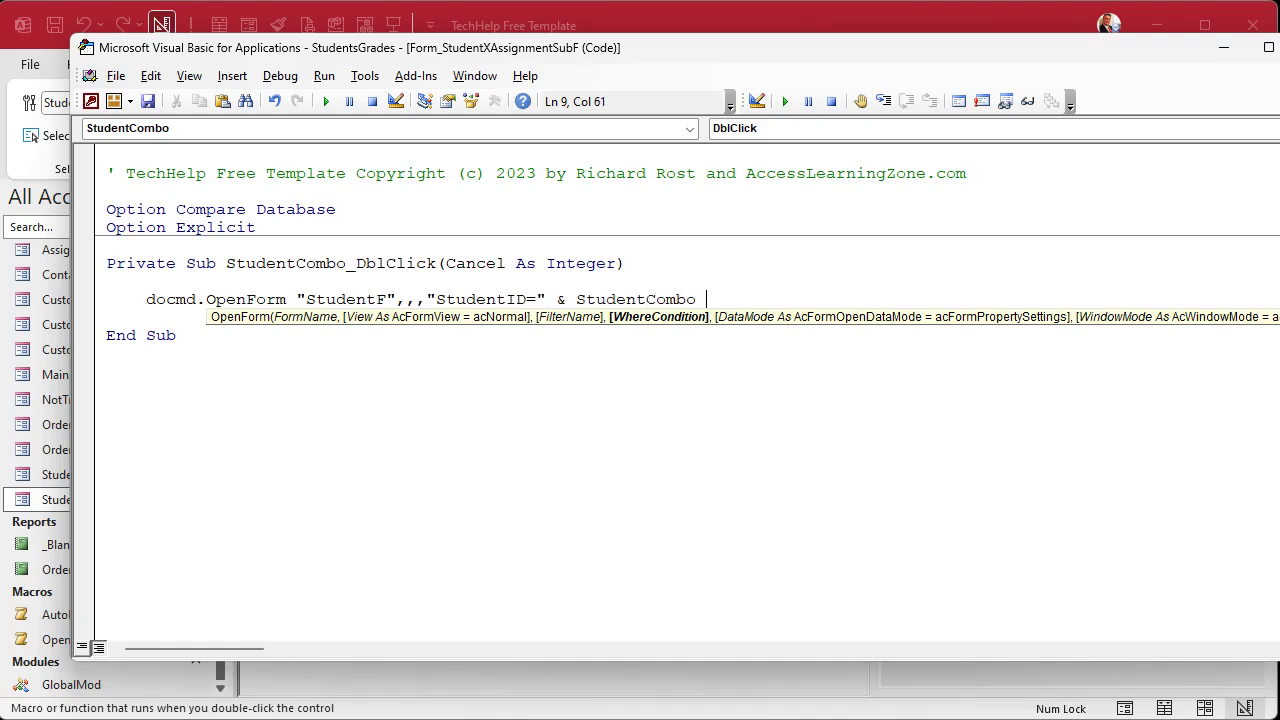
{"action": "key", "text": "Down"}
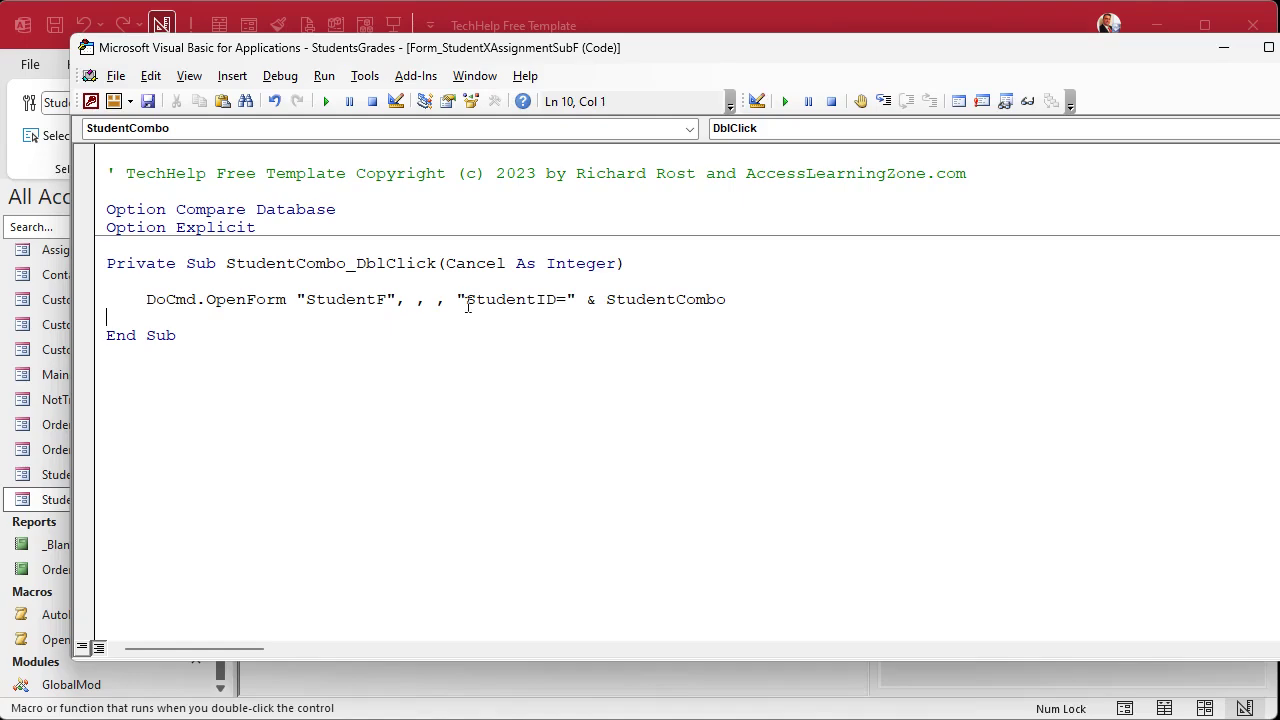
- Review the StudentID filter and StudentF form name arguments, then return to Access
{"action": "left_click_drag", "start_coordinate": [457, 300], "coordinate": [581, 305]}
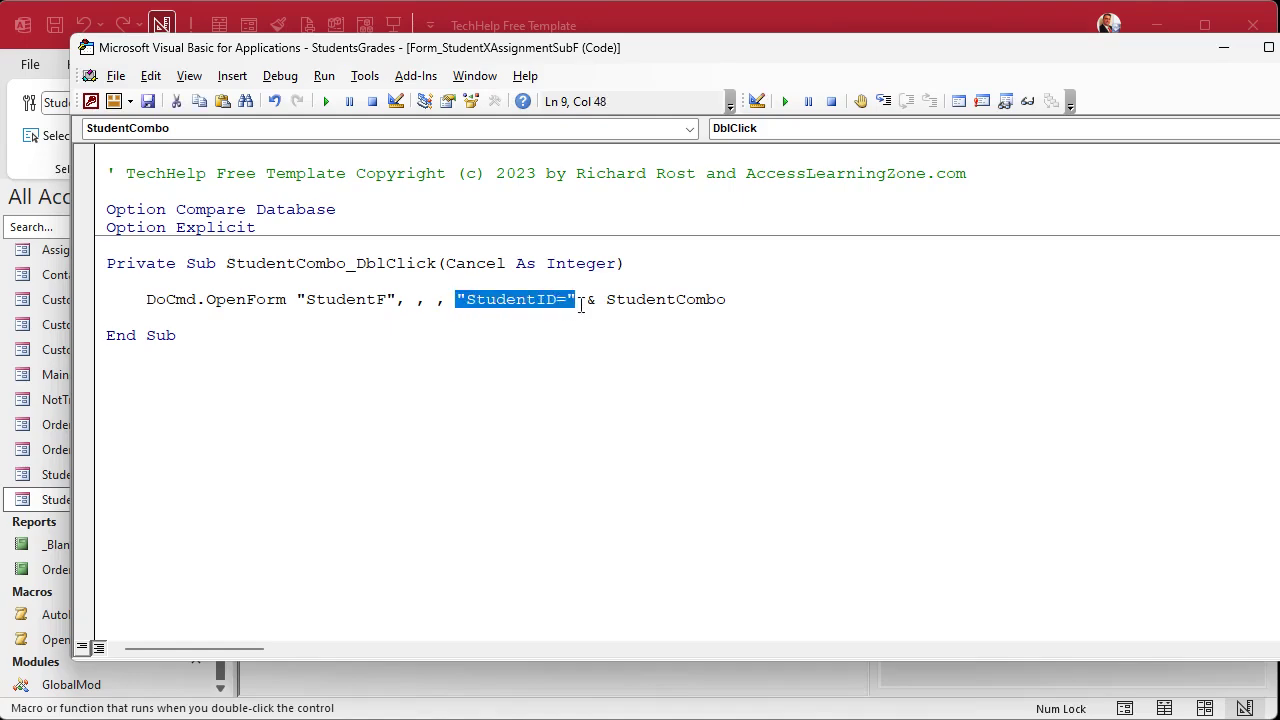
{"action": "double_click", "coordinate": [668, 301]}
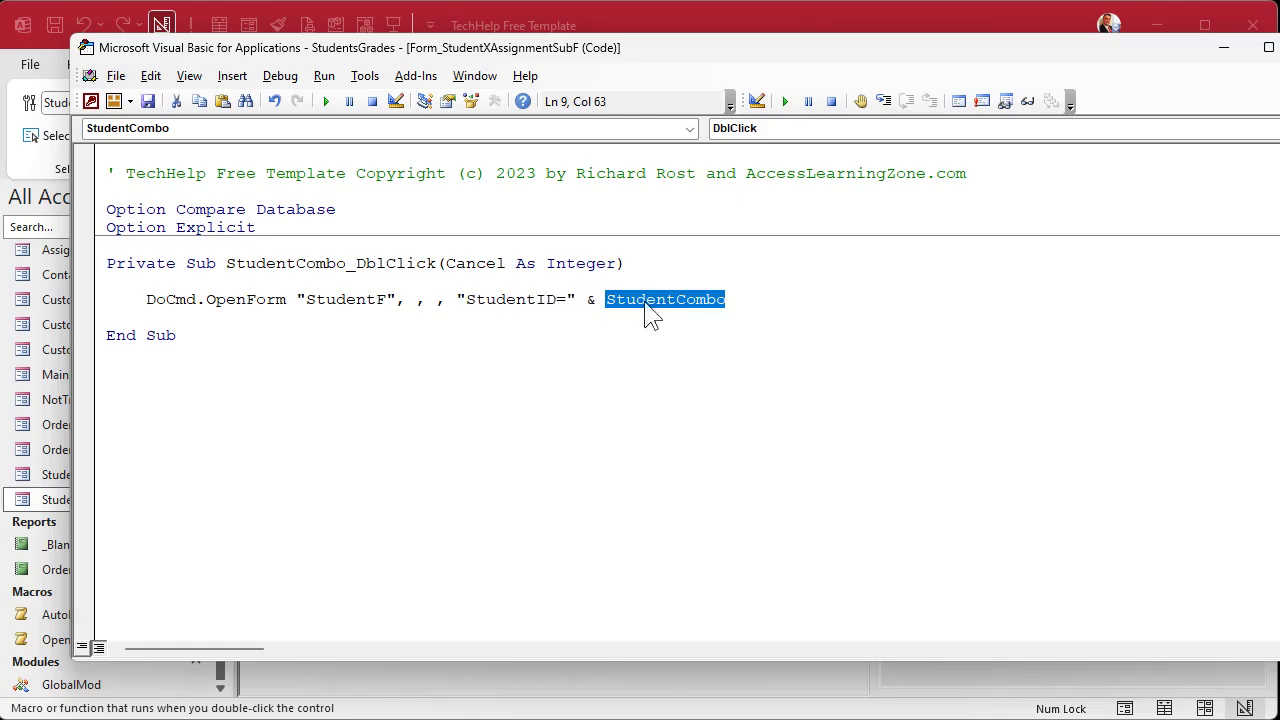
{"action": "left_click", "coordinate": [455, 299]}
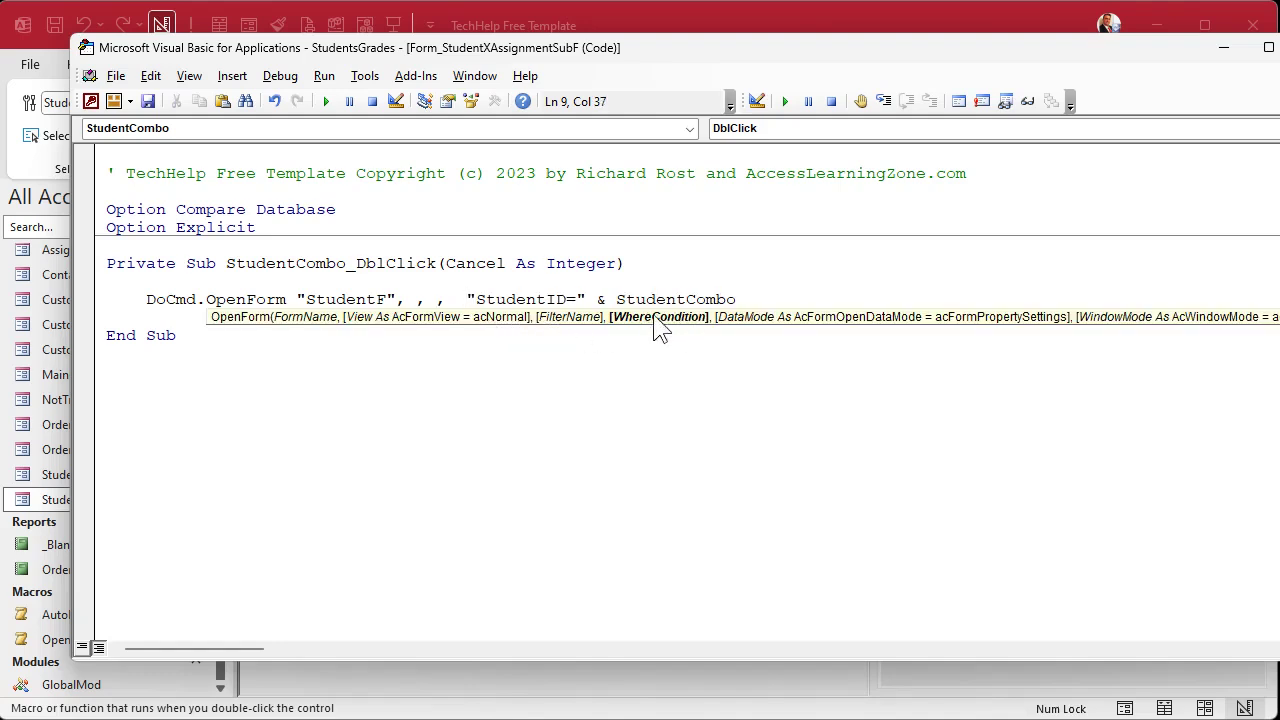
{"action": "left_click", "coordinate": [338, 299]}
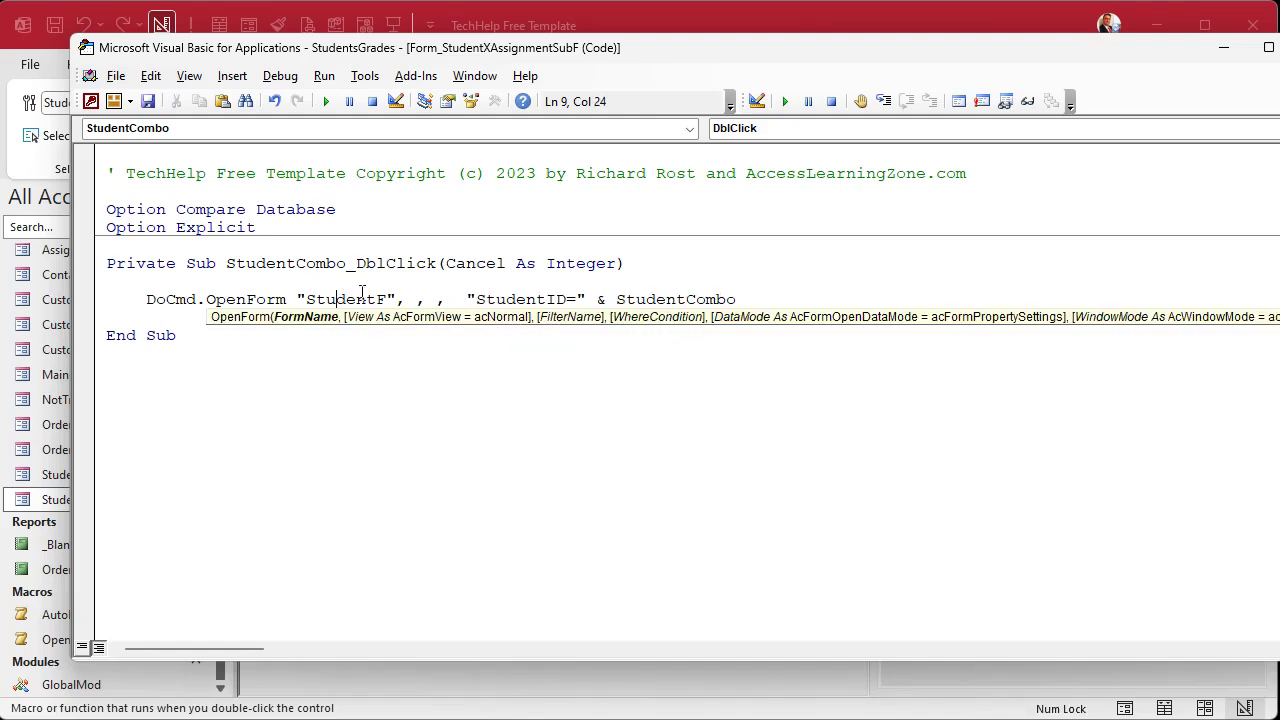
{"action": "left_click", "coordinate": [347, 417]}
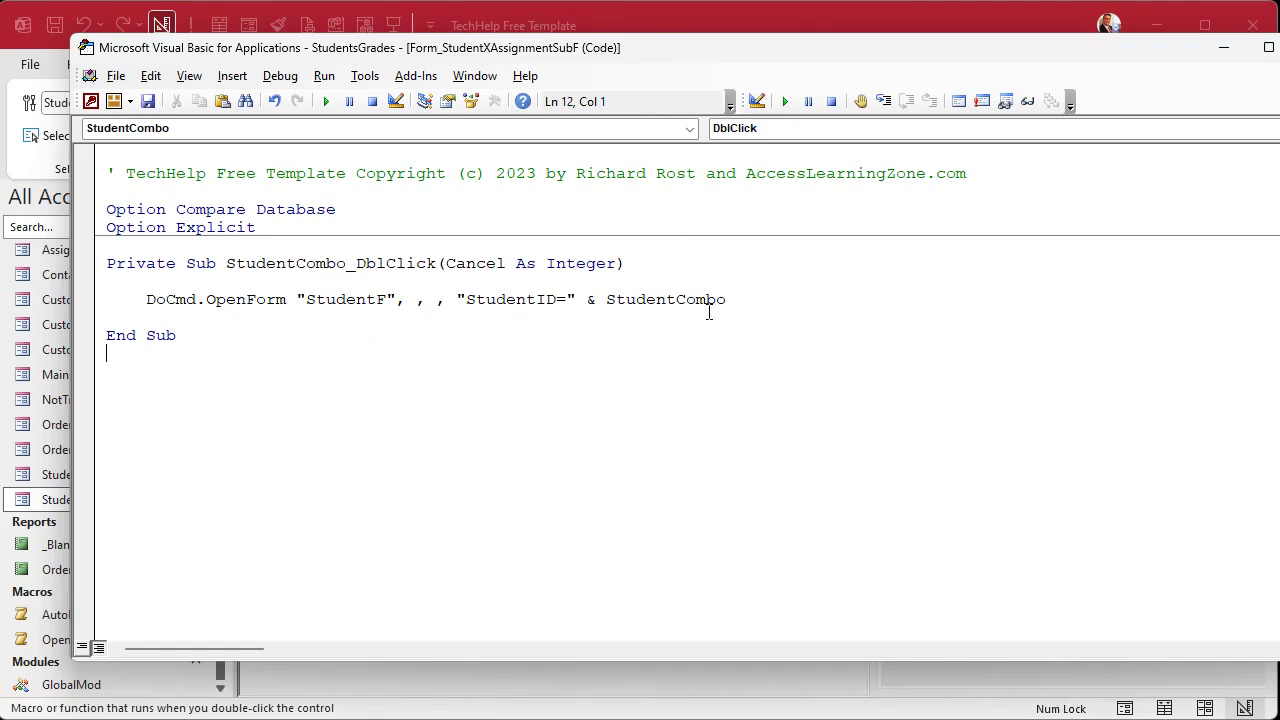
{"action": "left_click", "coordinate": [782, 9]}
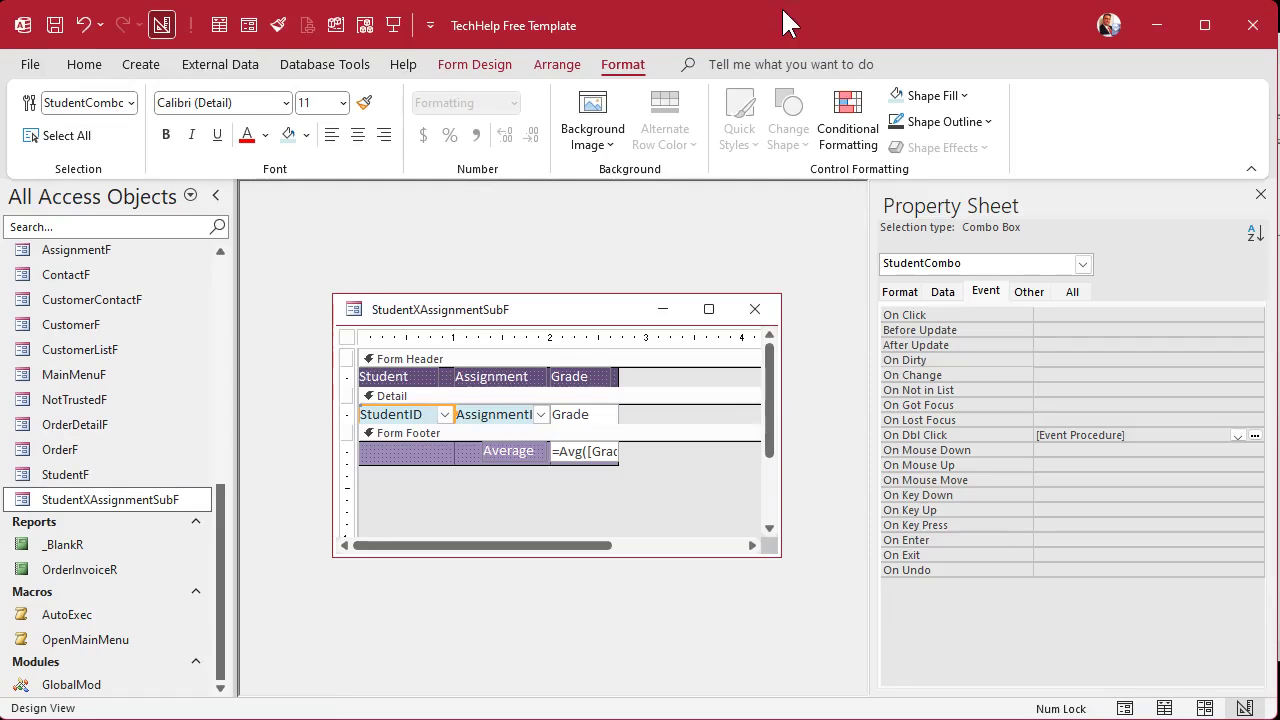
{"action": "left_click", "coordinate": [755, 310]}
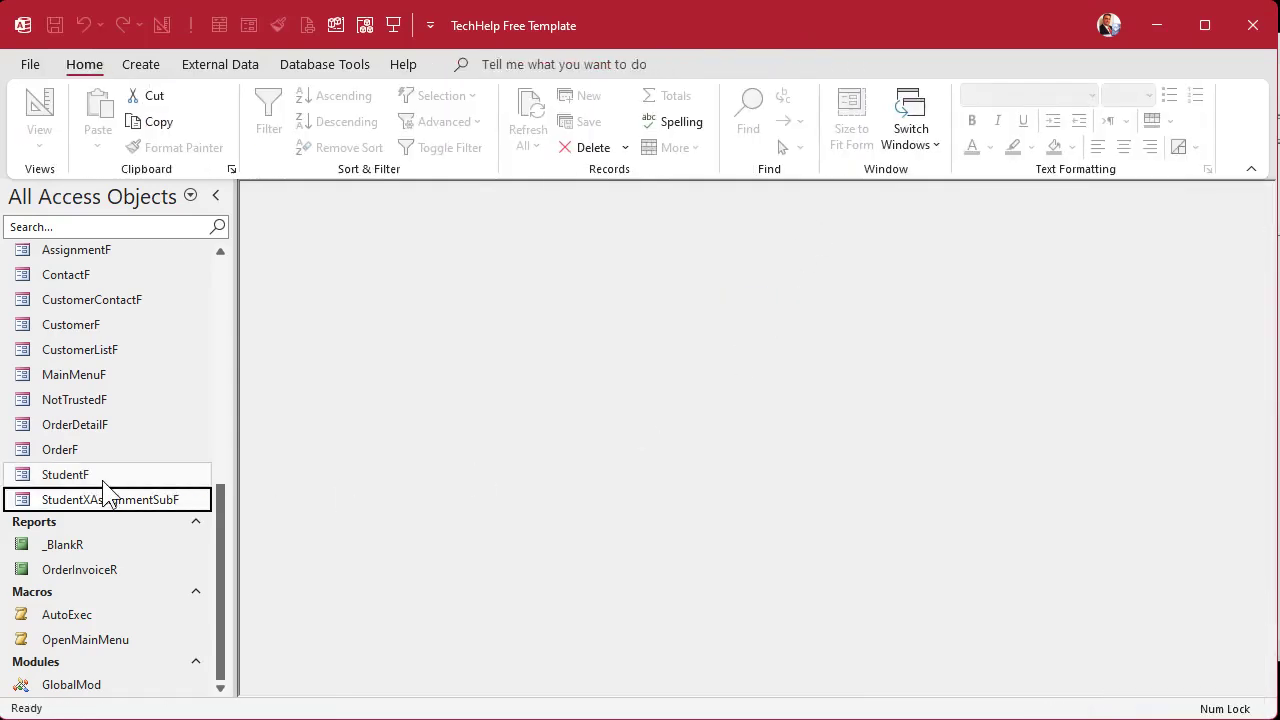
{"action": "scroll", "coordinate": [100, 360], "scroll_direction": "up", "scroll_amount": 1}
{"action": "double_click", "coordinate": [88, 300]}
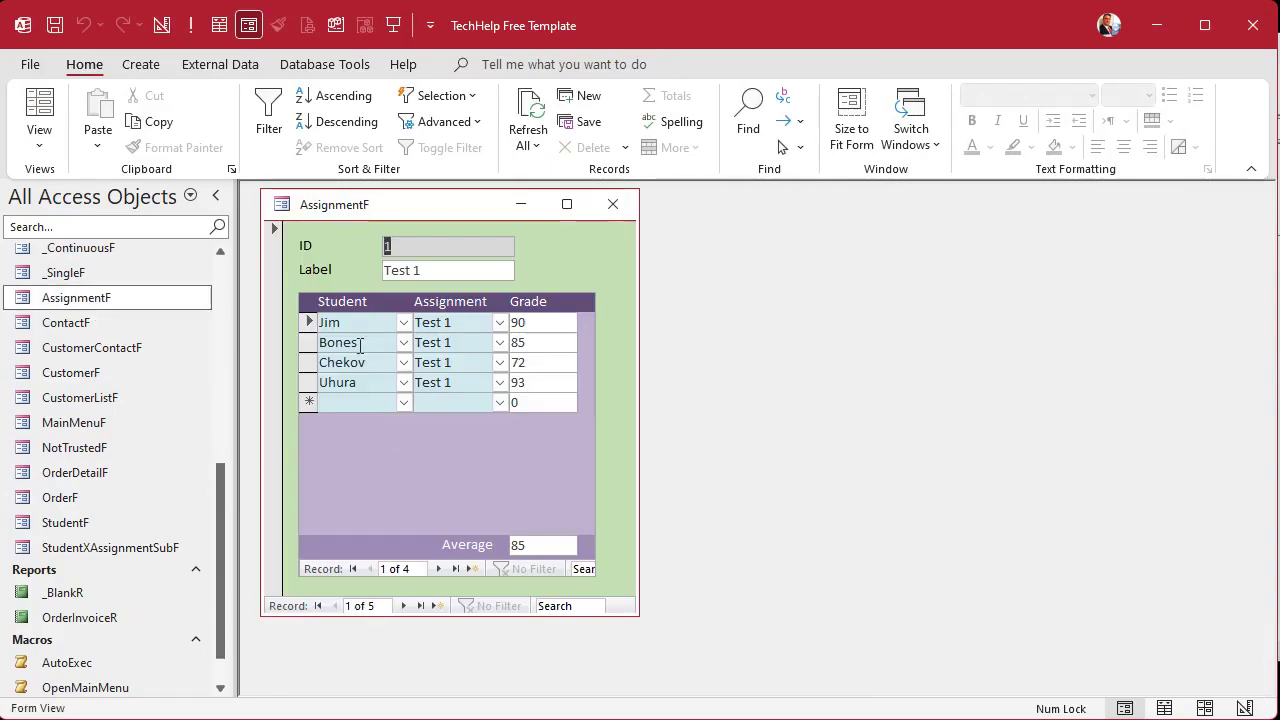
{"action": "left_click", "coordinate": [366, 342]}
{"action": "double_click", "coordinate": [366, 342]}
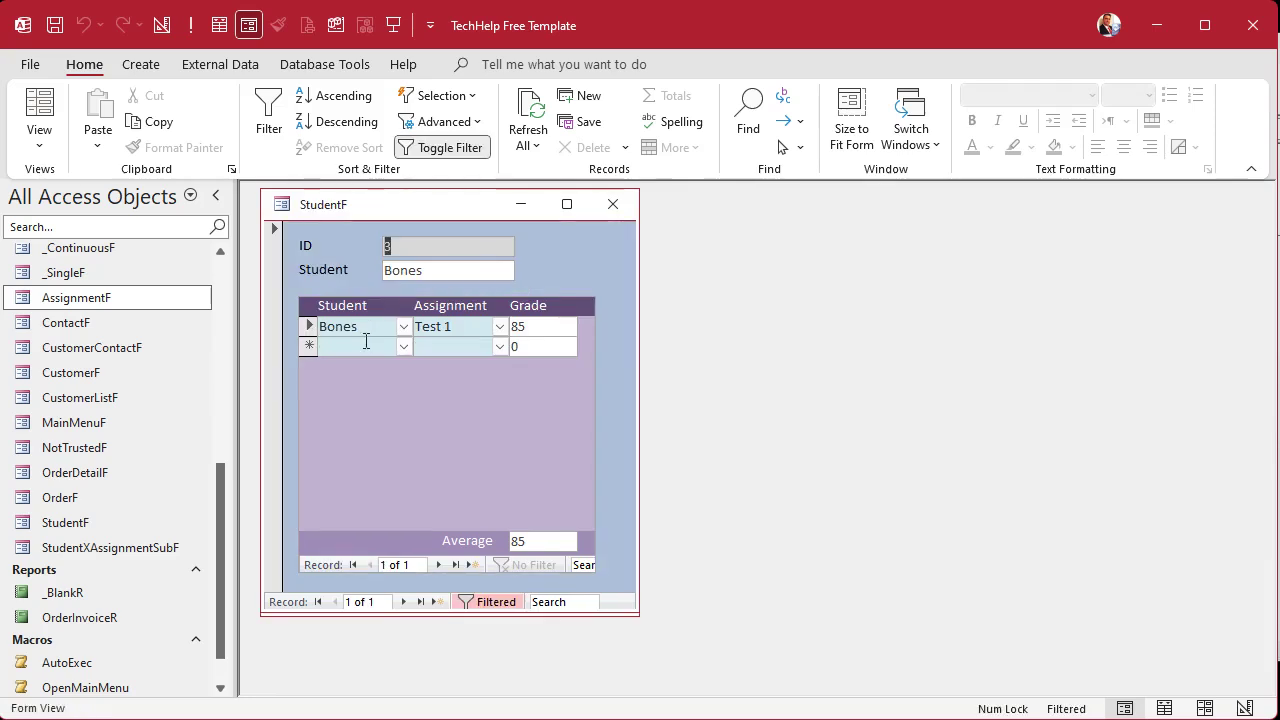
{"action": "left_click_drag", "start_coordinate": [404, 210], "coordinate": [548, 217]}
{"action": "left_click_drag", "start_coordinate": [367, 217], "coordinate": [919, 234]}
{"action": "left_click_drag", "start_coordinate": [572, 216], "coordinate": [433, 220]}
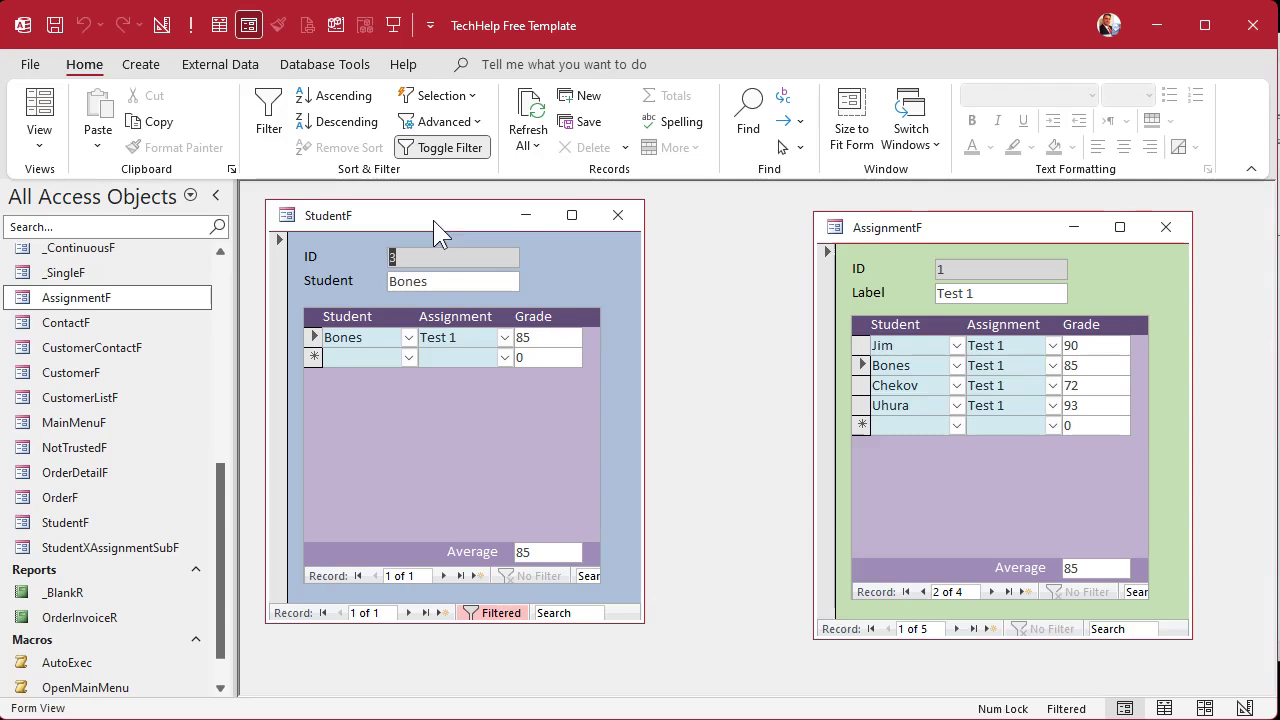
{"action": "left_click_drag", "start_coordinate": [934, 233], "coordinate": [776, 220]}
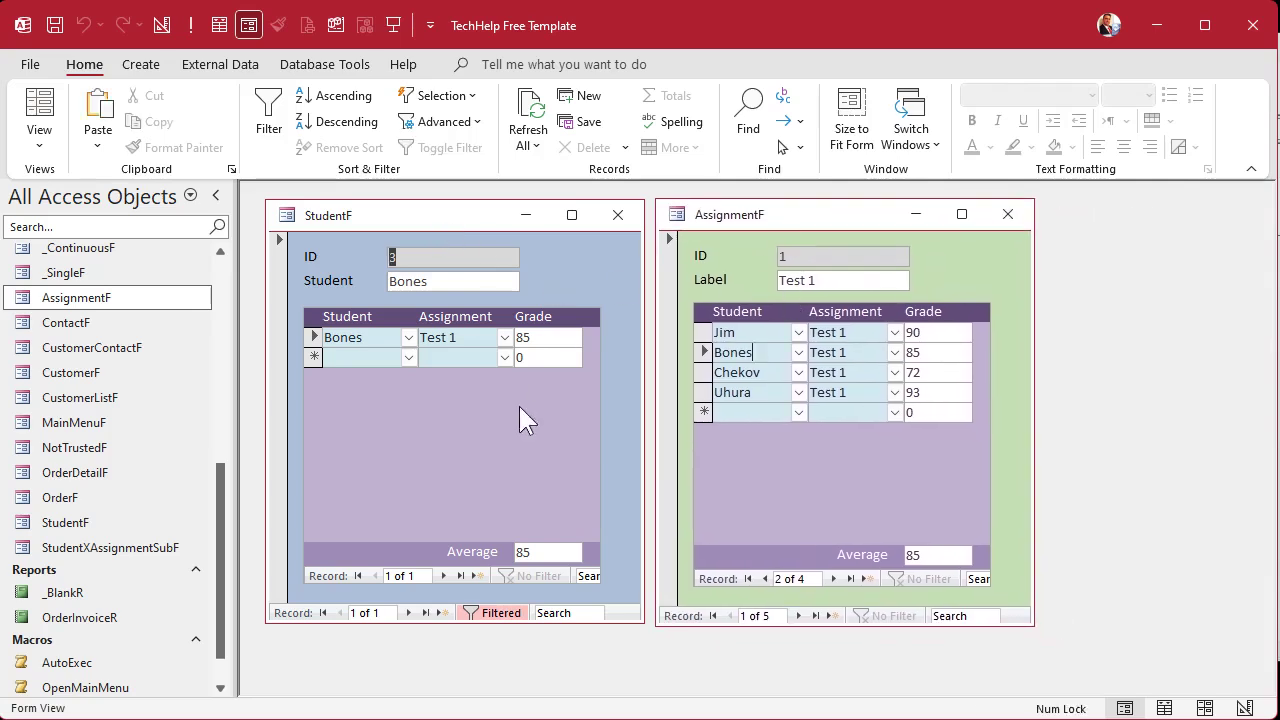
{"action": "left_click", "coordinate": [620, 214]}
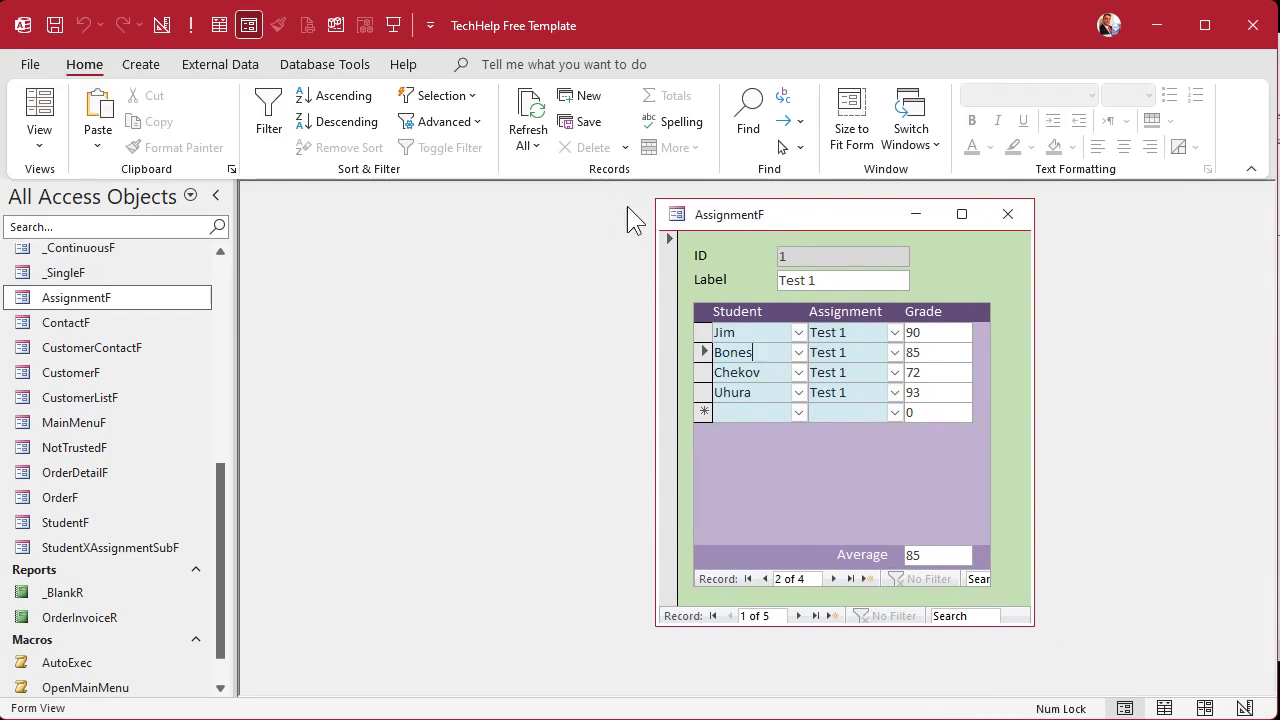
{"action": "double_click", "coordinate": [757, 394]}
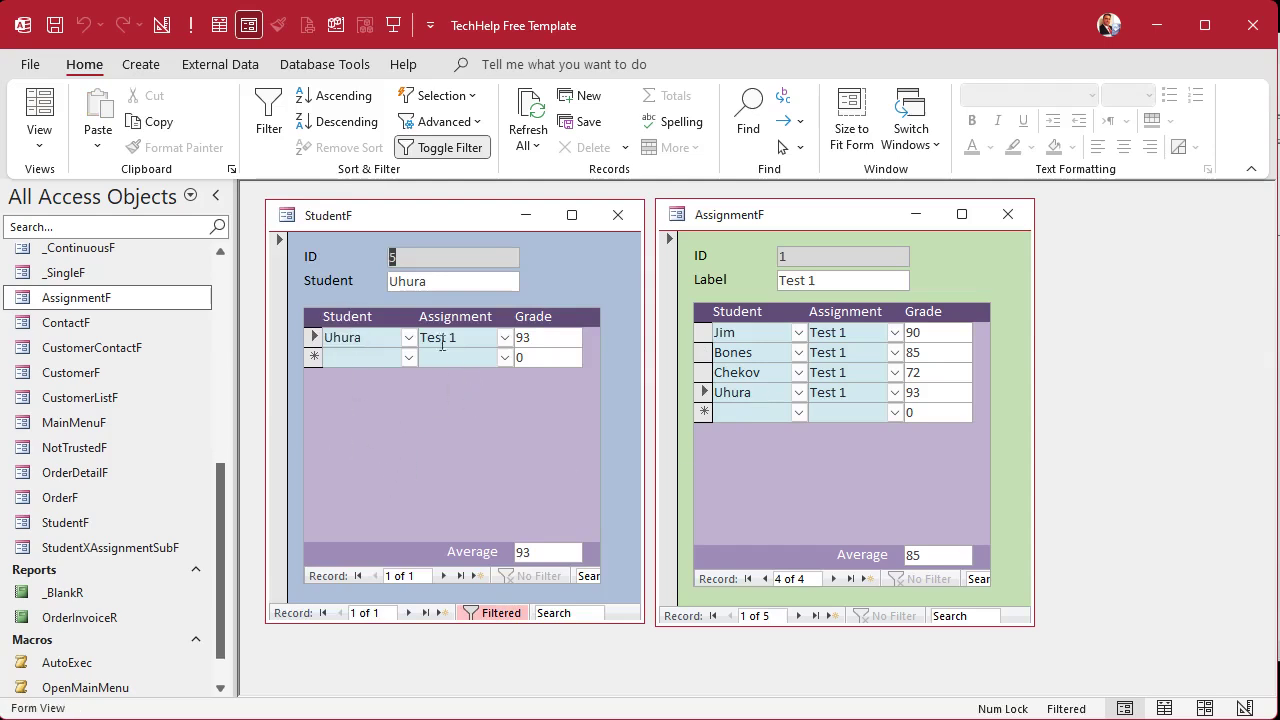
{"action": "left_click", "coordinate": [618, 214]}
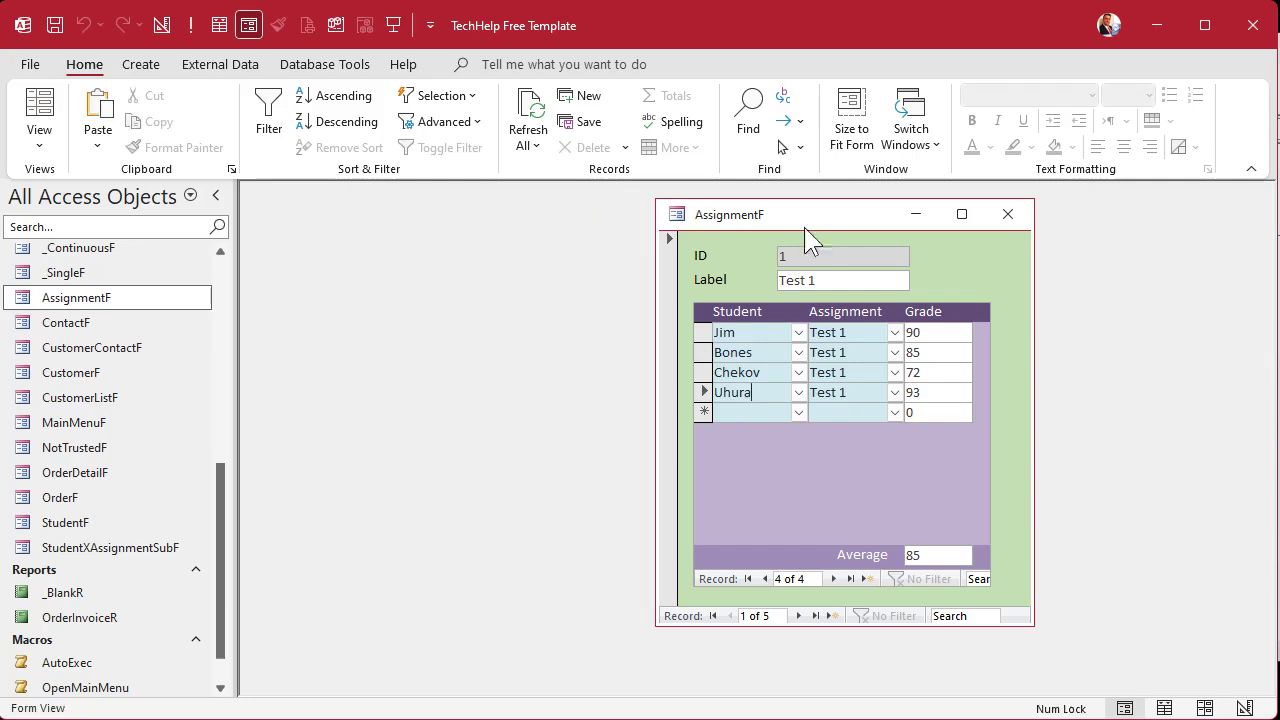
{"action": "left_click", "coordinate": [1006, 215]}
{"action": "left_click", "coordinate": [100, 560]}
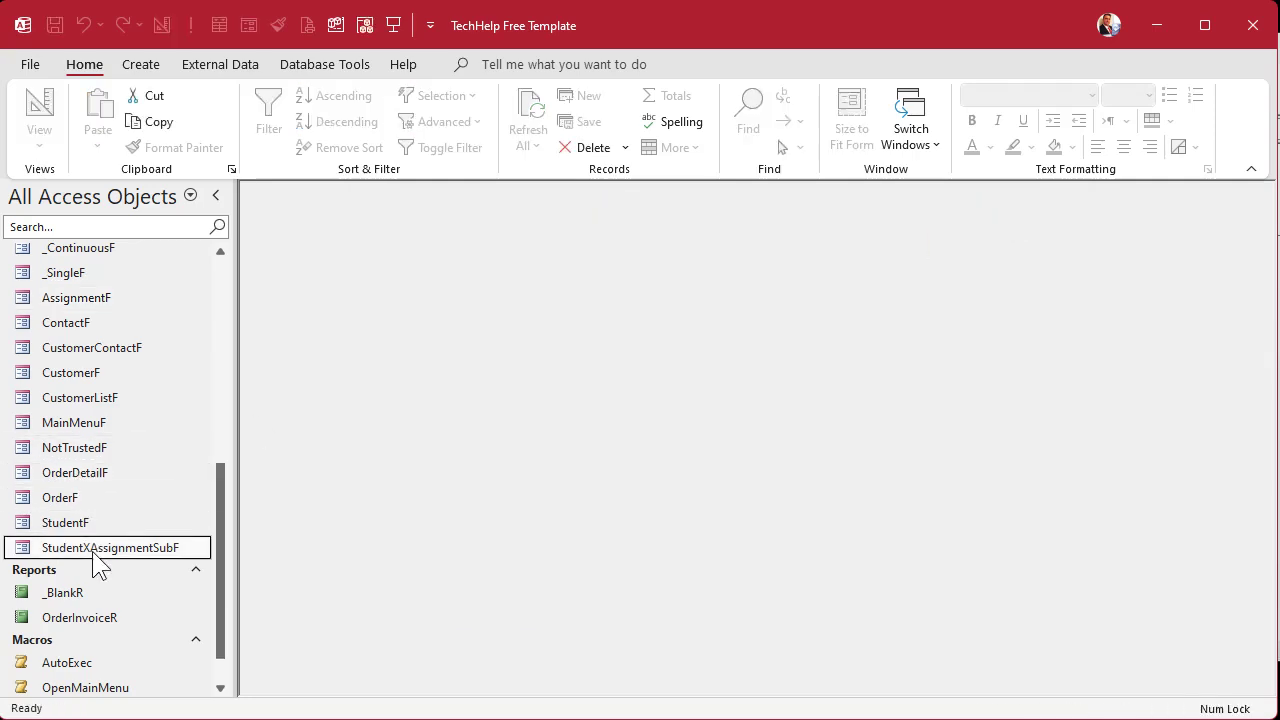
- Open the subform in Design View and create AssignmentCombo's On Dbl Click code procedure
{"action": "right_click", "coordinate": [96, 560]}
{"action": "left_click", "coordinate": [168, 620]}
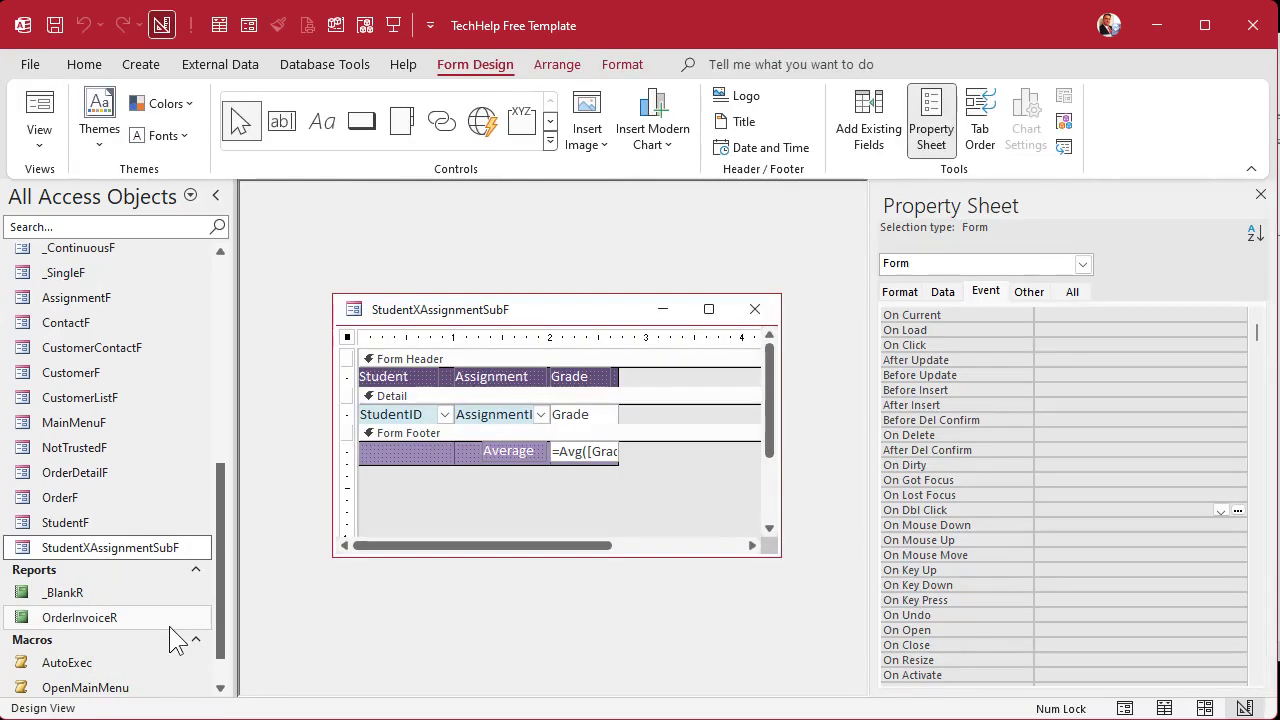
{"action": "left_click", "coordinate": [485, 414]}
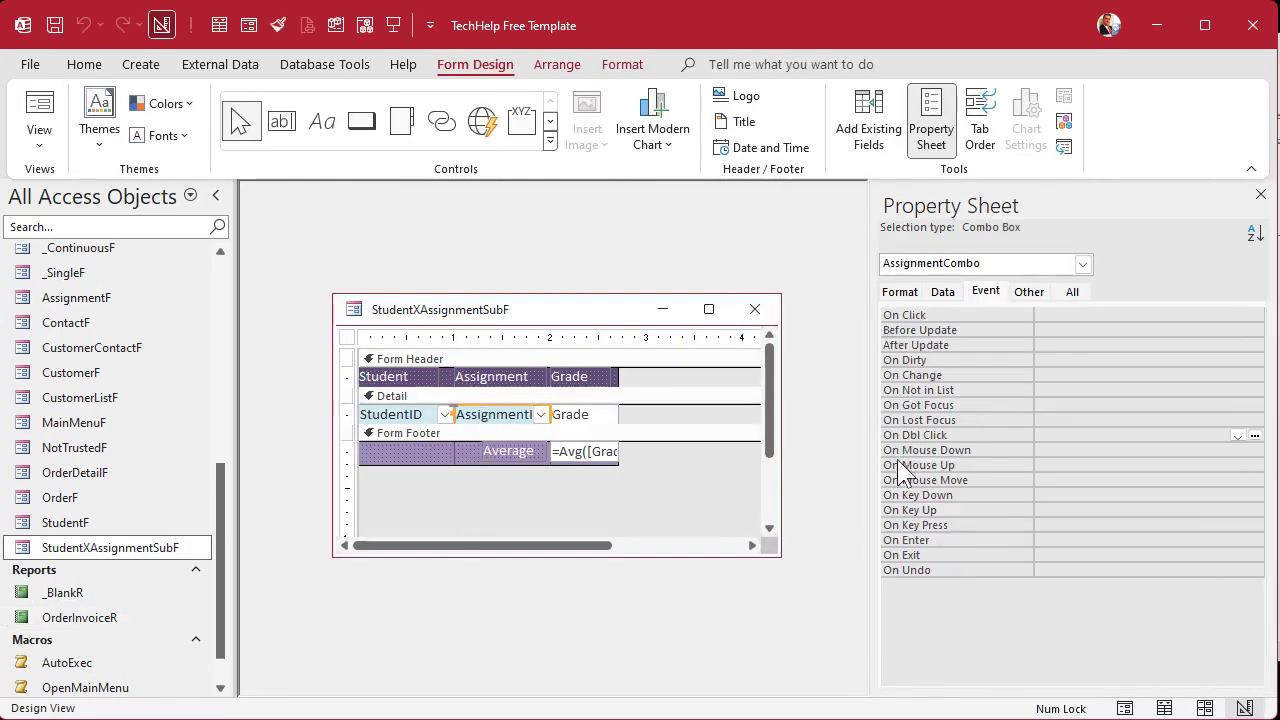
{"action": "left_click", "coordinate": [1070, 435]}
{"action": "left_click", "coordinate": [1255, 435]}
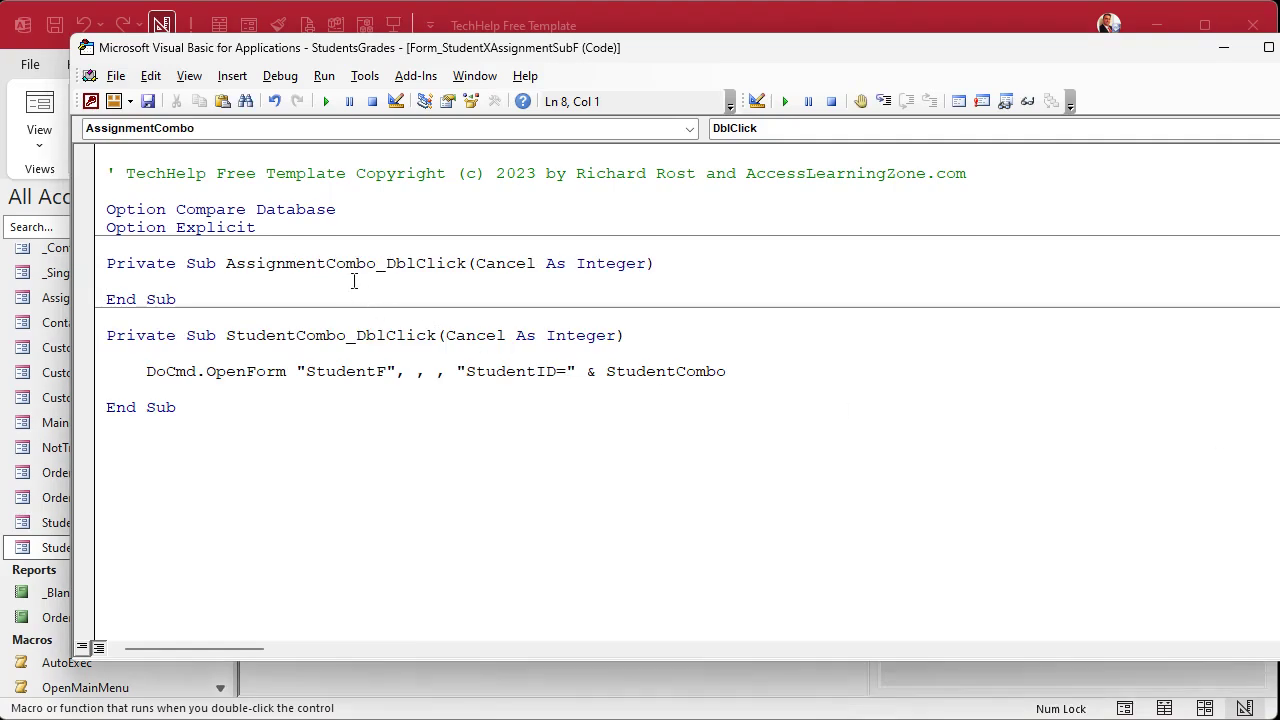
- Add DoCmd.OpenForm "AssignmentF",,,"AssignmentID=" & AssignmentCombo and close the code editor
{"action": "key", "text": "Return"}
{"action": "key", "text": "Tab"}
{"action": "type", "text": "docmd.OpenForm \"AS"}
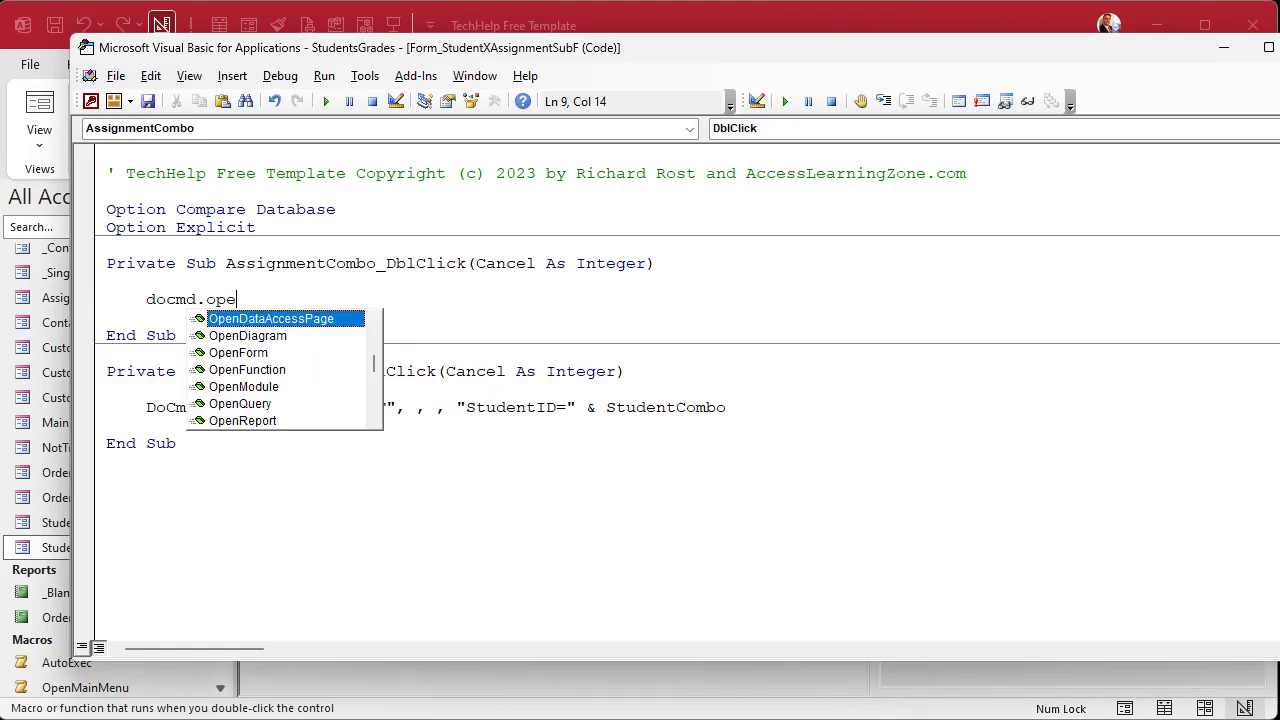
{"action": "type", "text": "s"}
{"action": "key", "text": "BackSpace"}
{"action": "key", "text": "BackSpace"}
{"action": "type", "text": "ssignee"}
{"action": "key", "text": "BackSpace"}
{"action": "key", "text": "BackSpace"}
{"action": "type", "text": "m"}
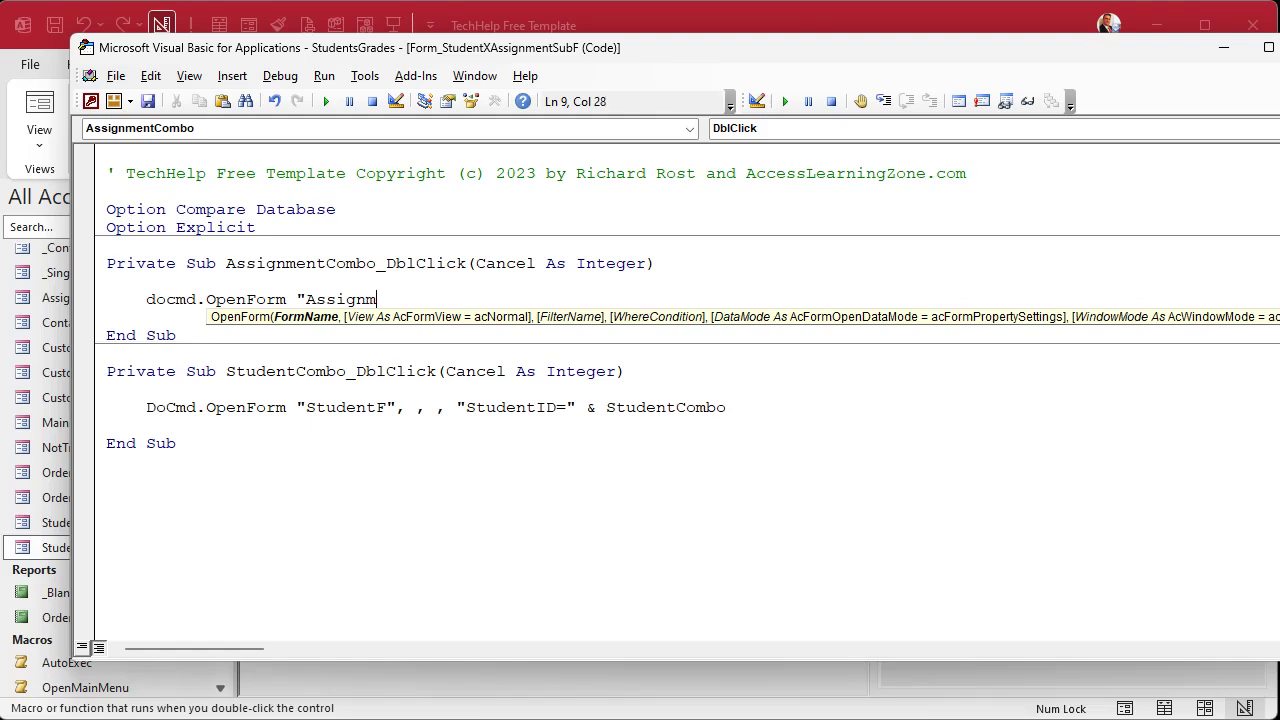
{"action": "type", "text": "entF\",,"}
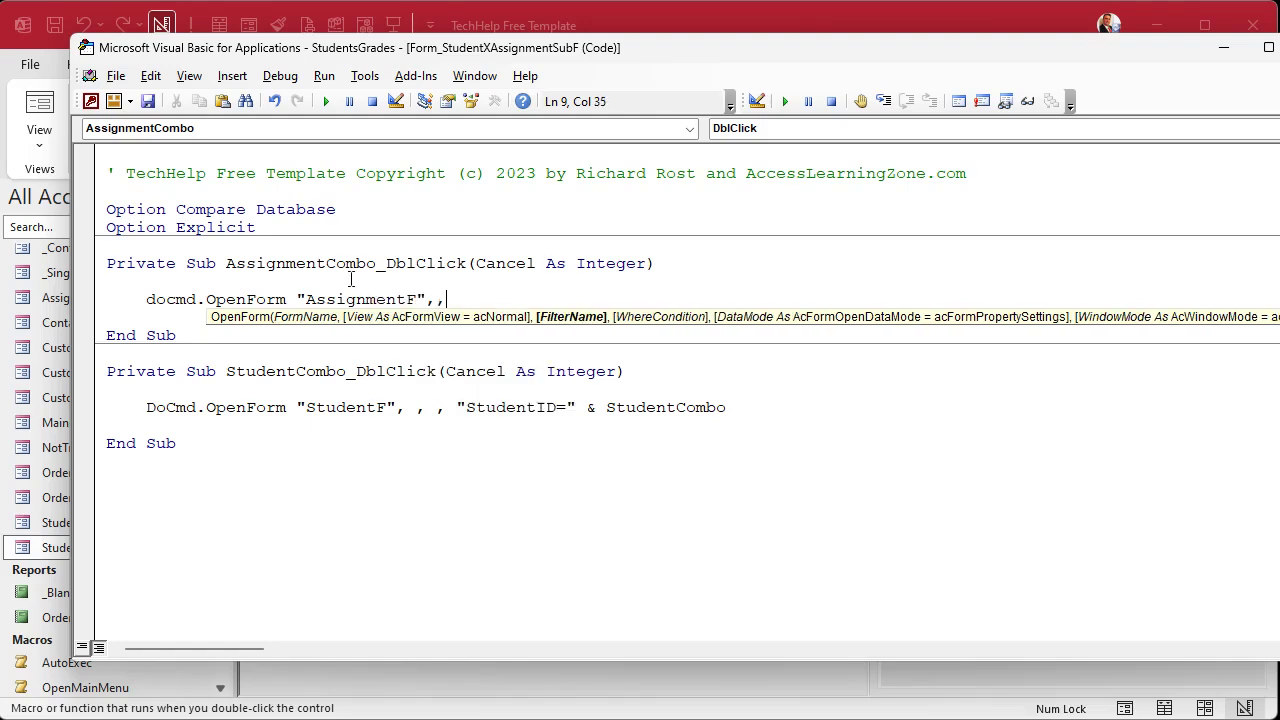
{"action": "type", "text": ",\"Assi"}
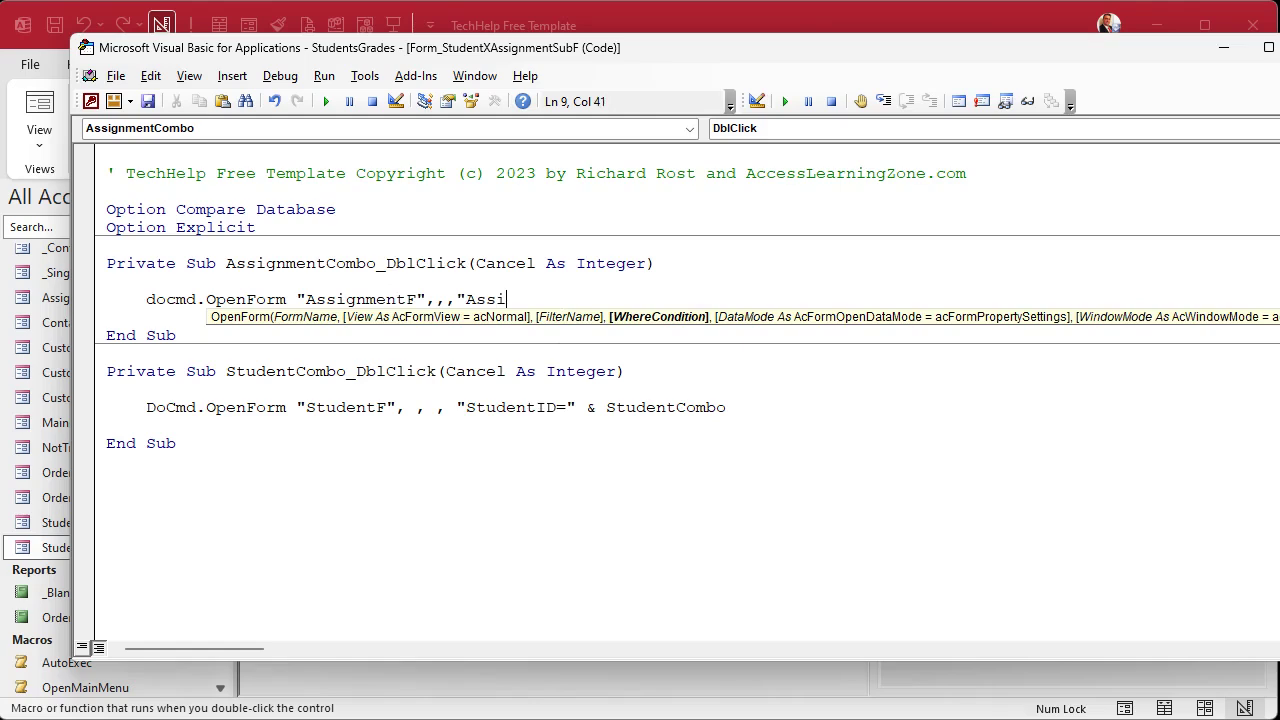
{"action": "type", "text": "gnmentID=\" & AssignmentCombo"}
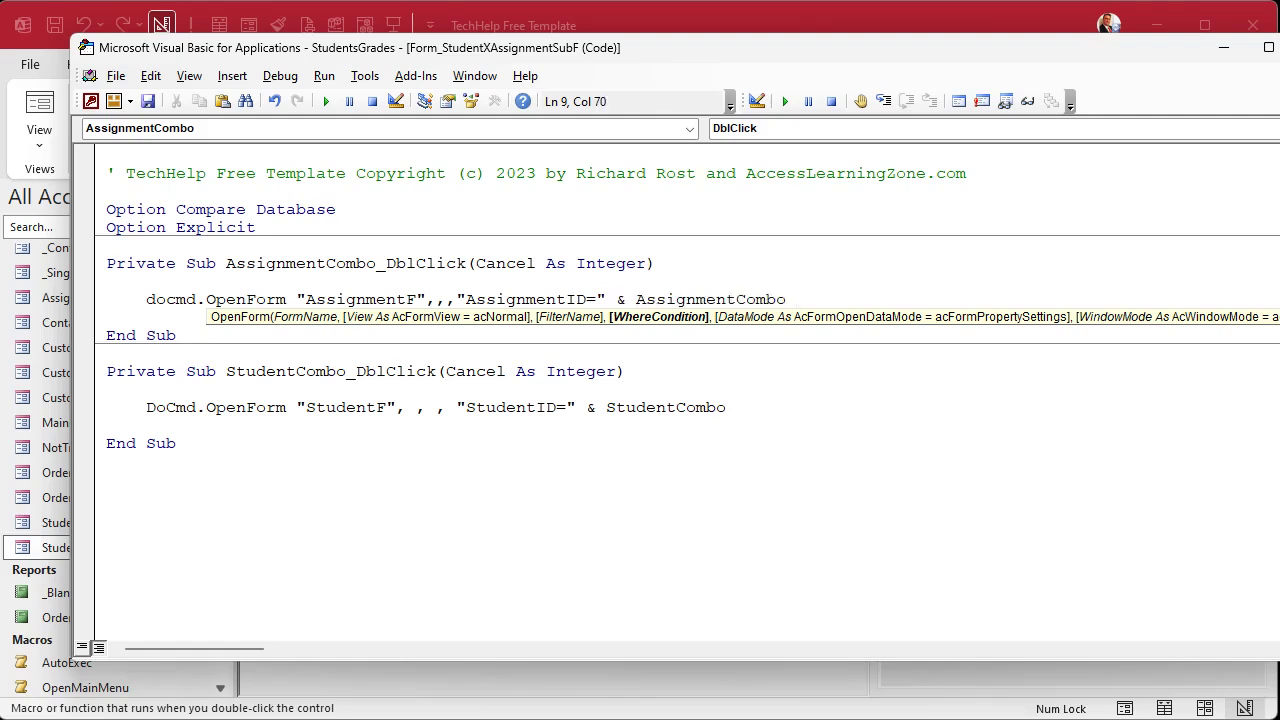
{"action": "key", "text": "Down"}
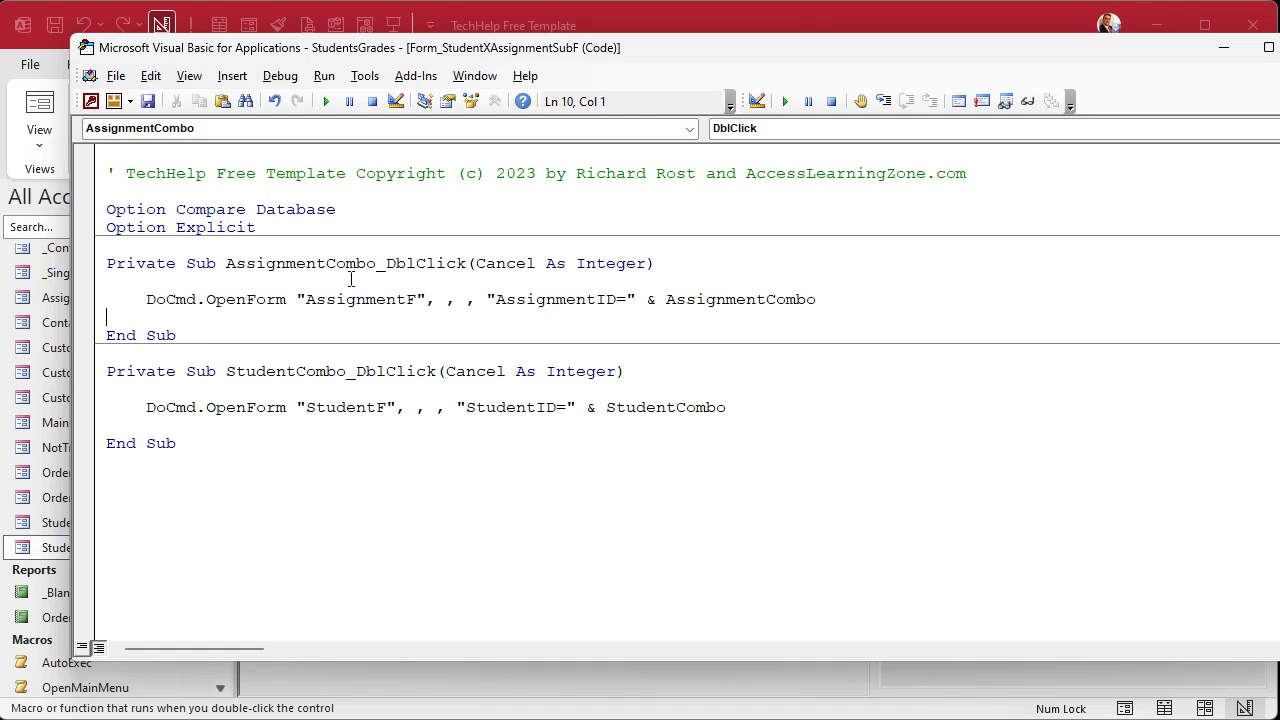
{"action": "left_click", "coordinate": [1279, 47]}
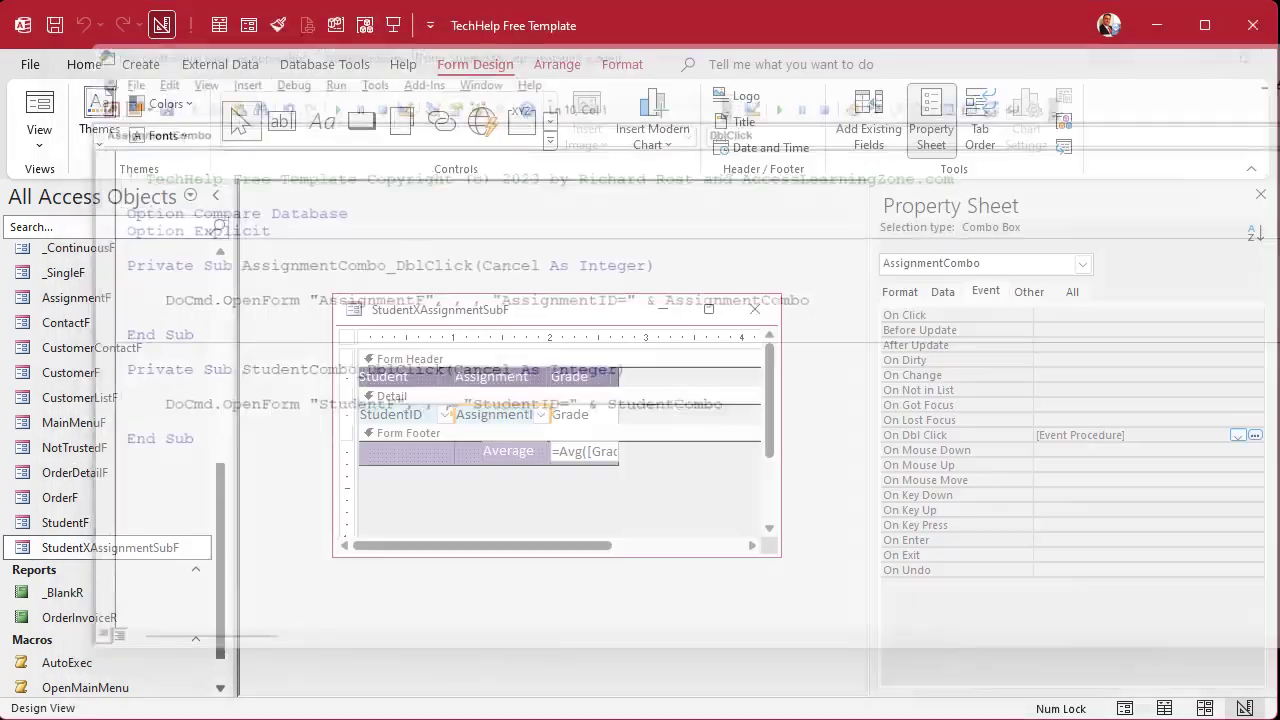
- Open StudentF, filter AssignmentF to Quiz 1 then Test 1, and filter StudentF to Bones
{"action": "left_click", "coordinate": [755, 309]}
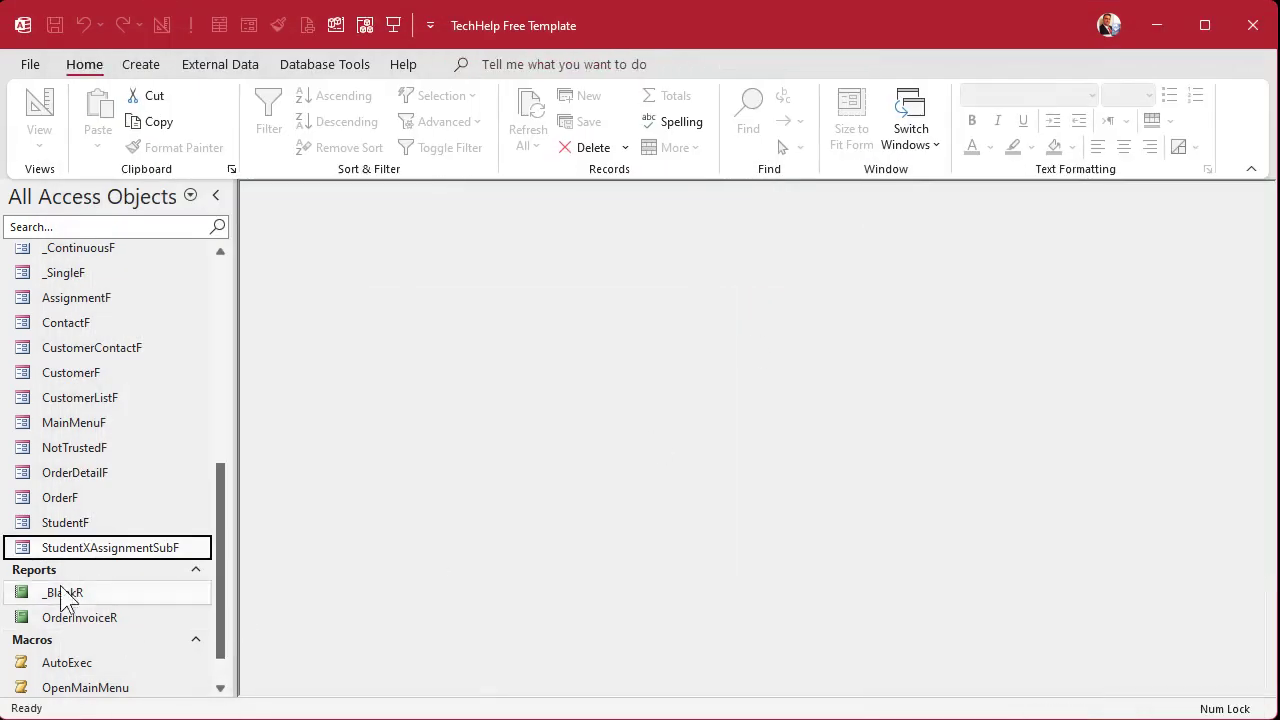
{"action": "double_click", "coordinate": [62, 527]}
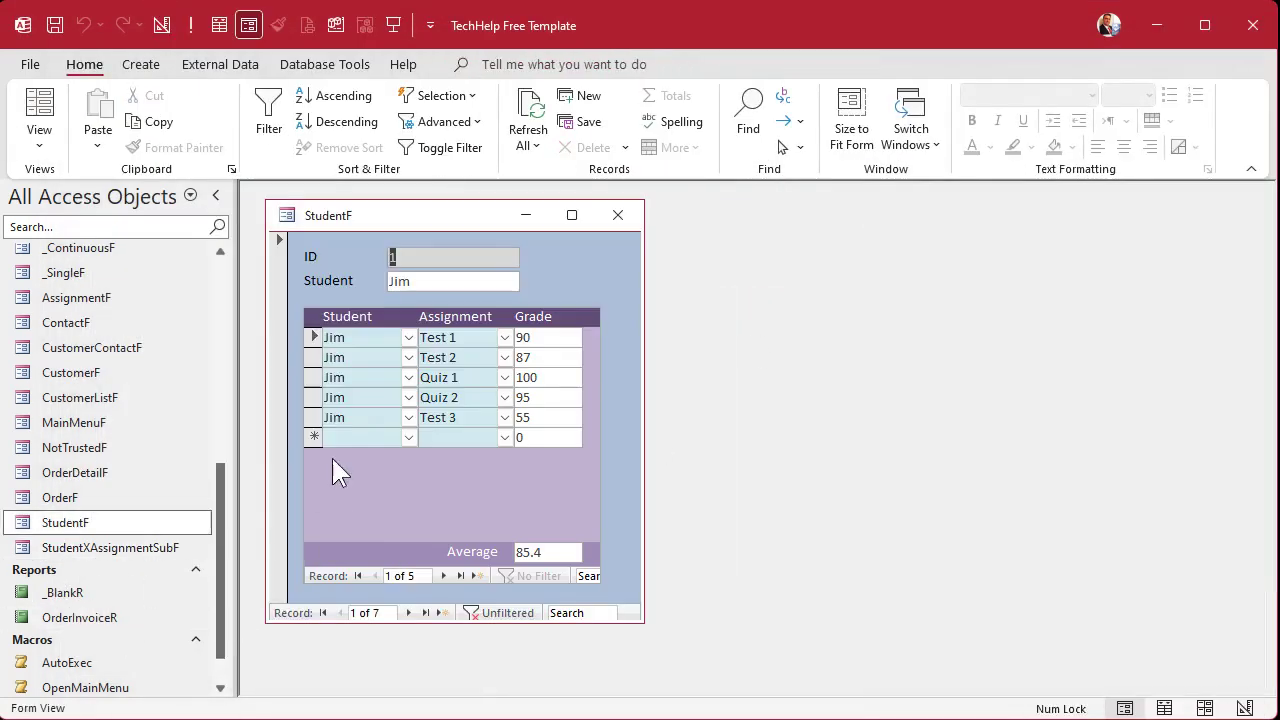
{"action": "double_click", "coordinate": [470, 377]}
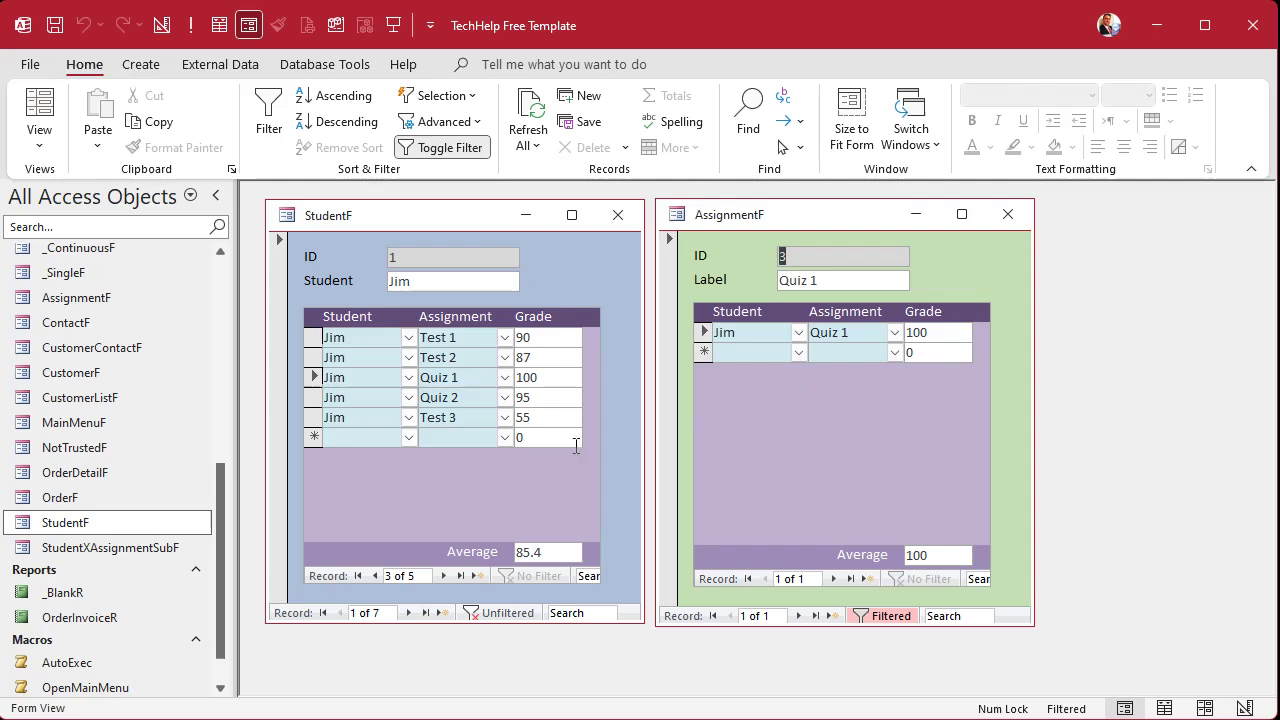
{"action": "double_click", "coordinate": [469, 339]}
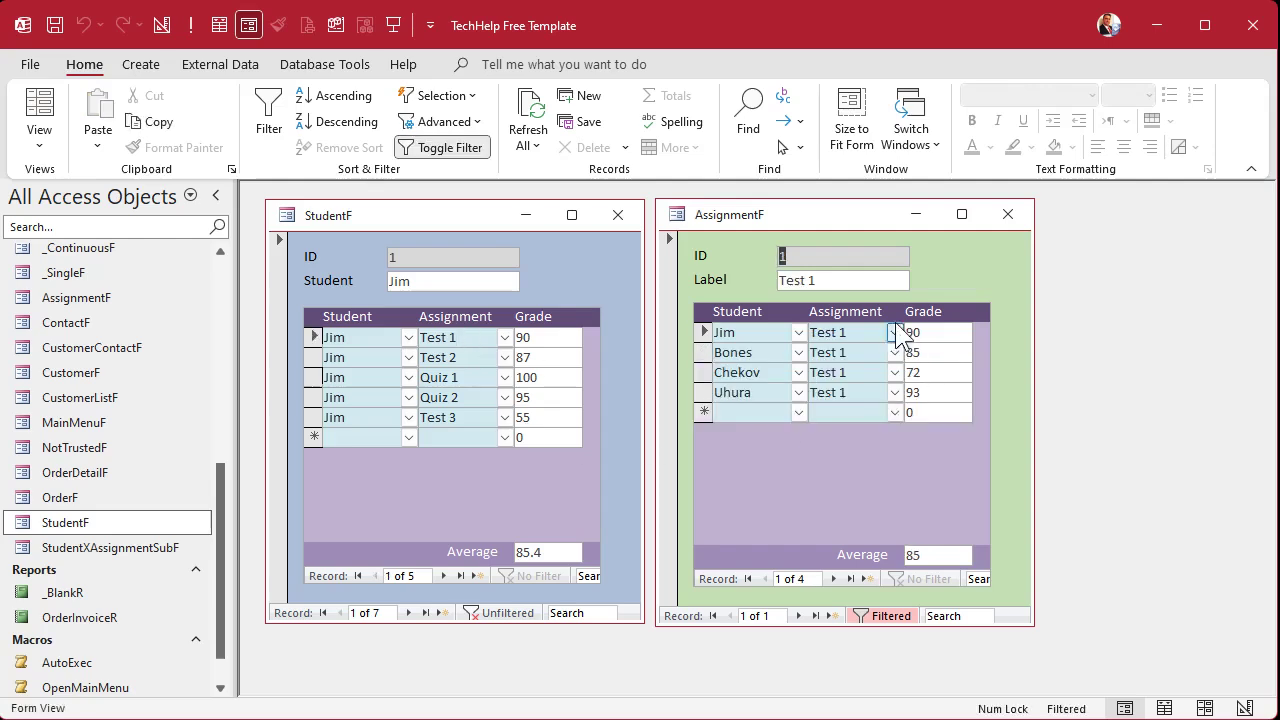
{"action": "left_click", "coordinate": [773, 354]}
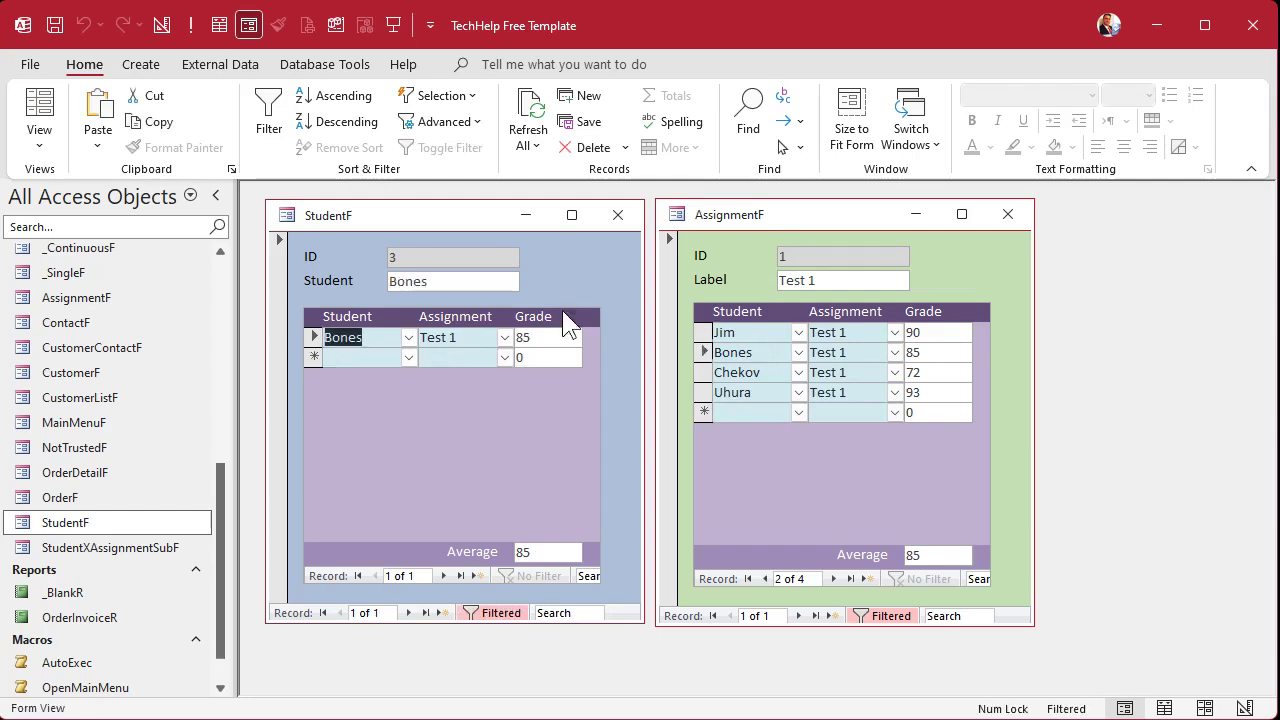